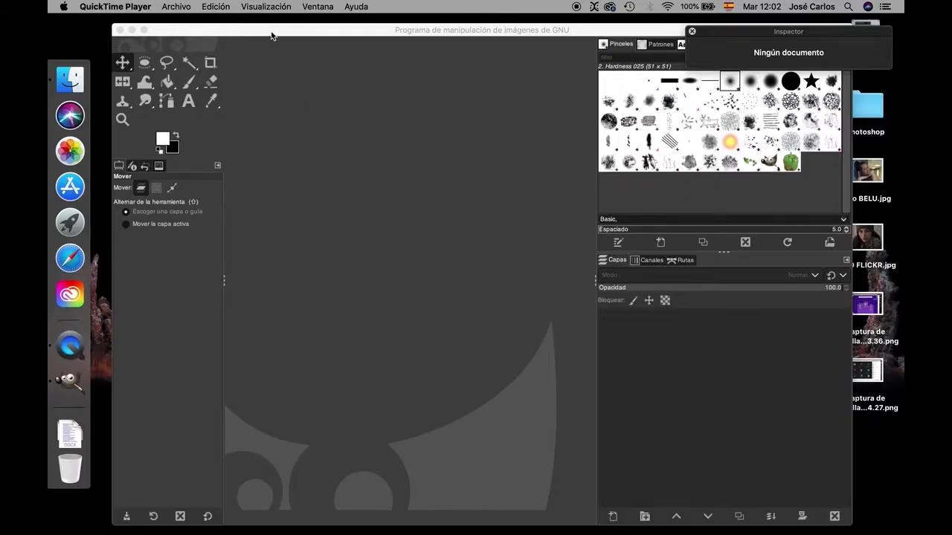
Step: Open Modelo.png, the skull-faced astronaut drawing, in GIMP
click(271, 31)
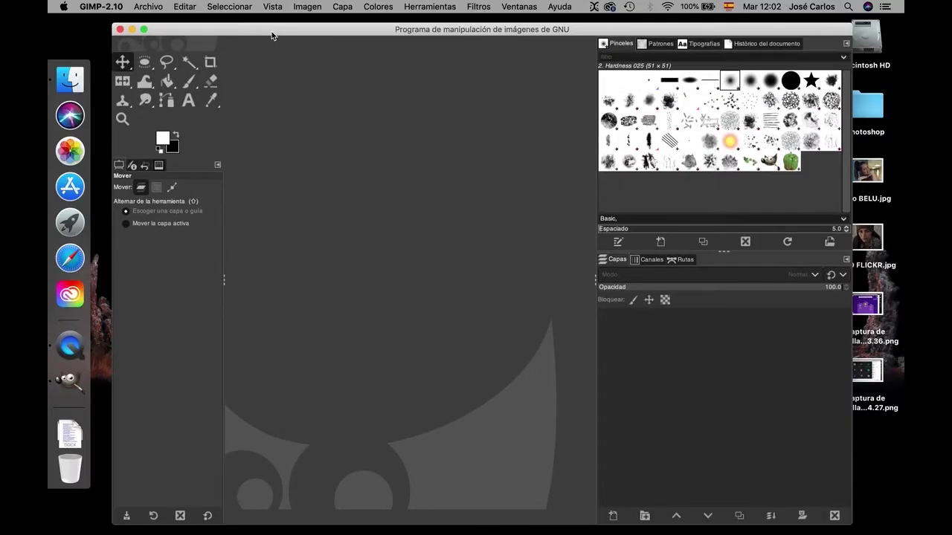
click(156, 7)
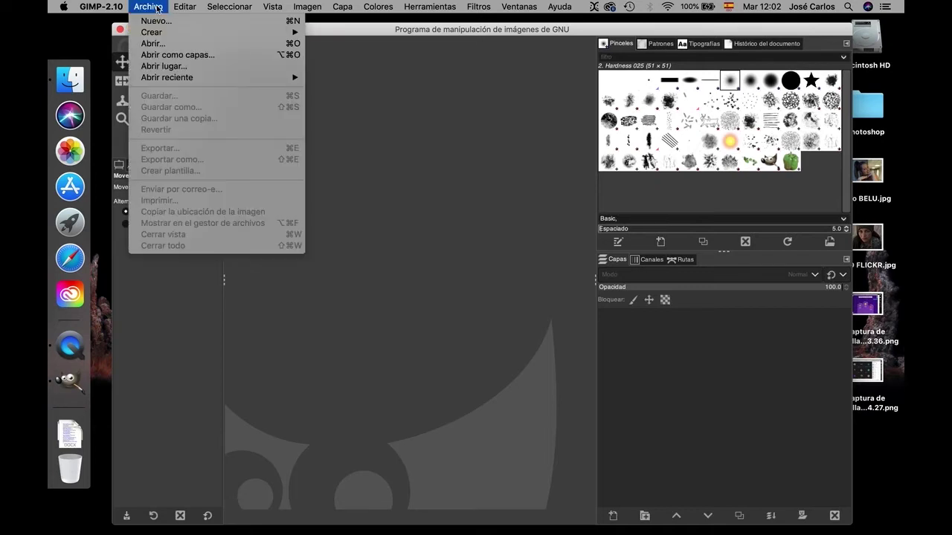
click(153, 43)
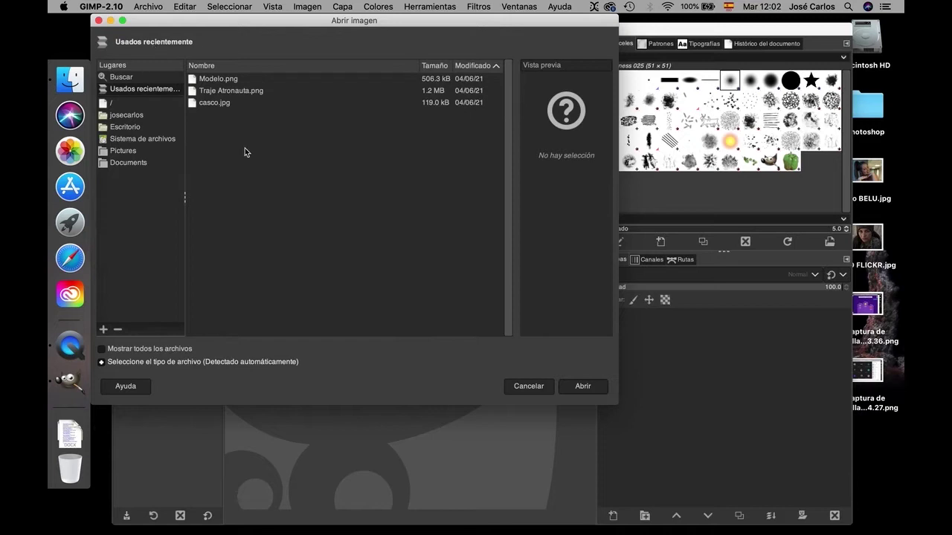
click(225, 80)
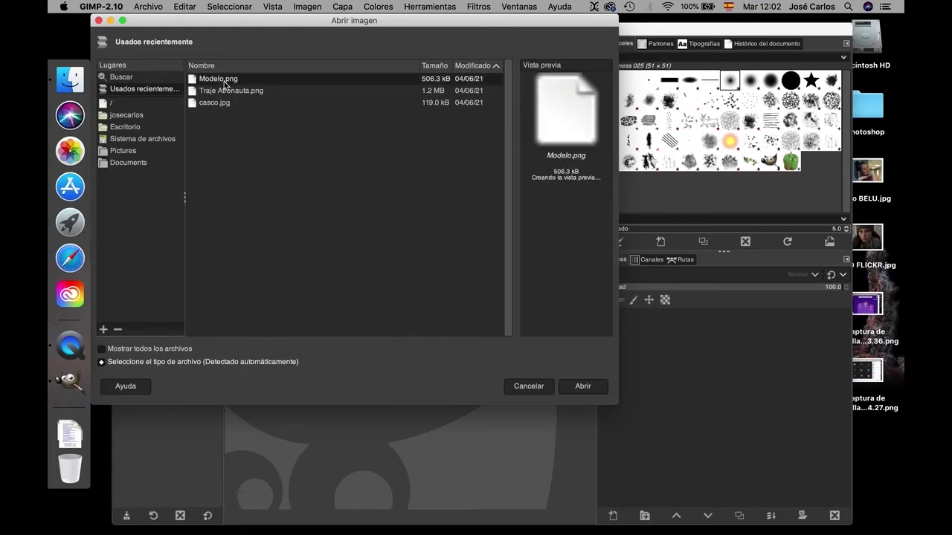
key(Return)
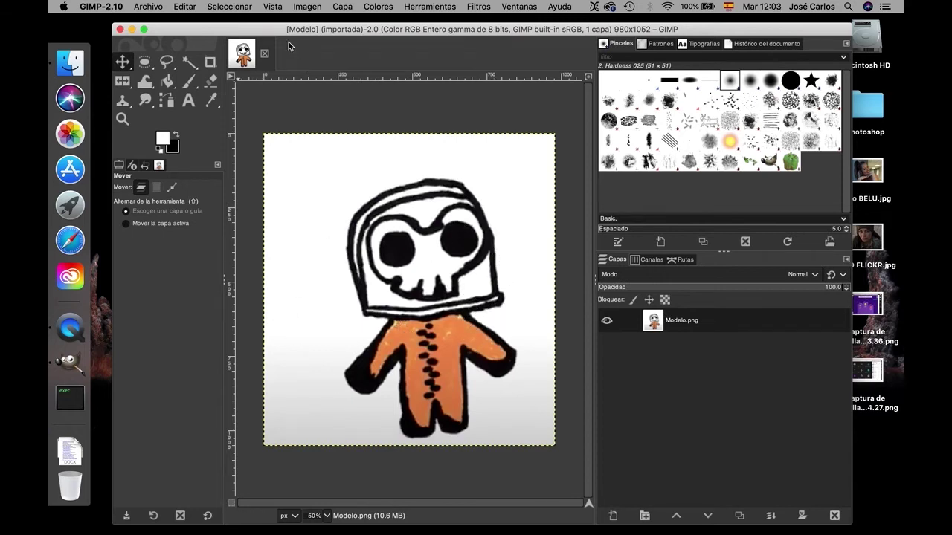
Step: Open the helmet photo casco.jpg from the Astronauta folder as a second image
click(148, 6)
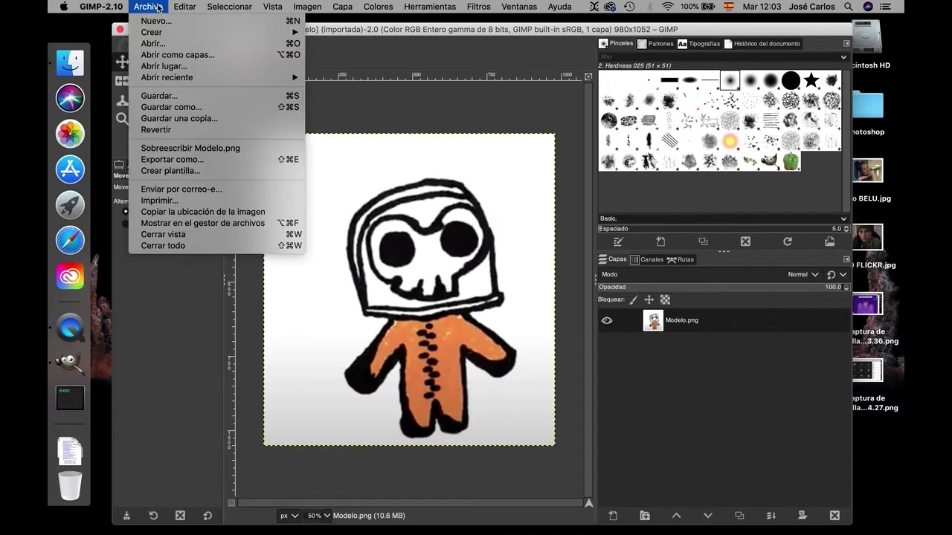
click(158, 45)
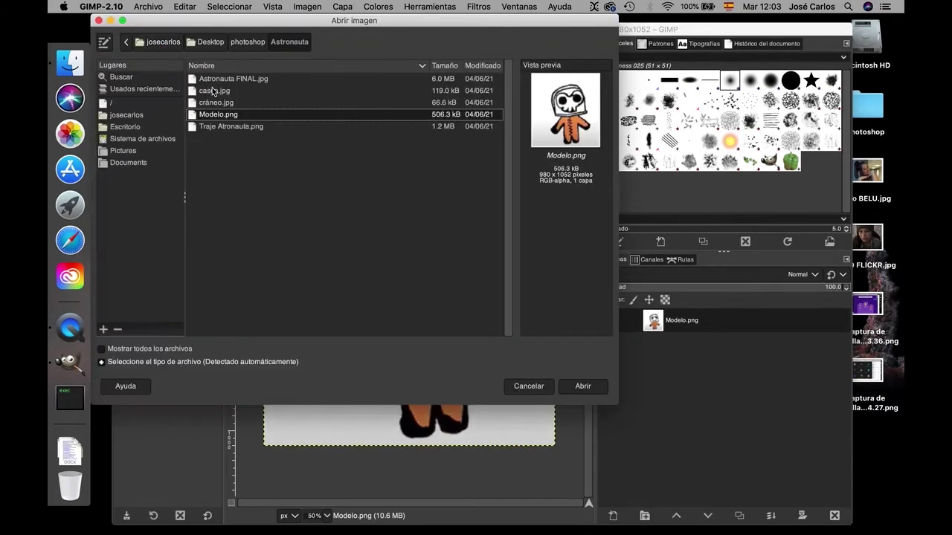
click(214, 91)
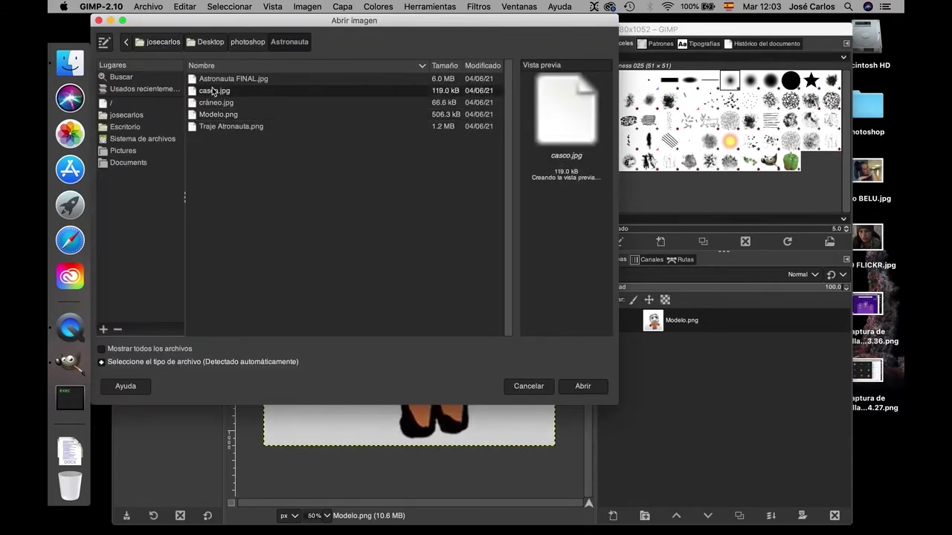
click(586, 388)
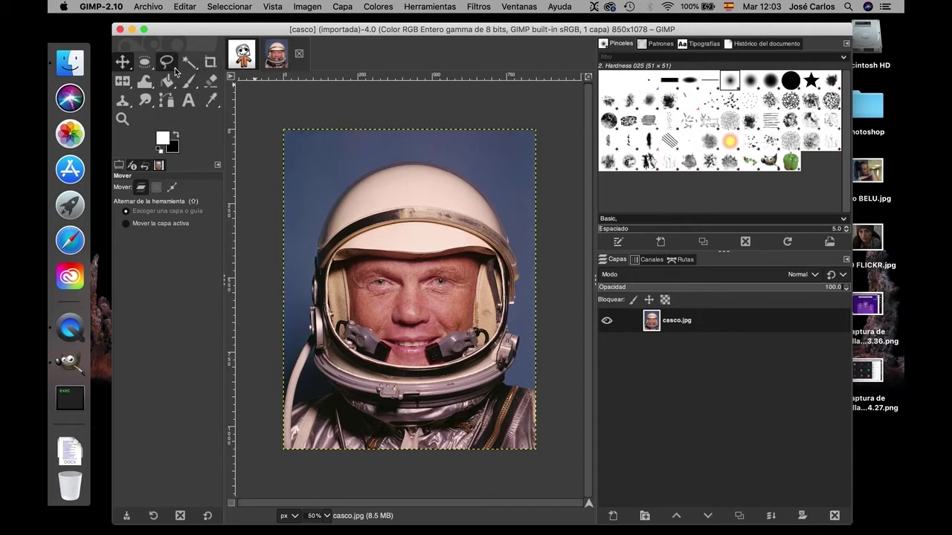
mouse_move(166, 63)
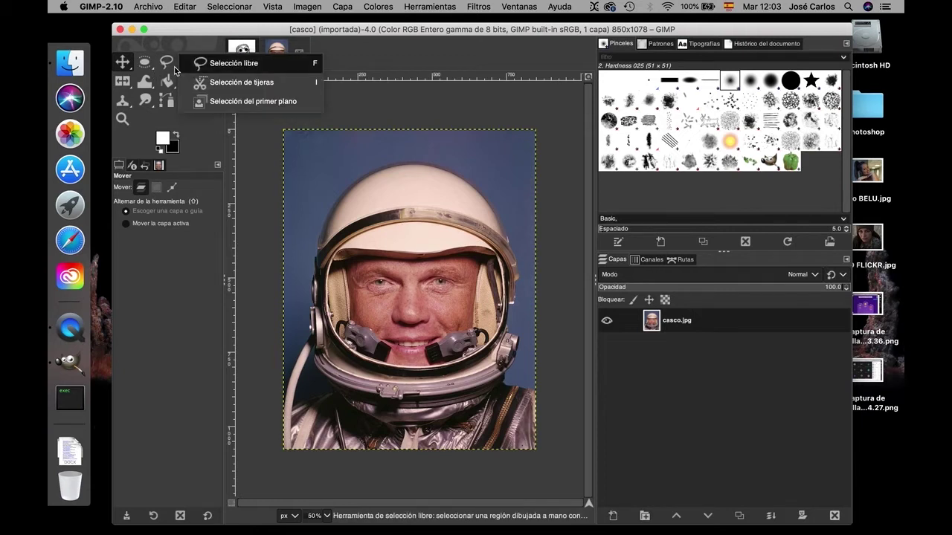
Step: With Free Select, start outlining the helmet along its left edge and top
click(223, 66)
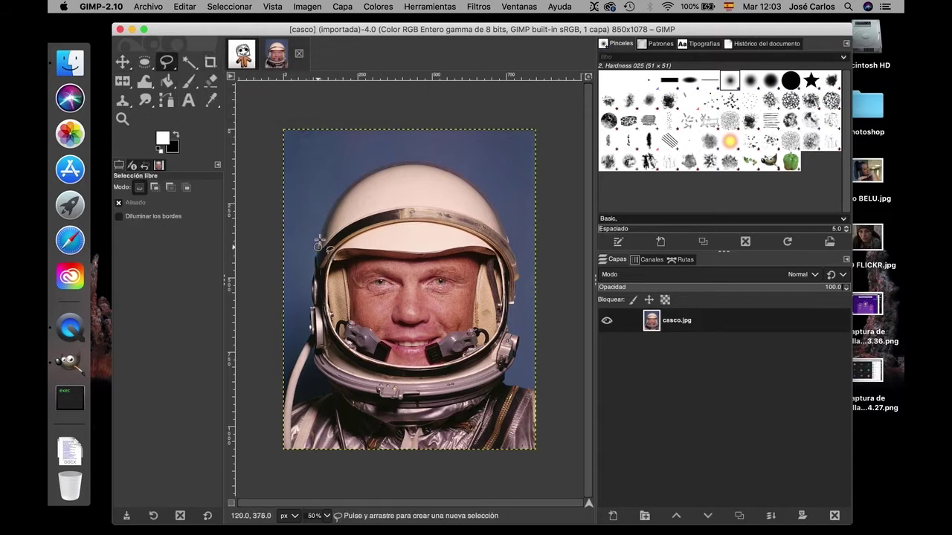
click(321, 235)
click(331, 212)
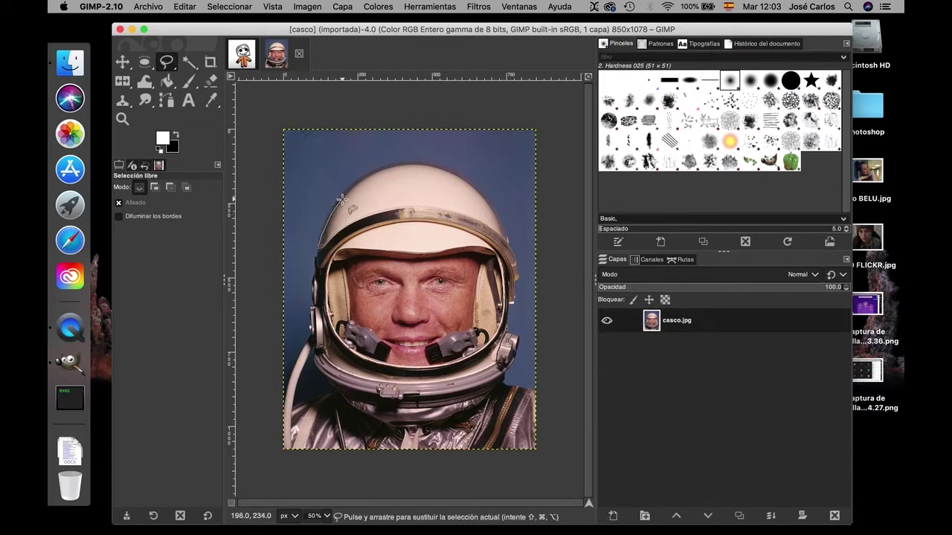
click(341, 199)
click(354, 185)
click(370, 174)
click(390, 167)
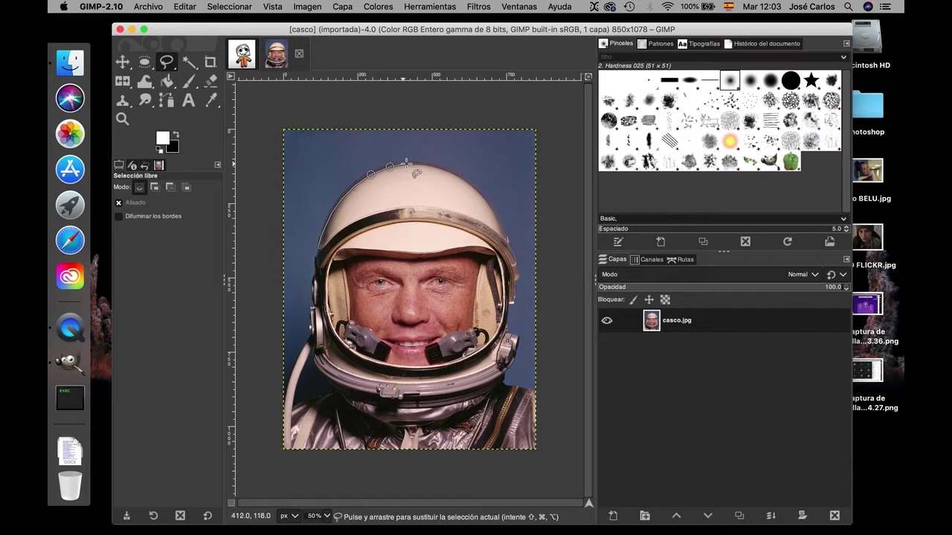
click(408, 162)
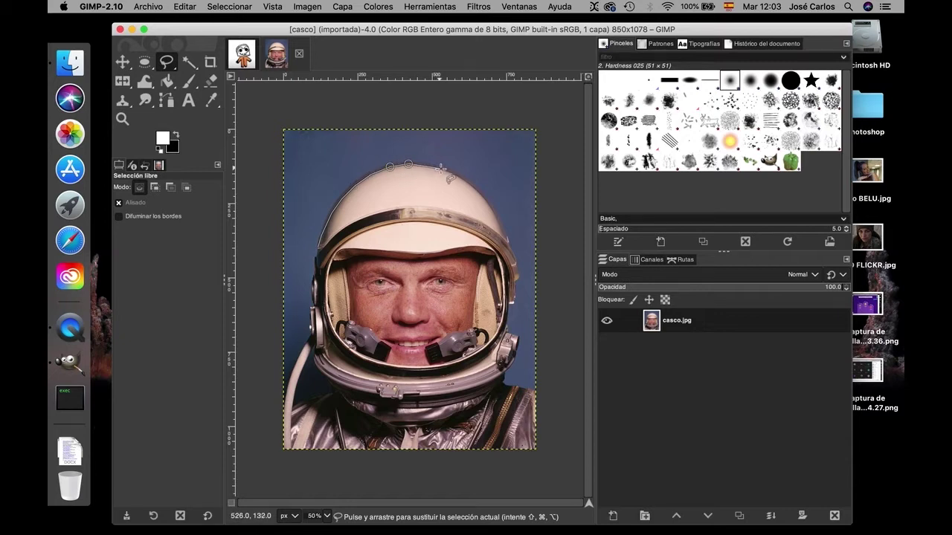
click(441, 169)
Step: Continue the outline down the right side, along the collar and up the left, and commit it
click(520, 274)
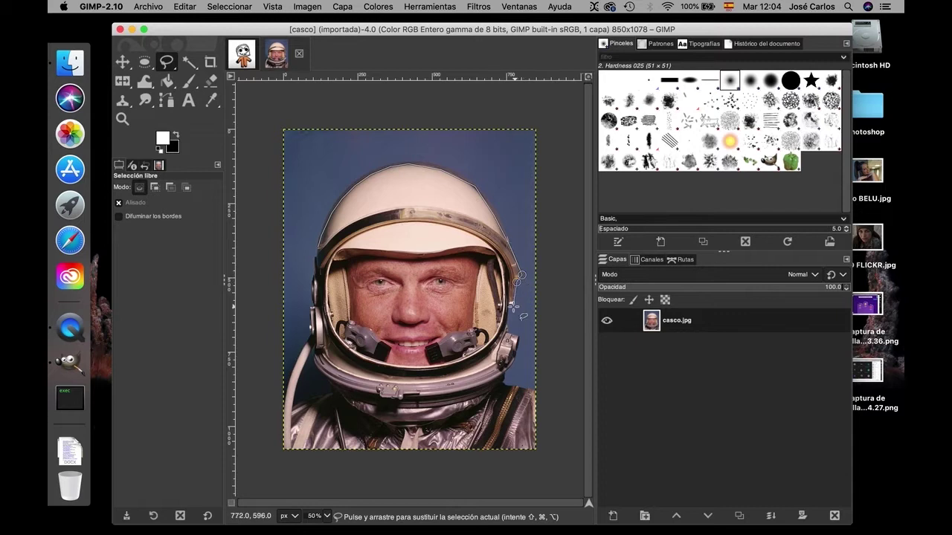
click(508, 328)
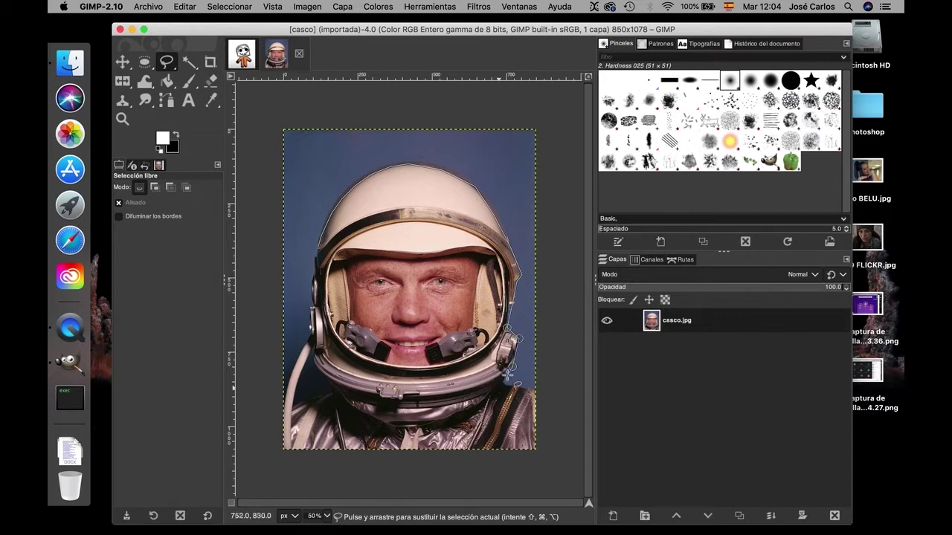
click(510, 386)
click(480, 398)
click(441, 405)
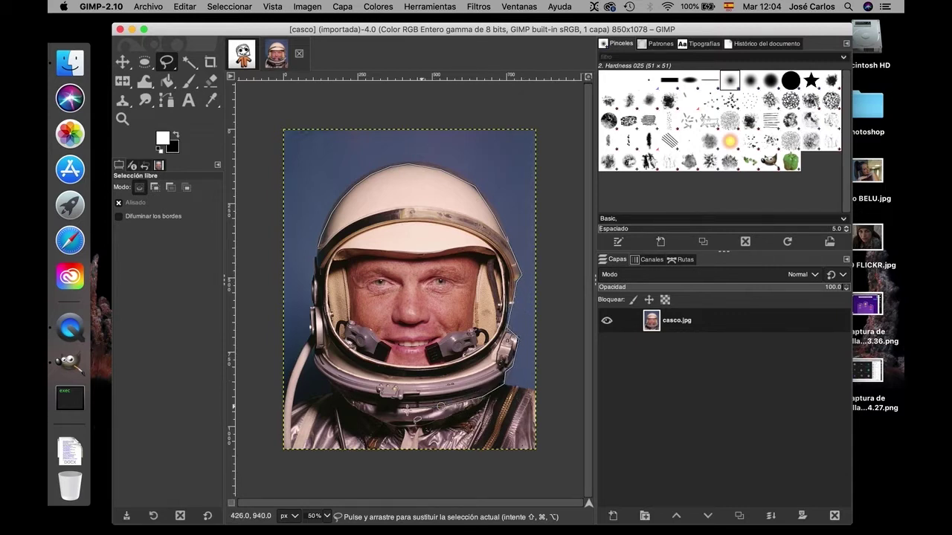
click(389, 411)
click(331, 383)
click(315, 349)
click(311, 318)
click(312, 285)
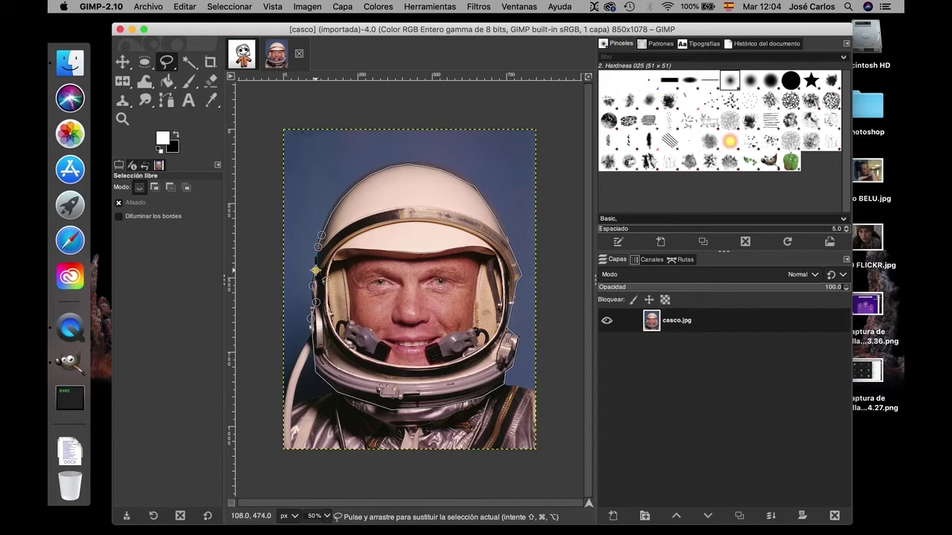
click(317, 246)
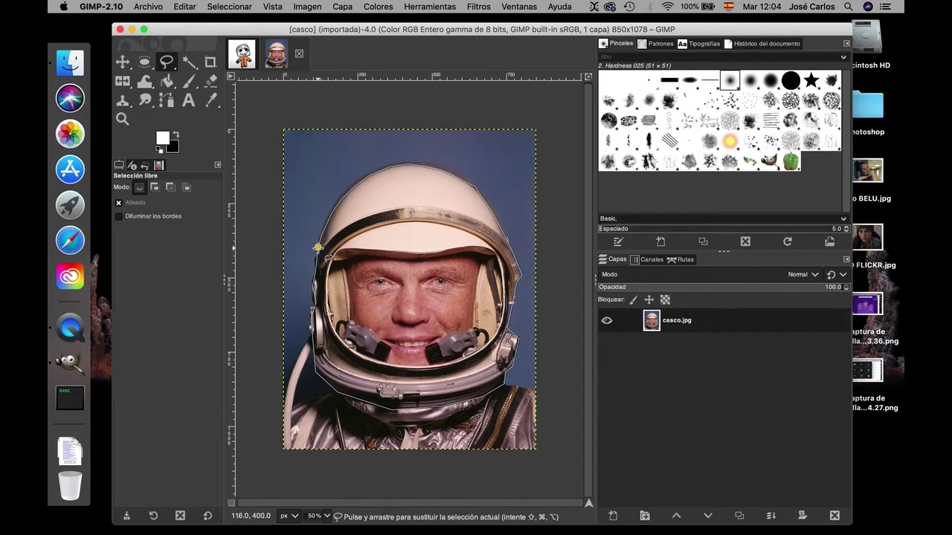
key(Return)
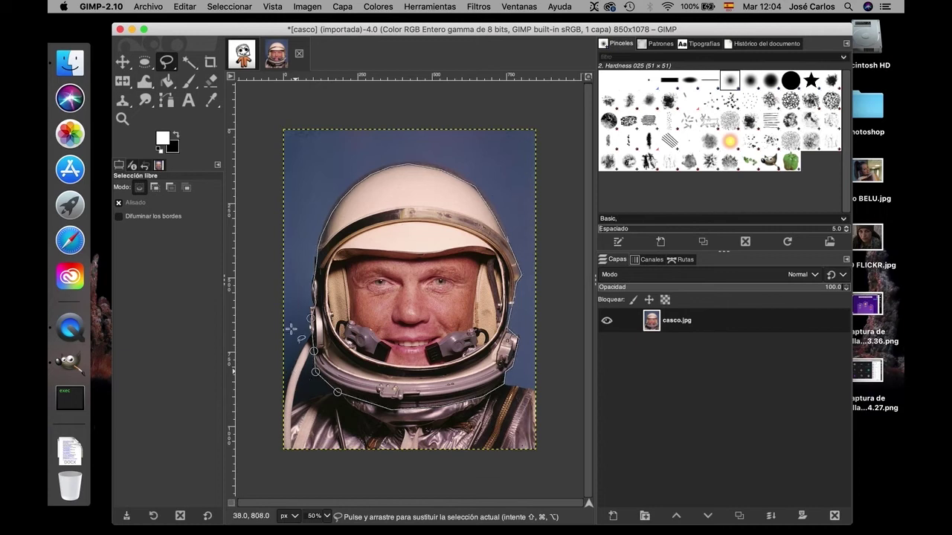
click(176, 8)
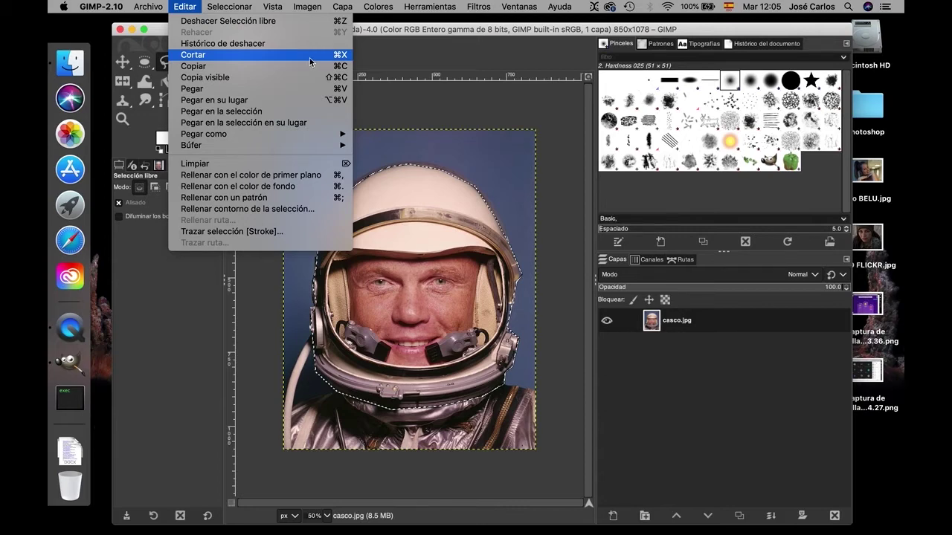
Step: Cut the helmet from casco.jpg and paste it into Modelo as a new layer
click(309, 57)
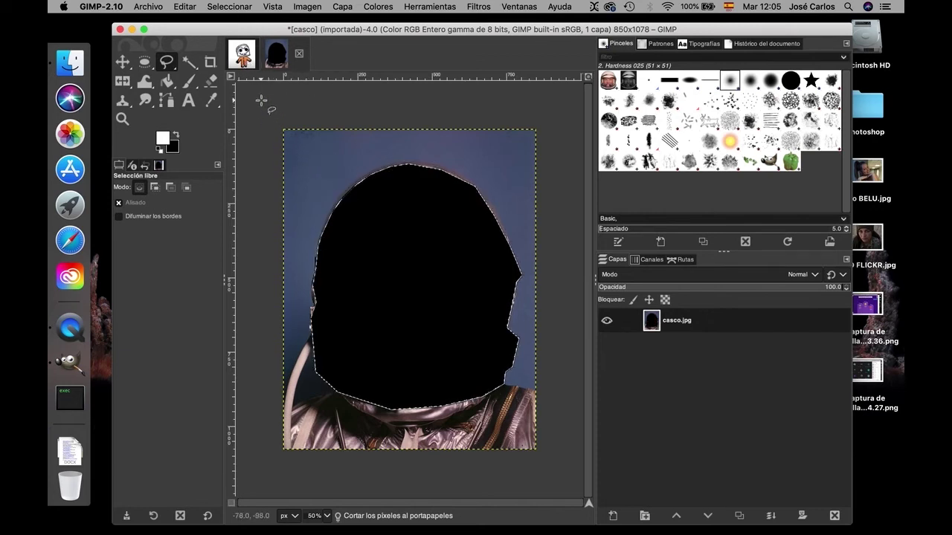
click(235, 63)
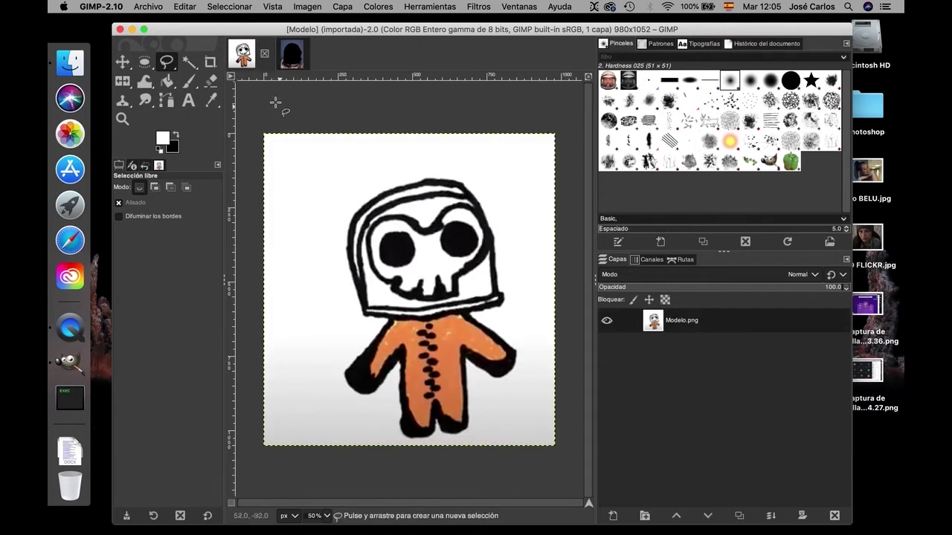
click(197, 8)
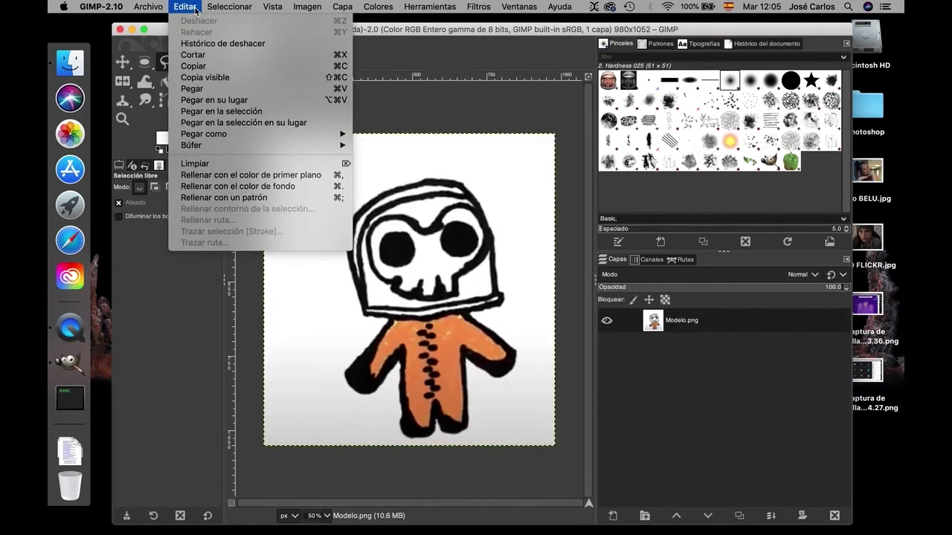
click(215, 95)
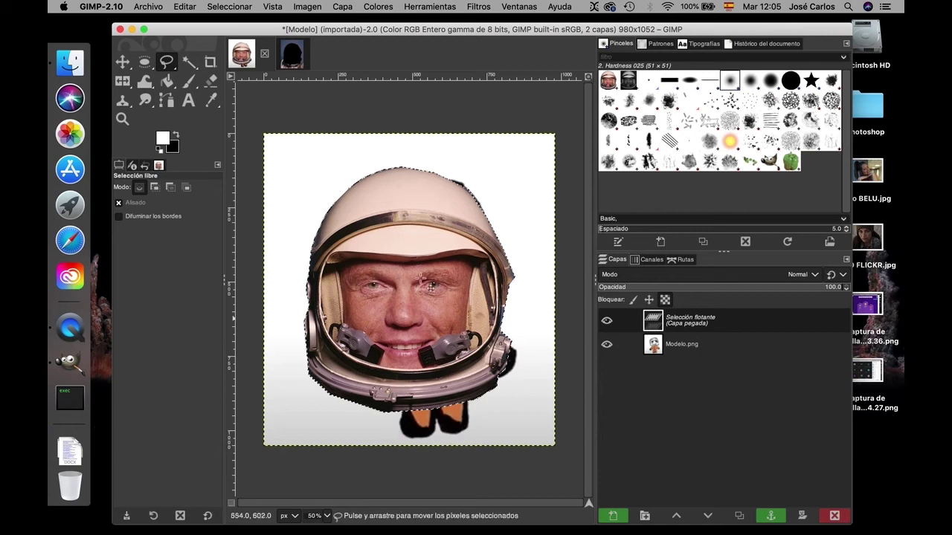
right_click(727, 327)
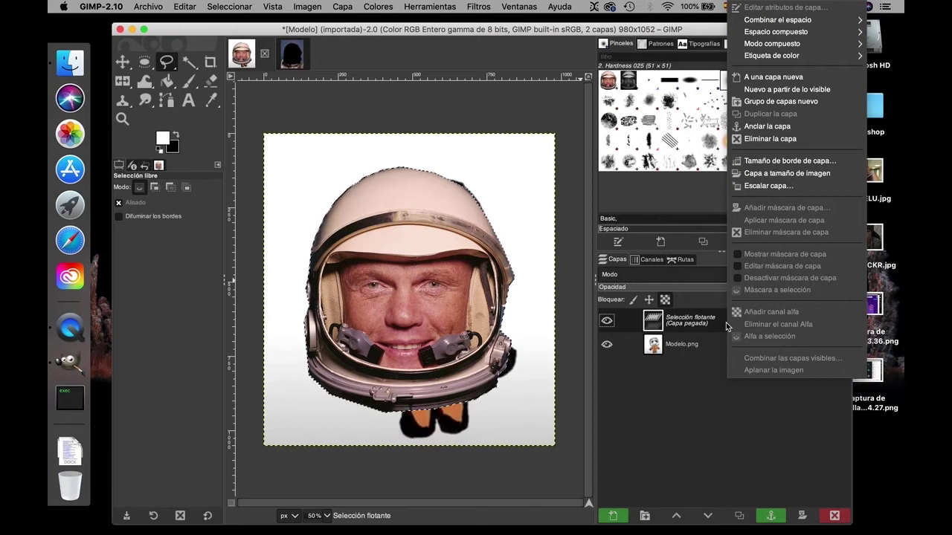
click(736, 78)
Step: Nudge the helmet right over the head, then lasso the face area inside the visor
key(m)
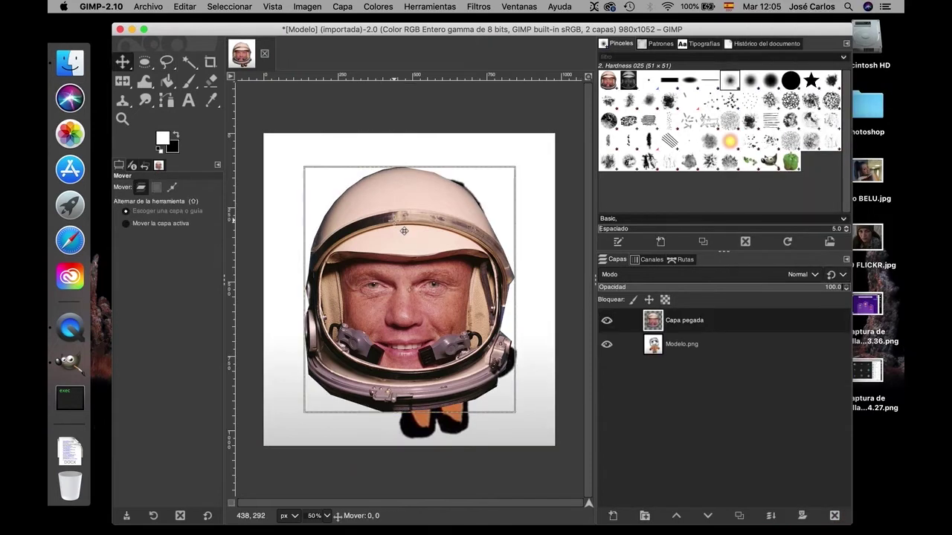
drag(399, 226, 416, 226)
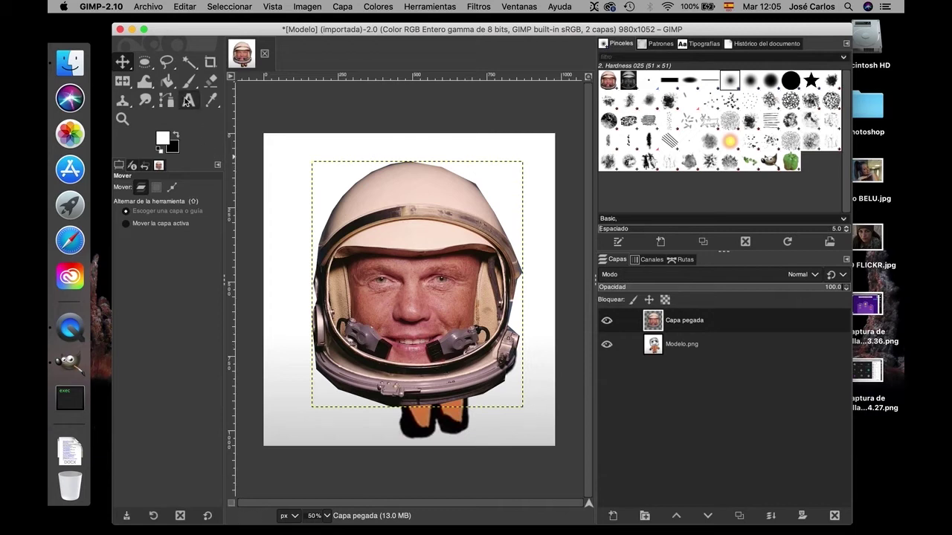
click(173, 72)
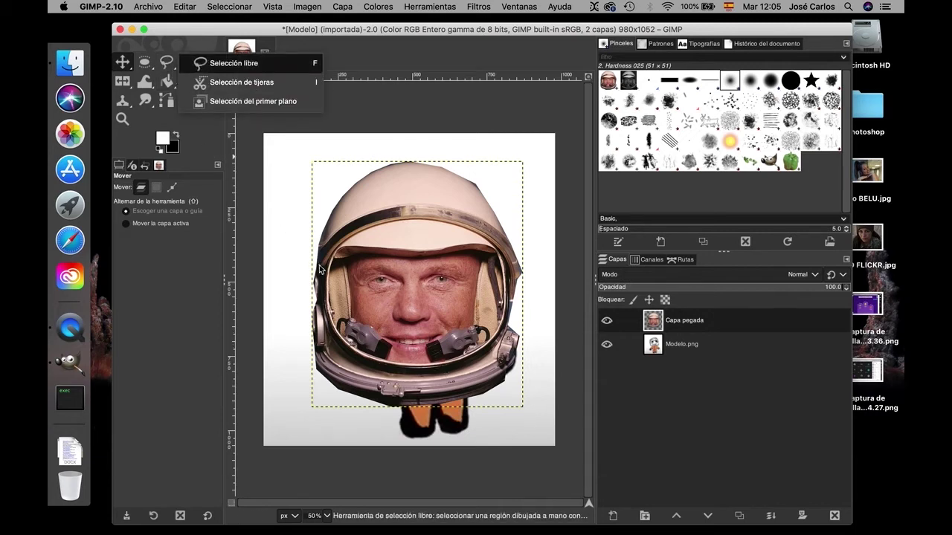
click(231, 63)
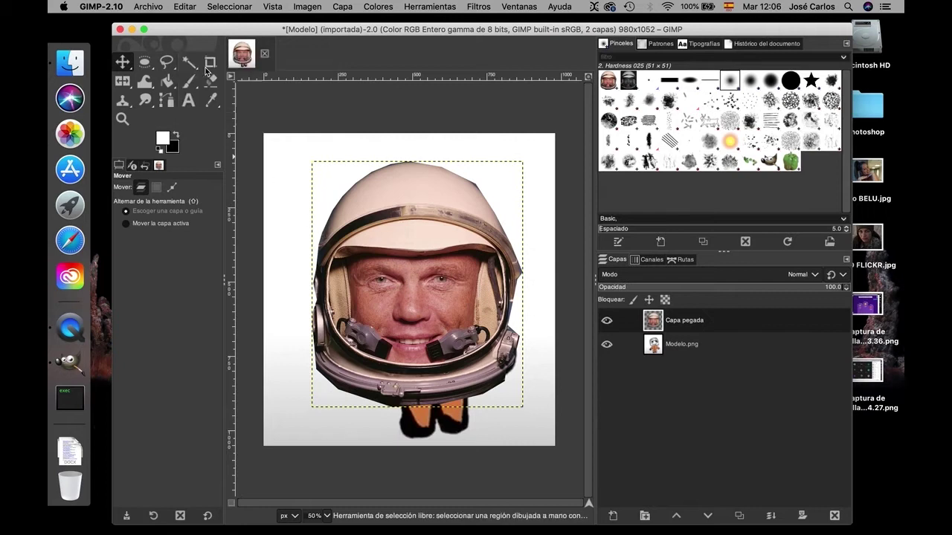
click(354, 256)
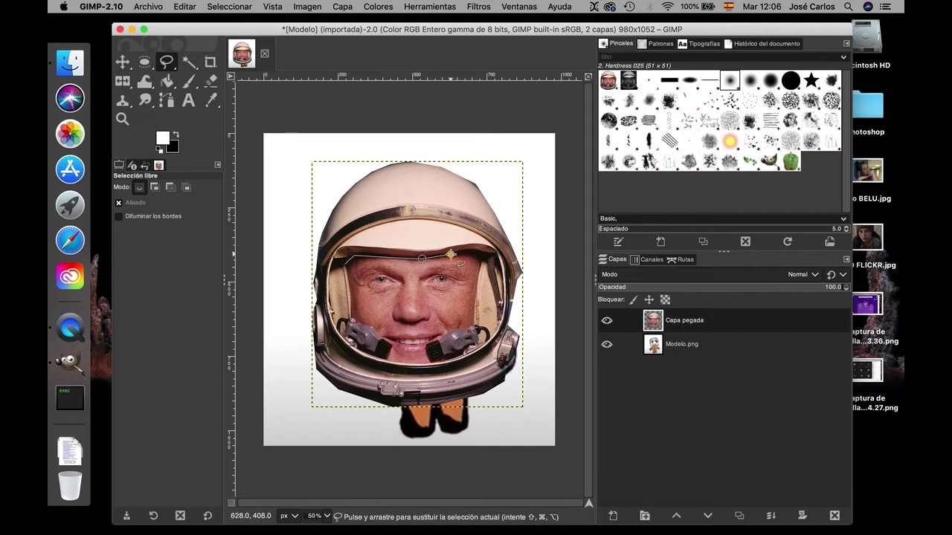
click(477, 255)
click(467, 327)
drag(406, 363, 346, 277)
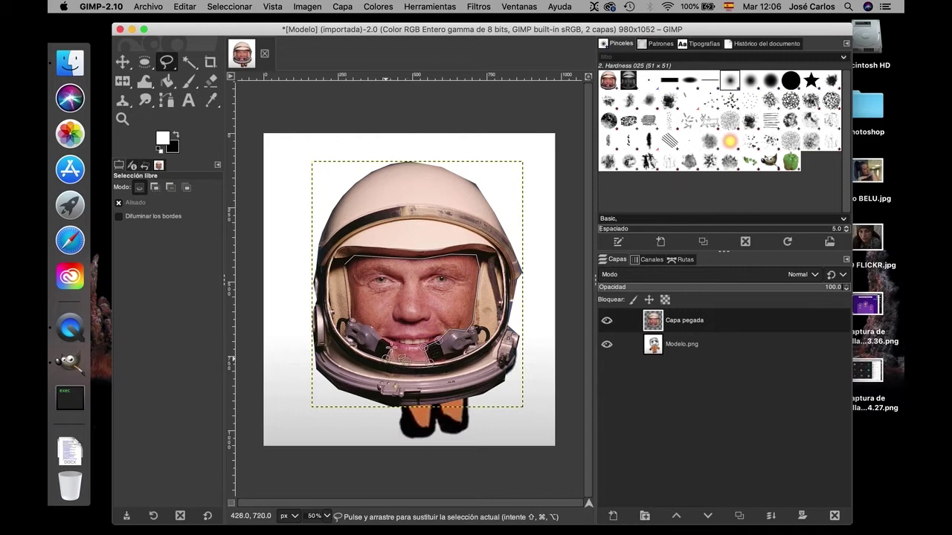
click(346, 262)
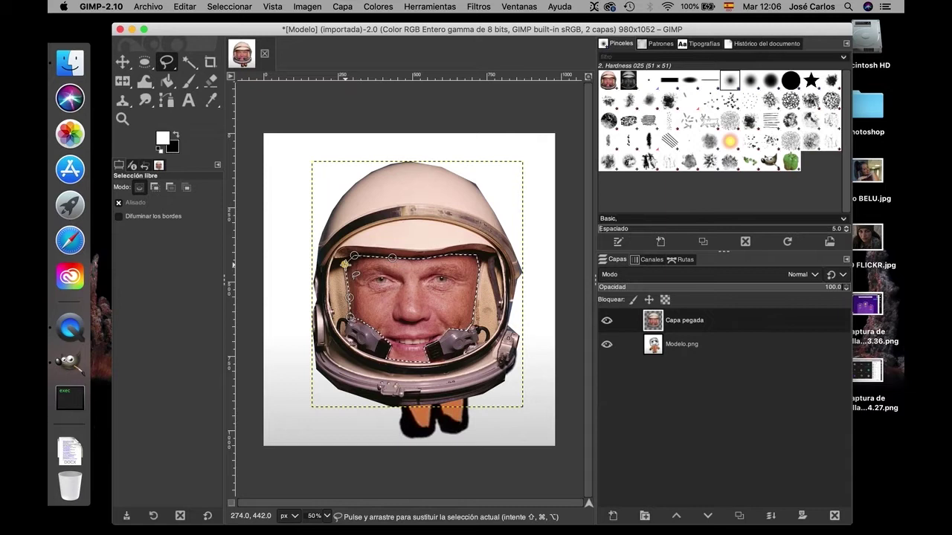
key(Return)
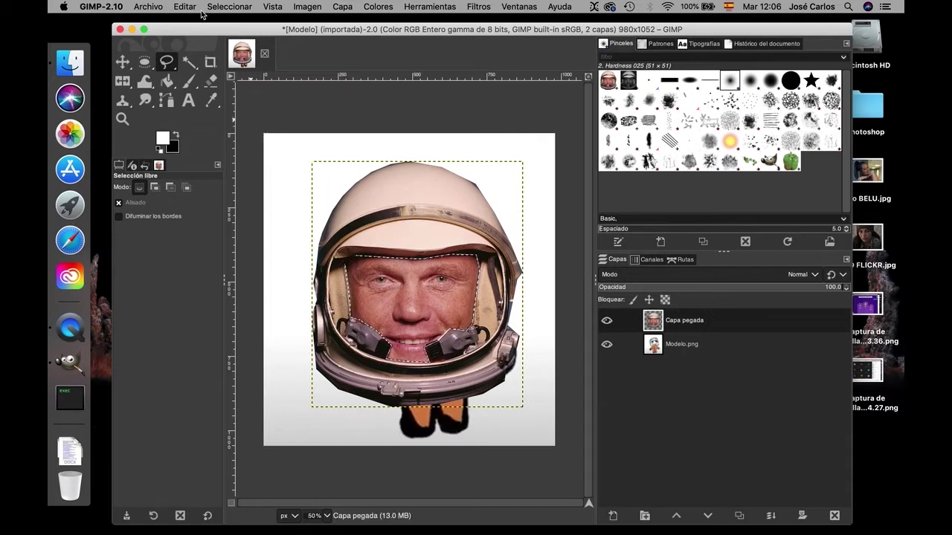
Step: Cut the photo's face from the helmet layer with Cmd+X and deselect everything
click(185, 7)
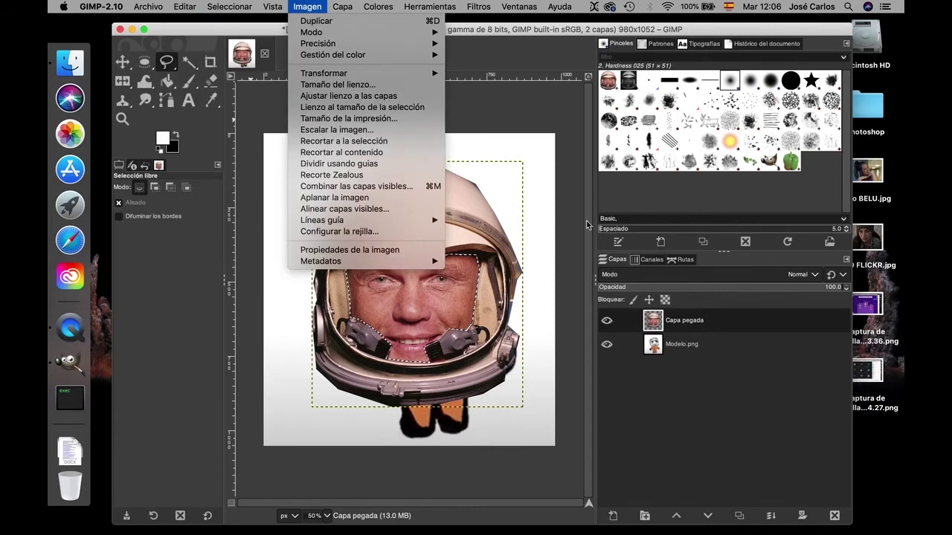
key(super+x)
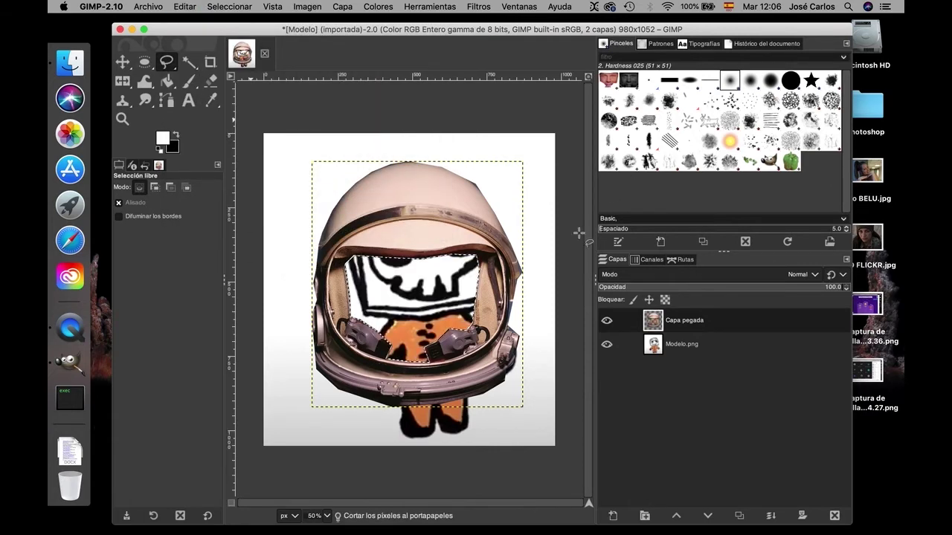
click(246, 9)
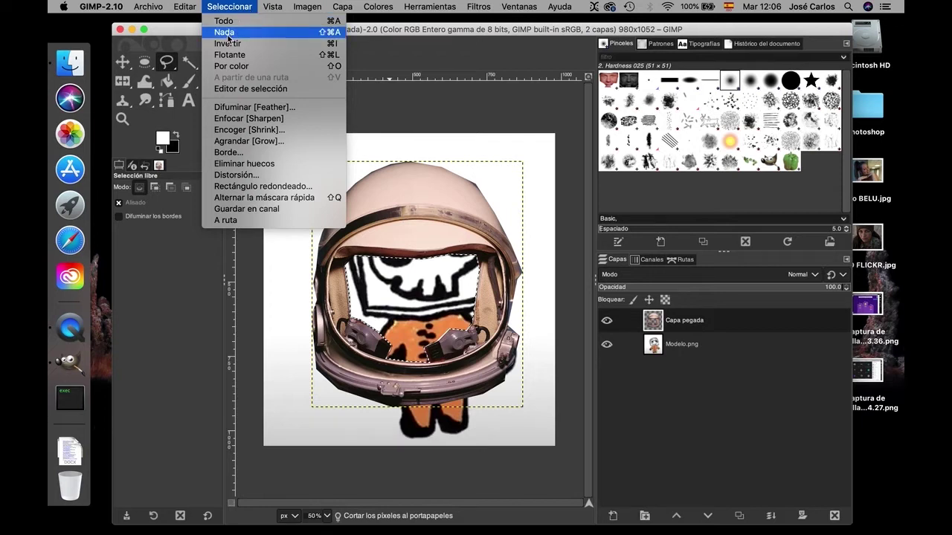
click(228, 33)
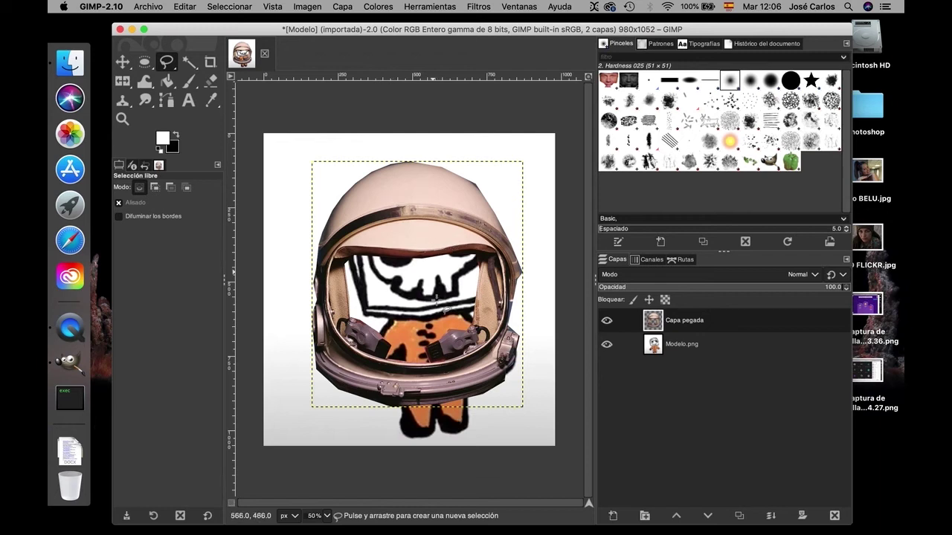
key(m)
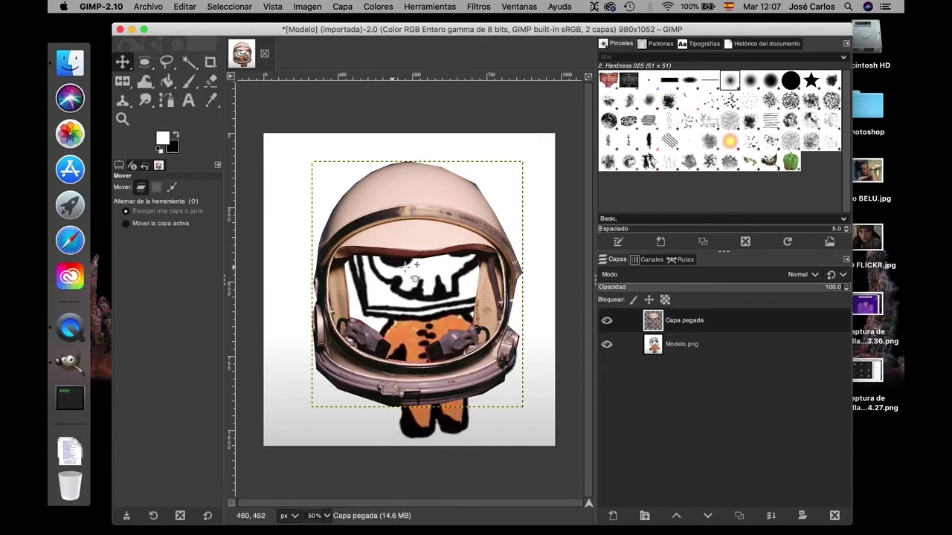
Step: Move the helmet layer slightly up over the cartoon head
mouse_move(416, 248)
mouse_down()
mouse_move(424, 214)
mouse_move(423, 291)
mouse_move(420, 235)
mouse_up()
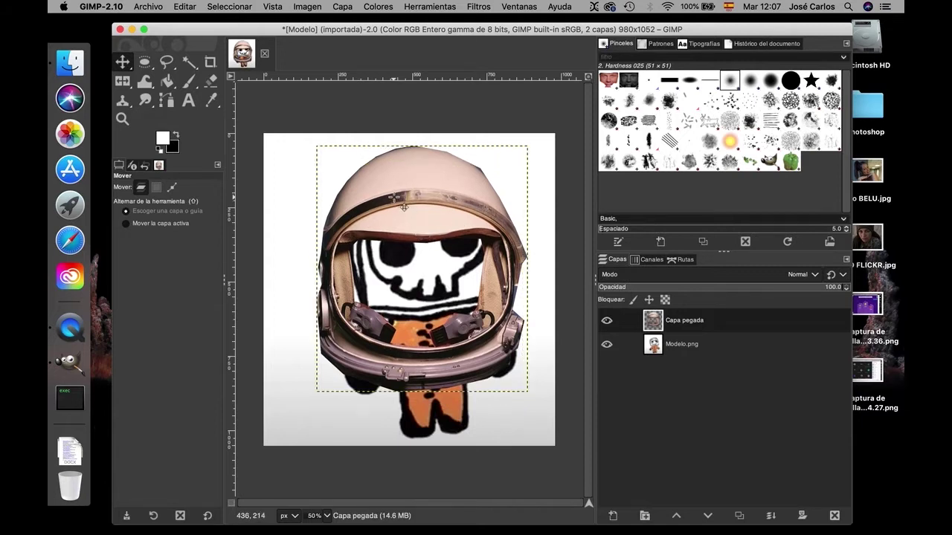
click(130, 86)
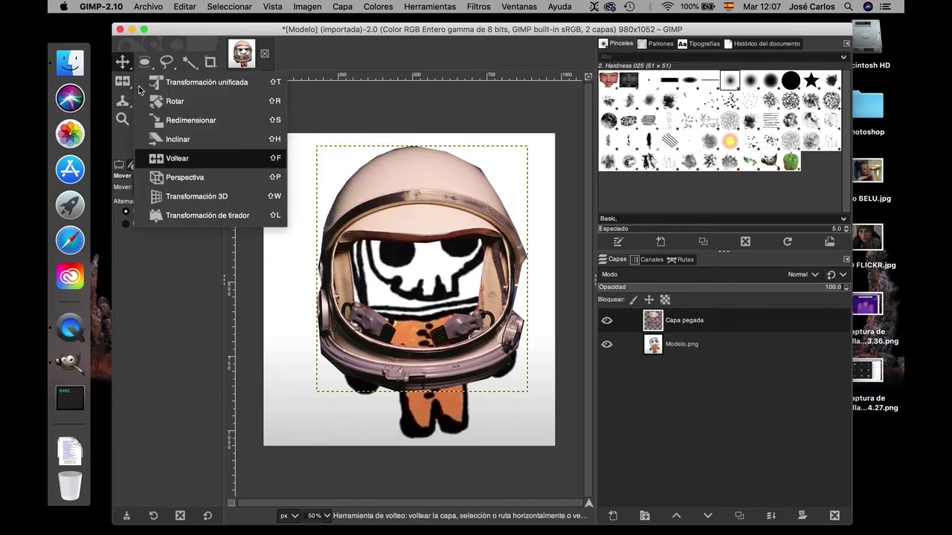
key(Escape)
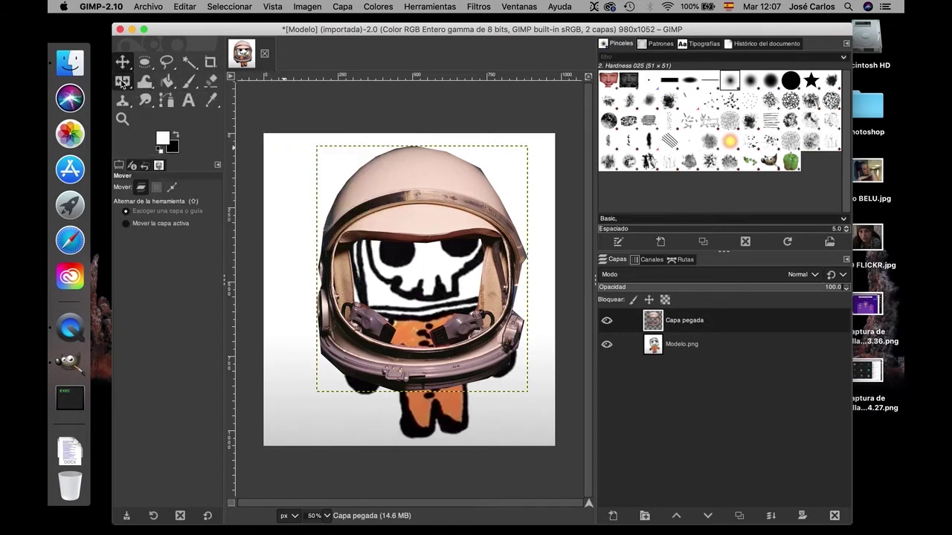
click(122, 81)
click(212, 80)
click(456, 327)
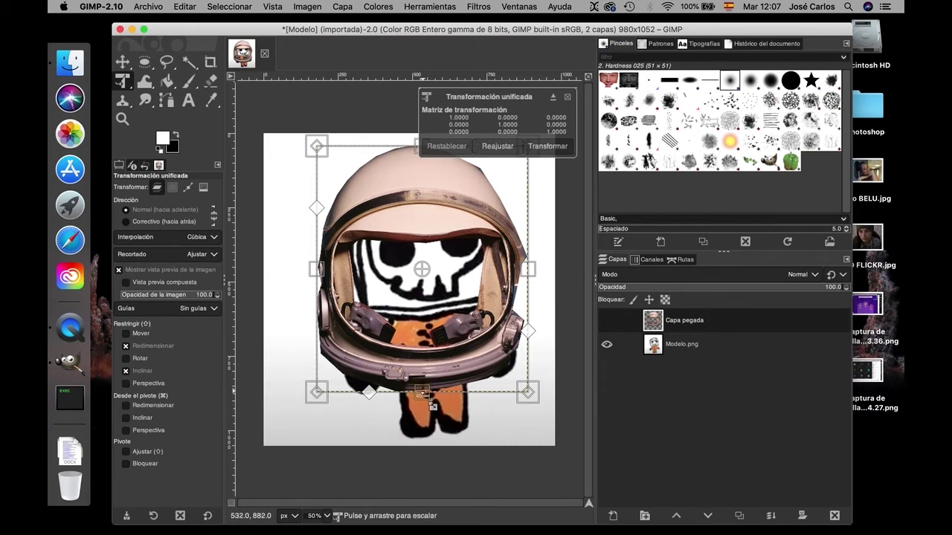
Step: Shrink, slightly rotate and tilt the helmet with Unified Transform, then apply it
mouse_move(429, 403)
mouse_down()
mouse_move(433, 350)
mouse_move(441, 352)
mouse_move(433, 350)
mouse_up()
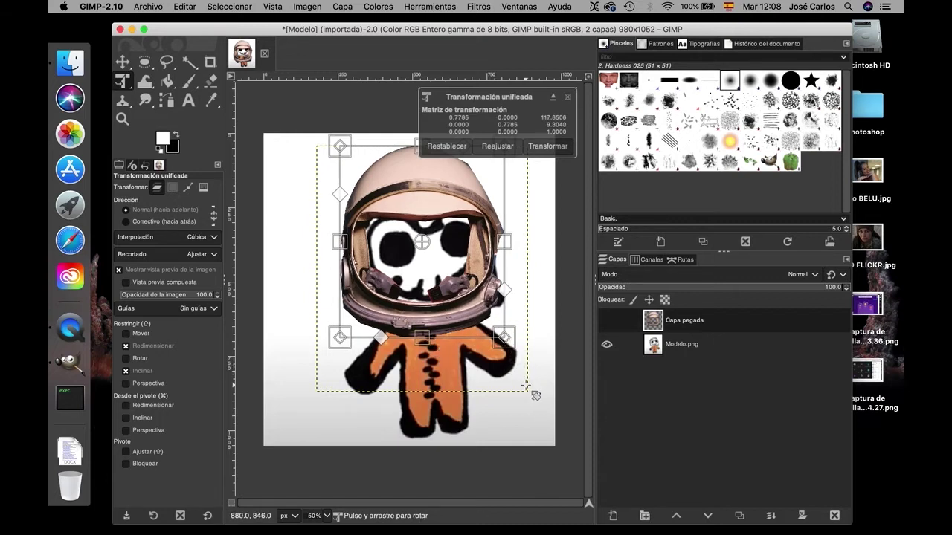
drag(525, 385, 537, 376)
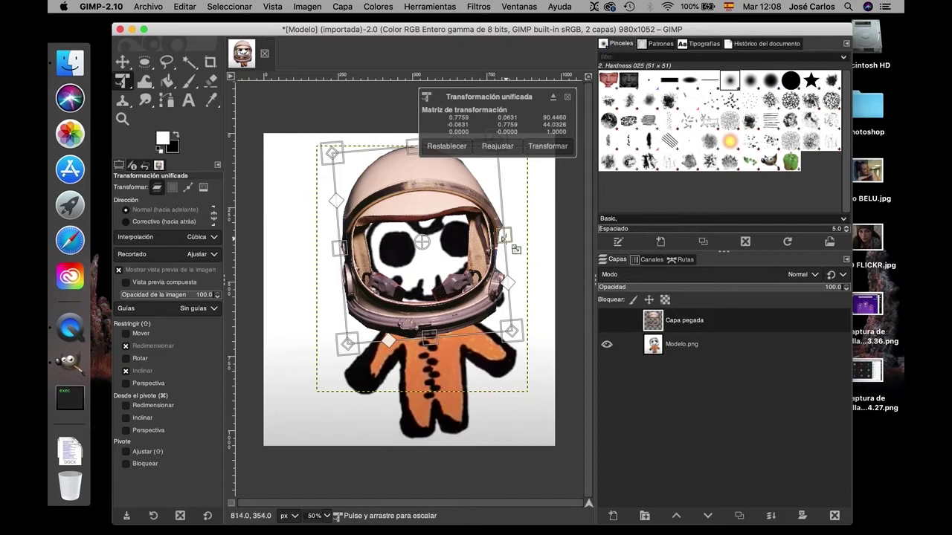
drag(503, 237, 514, 238)
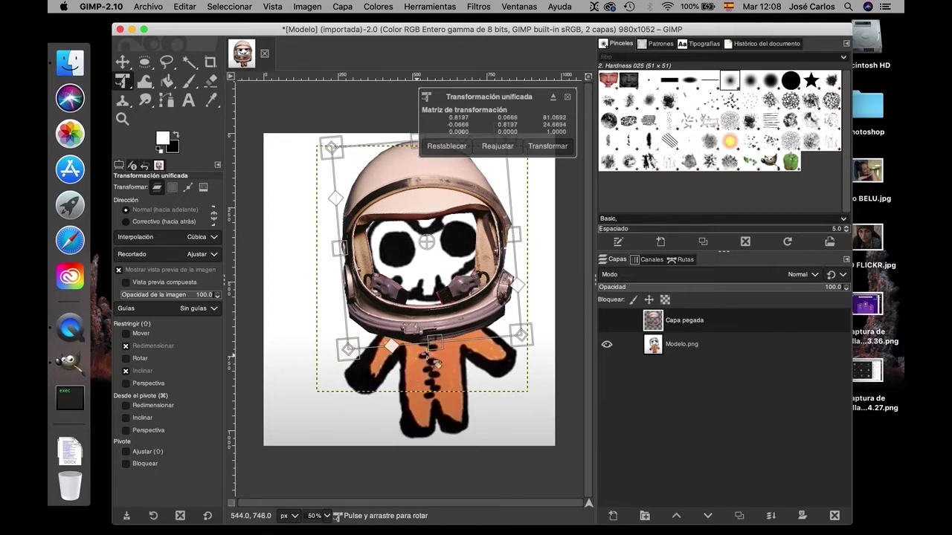
drag(357, 350, 362, 342)
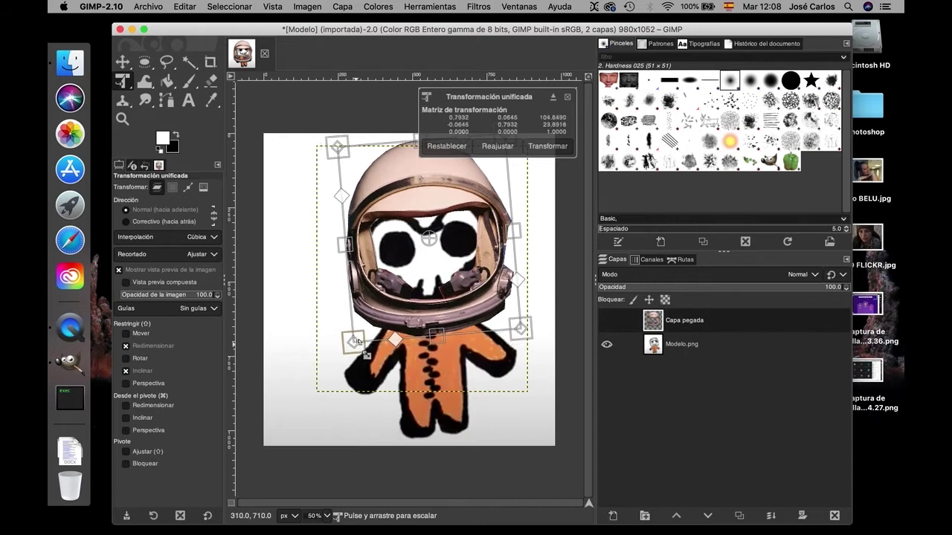
drag(525, 332, 523, 329)
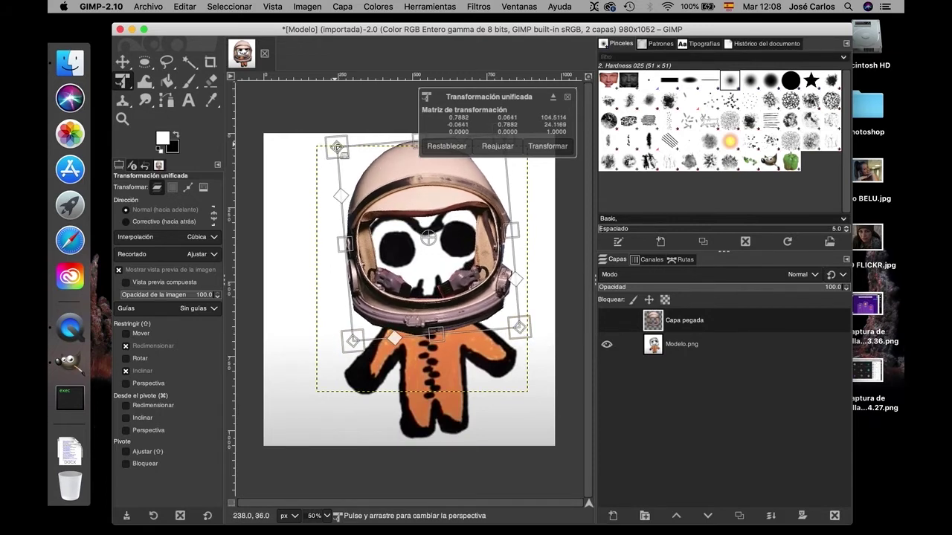
drag(337, 147, 347, 155)
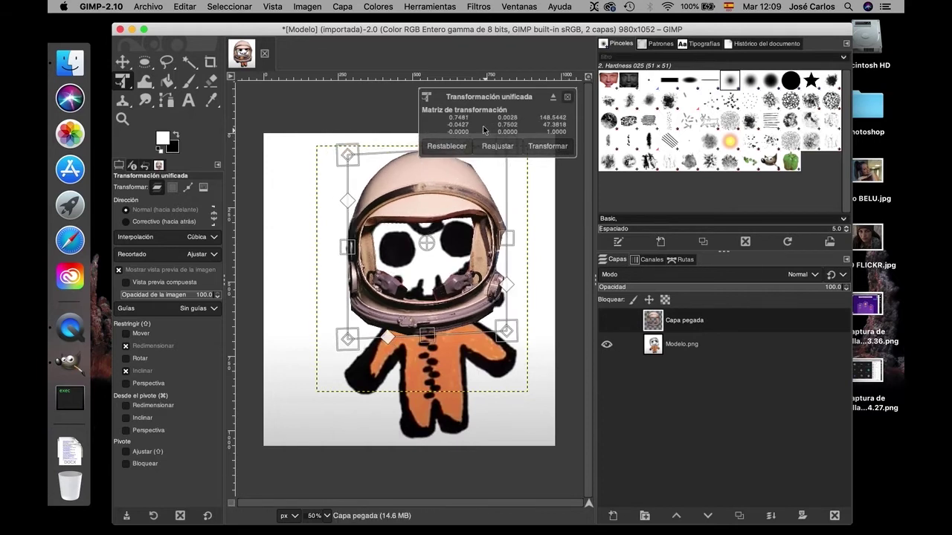
click(544, 146)
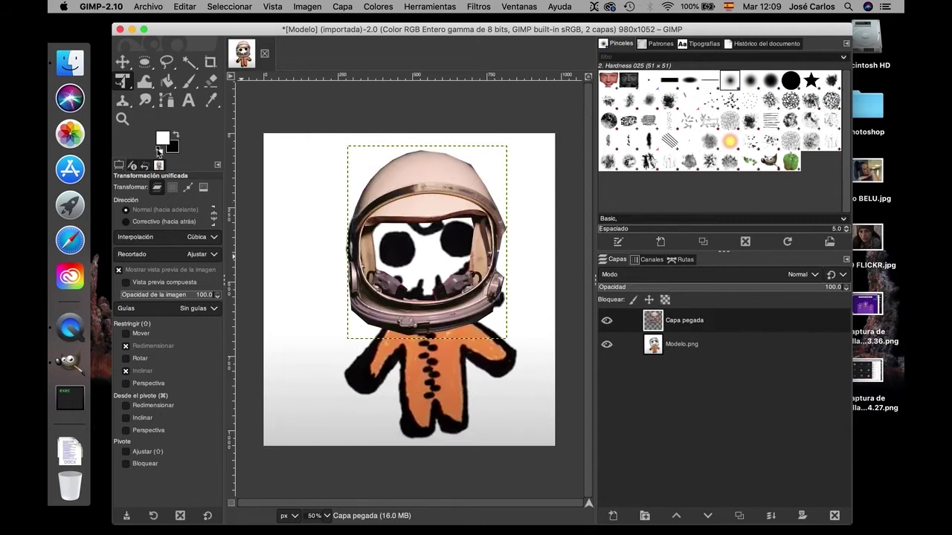
Step: Open Traje Atronauta.png, the headless spacesuit, from the Astronauta folder
click(141, 6)
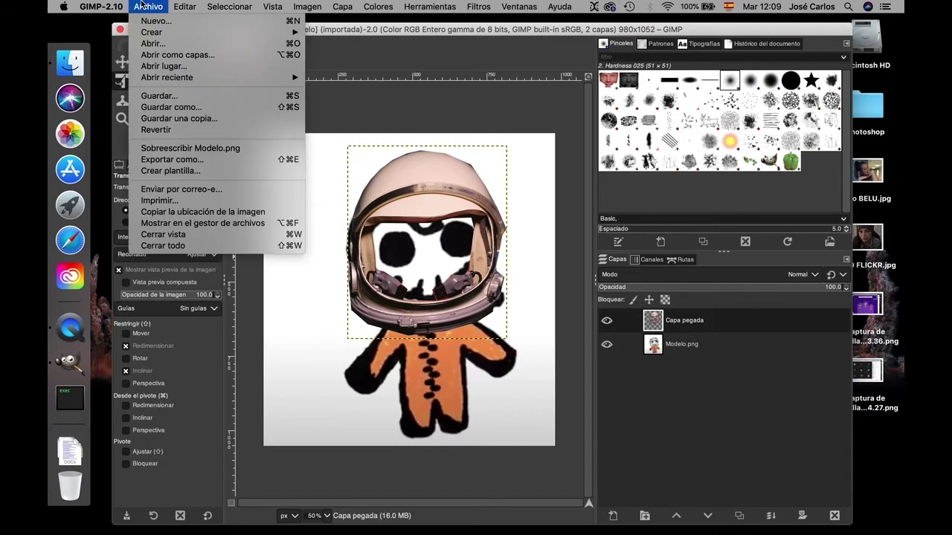
click(162, 46)
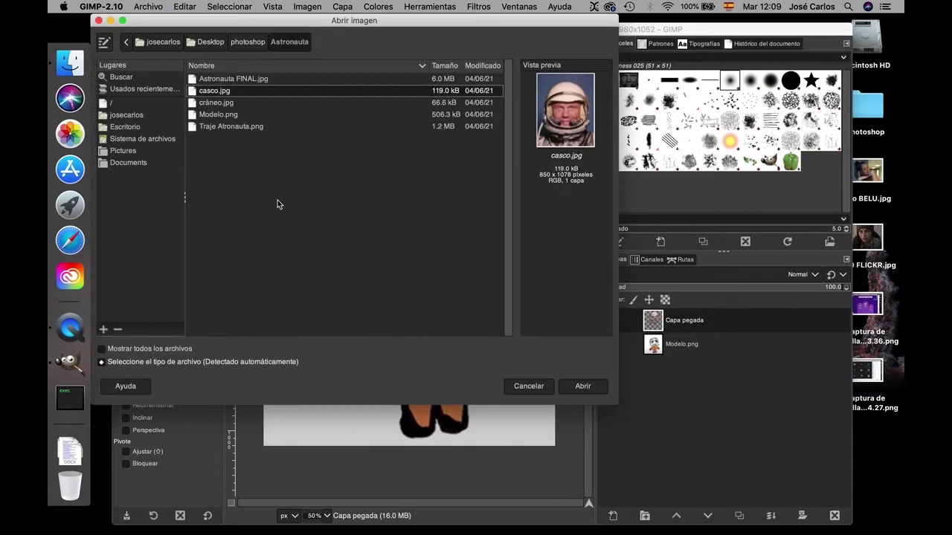
click(225, 127)
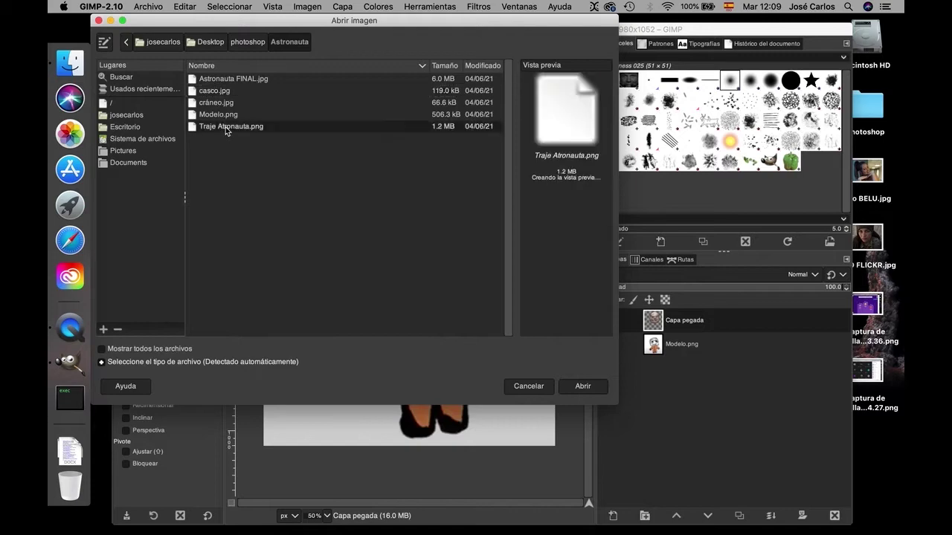
click(583, 386)
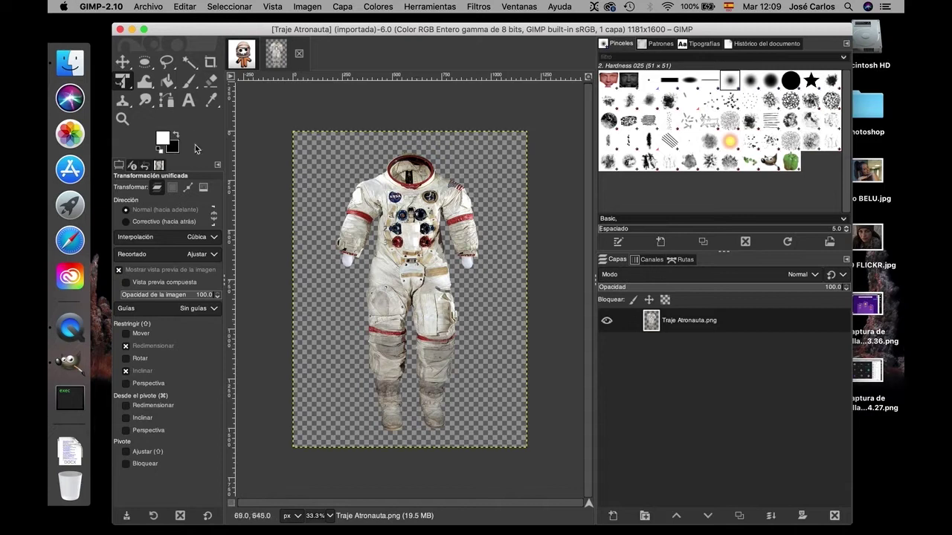
click(167, 61)
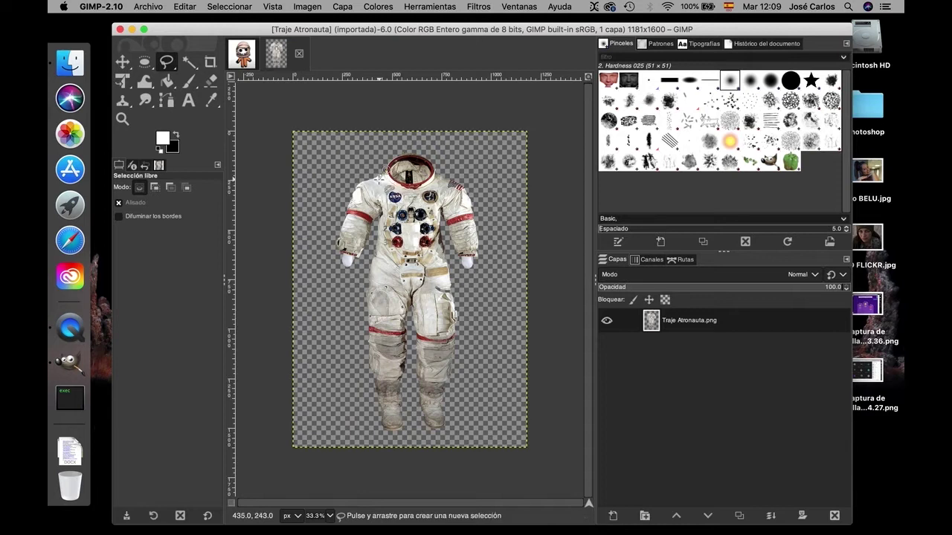
Step: Lasso and cut the spacesuit's chest, then return to the Modelo image
drag(373, 182, 433, 261)
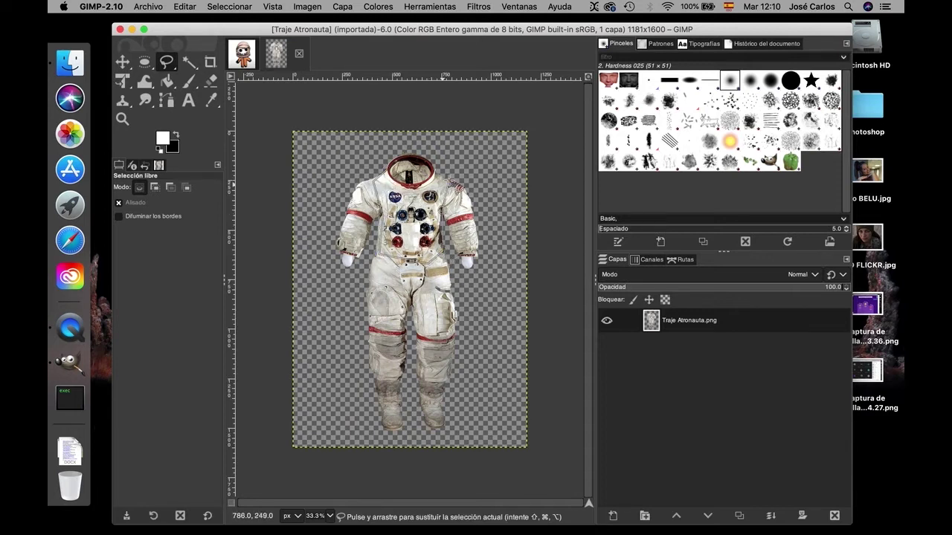
mouse_move(429, 259)
mouse_down()
mouse_move(436, 175)
mouse_move(385, 171)
mouse_up()
key(Return)
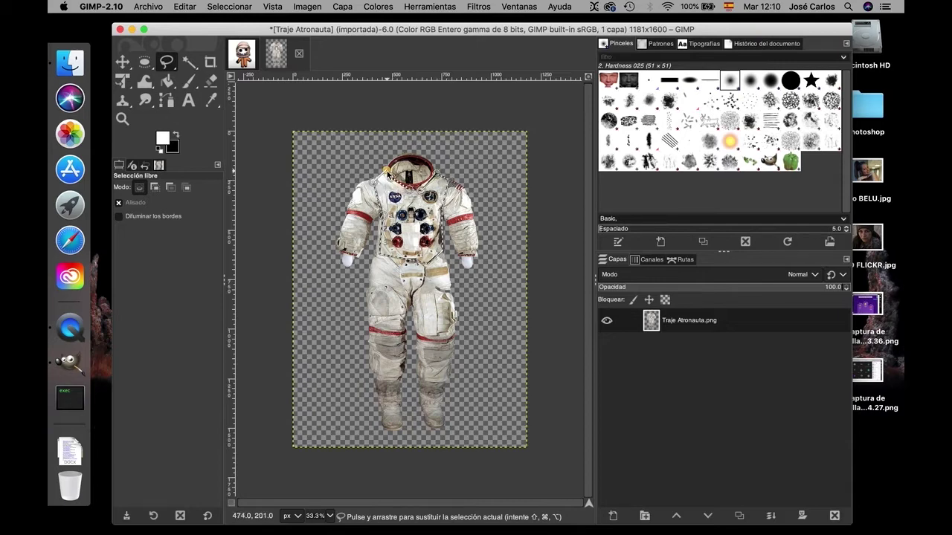
key(super+x)
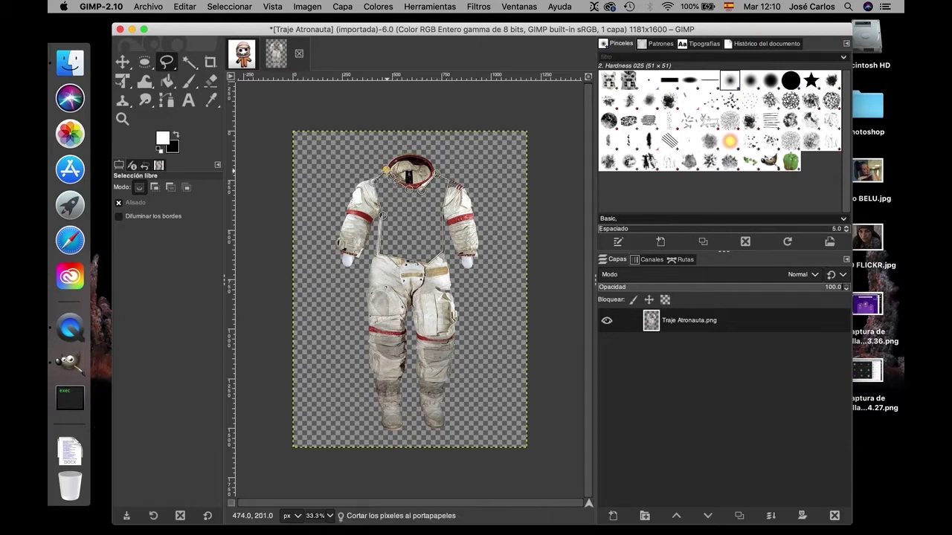
click(235, 60)
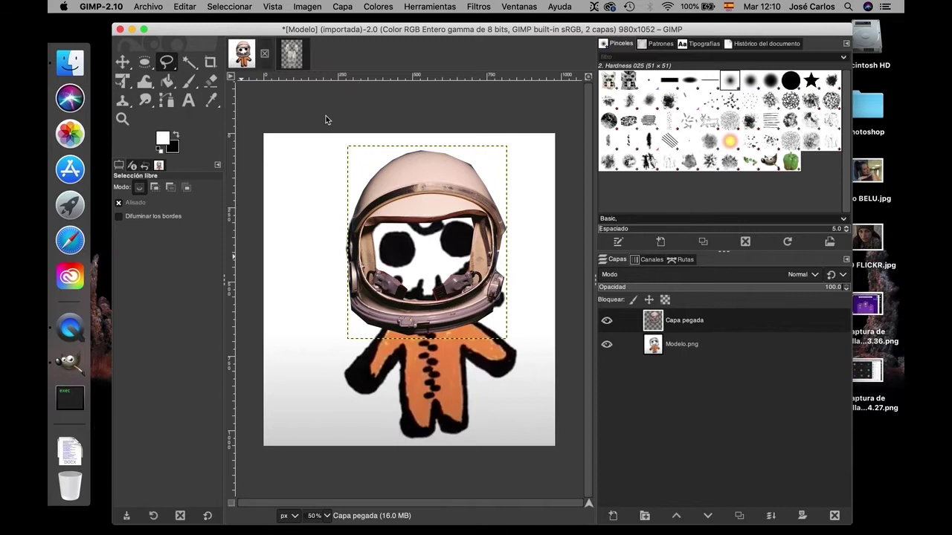
Step: Paste the suit chest as a new layer placed below the helmet layer
click(123, 64)
key(ctrl+v)
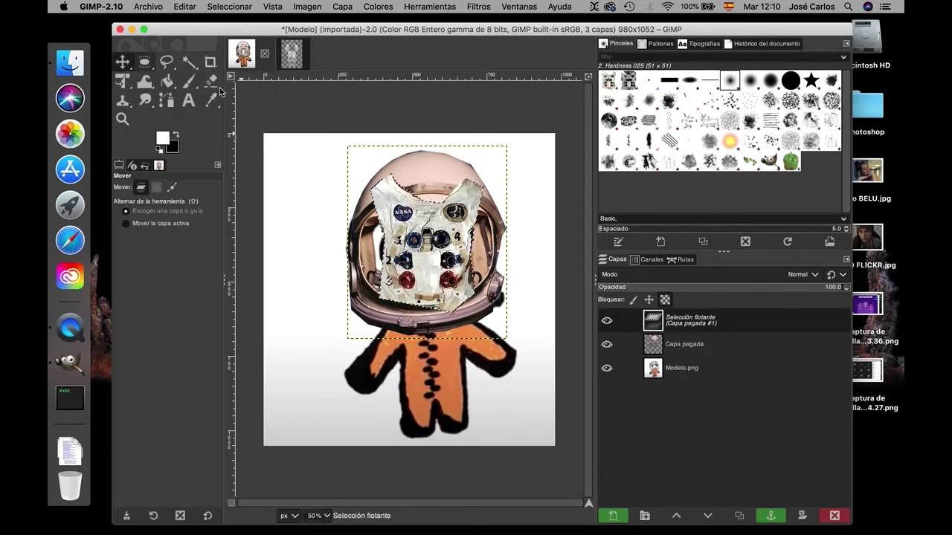
right_click(732, 328)
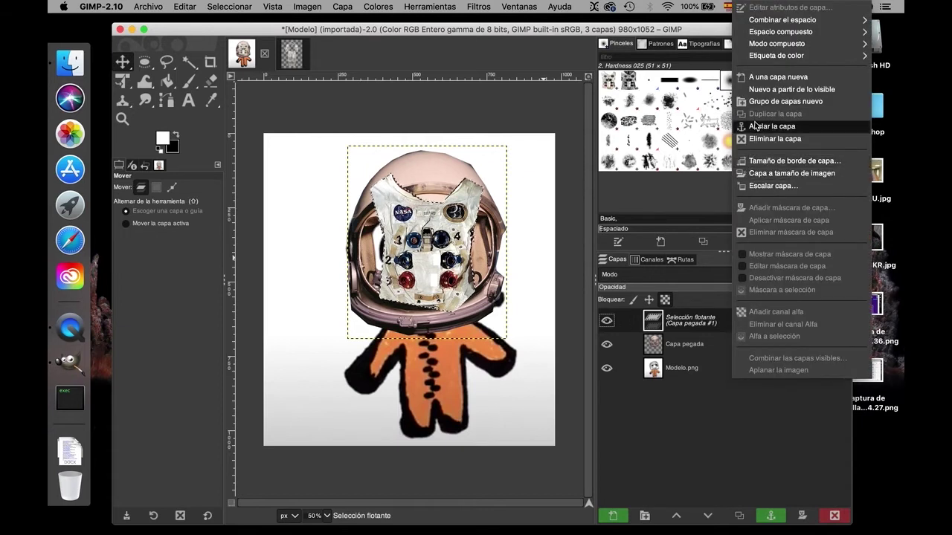
click(757, 78)
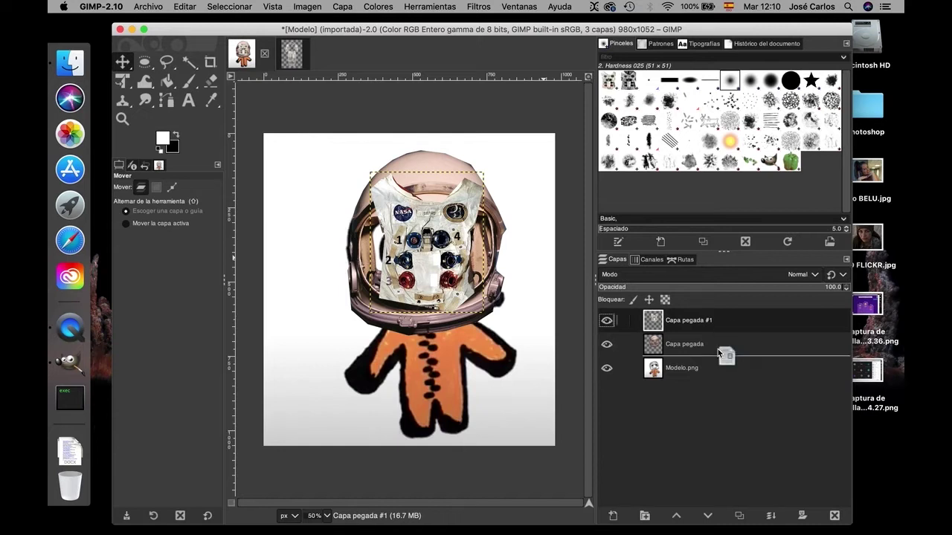
drag(717, 348, 717, 347)
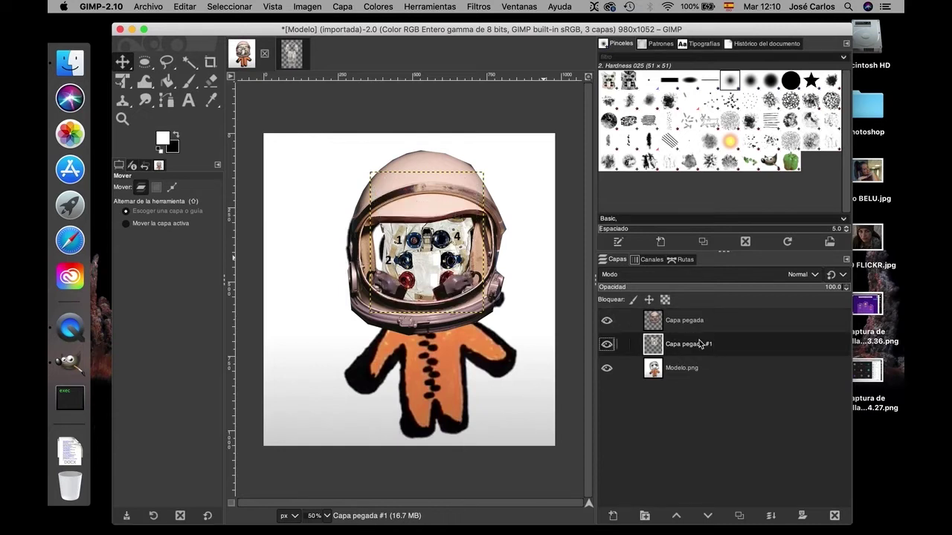
Step: Rename the helmet layer CASCO and the suit layer CUERPO
double_click(680, 324)
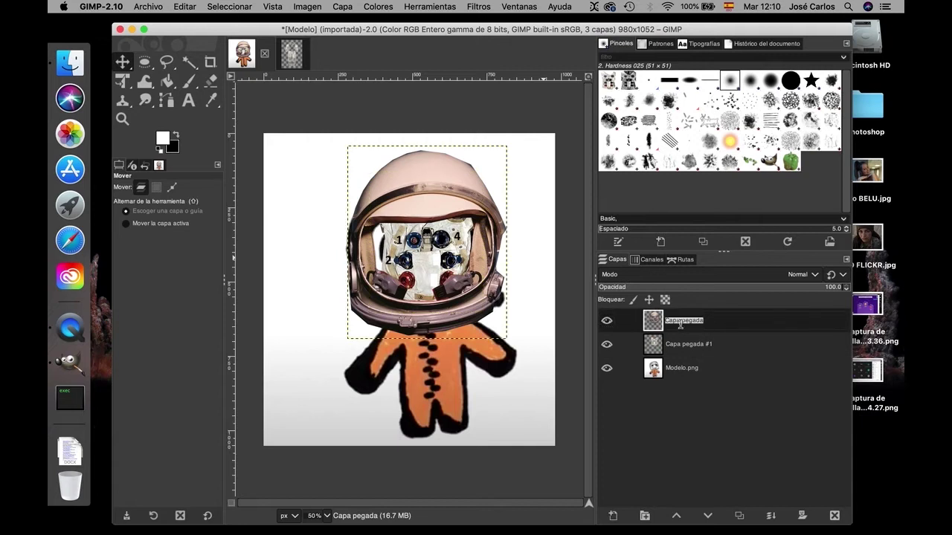
text(CAS)
double_click(683, 345)
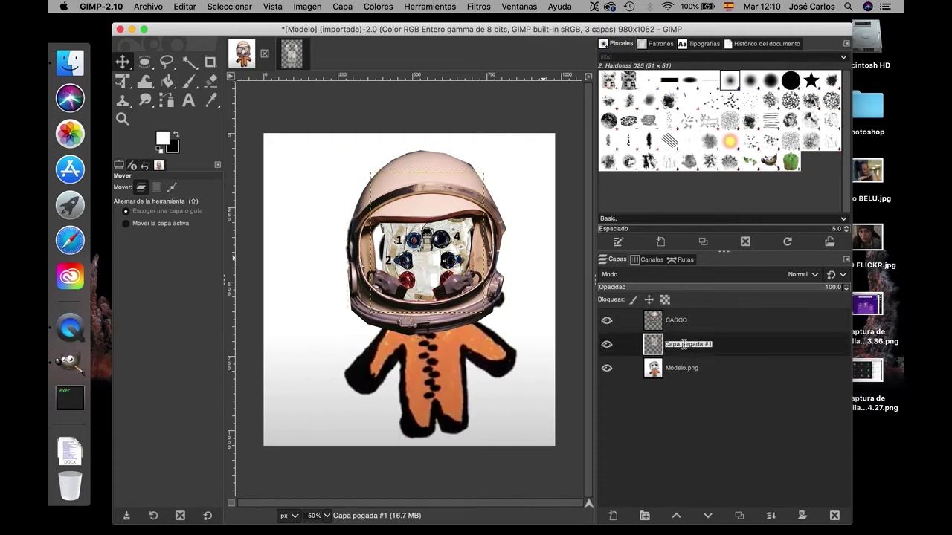
text(CUERPO)
key(Return)
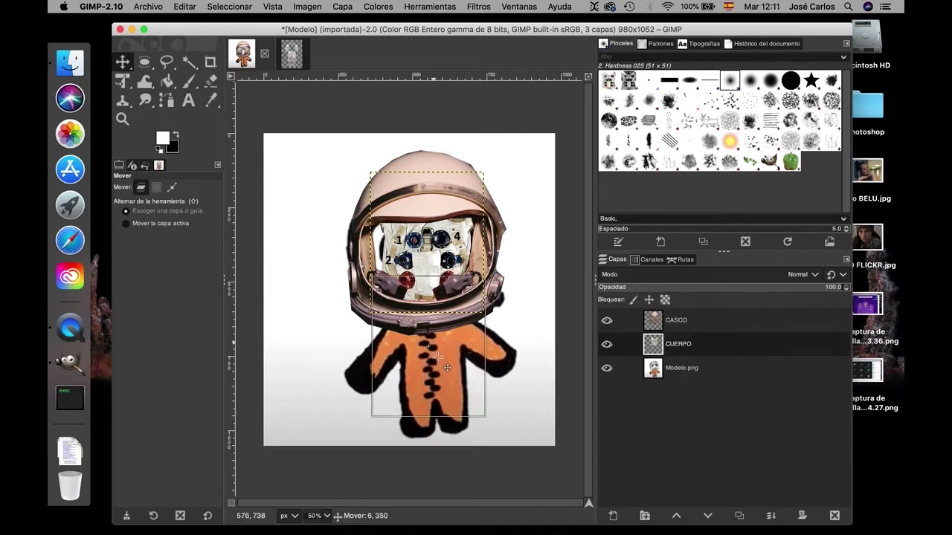
Step: Move the CUERPO suit piece down so it sits over the orange body
mouse_move(437, 251)
mouse_down()
mouse_move(440, 370)
mouse_move(443, 357)
mouse_up()
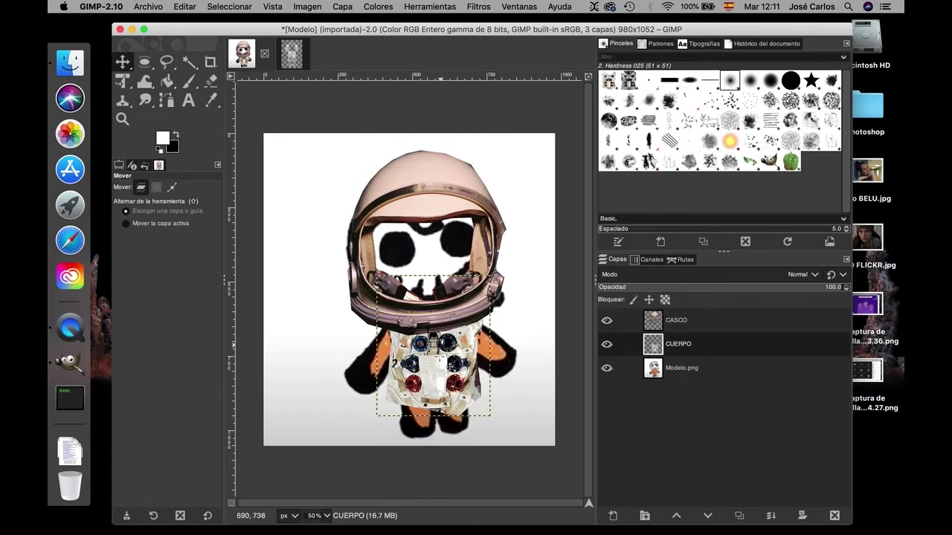
mouse_move(441, 370)
mouse_down()
mouse_move(439, 404)
mouse_move(439, 387)
mouse_up()
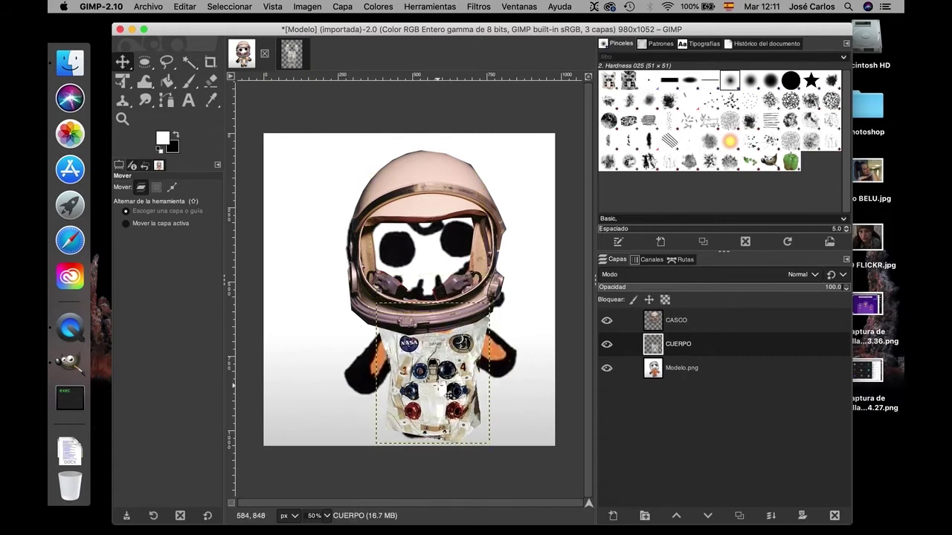
click(129, 85)
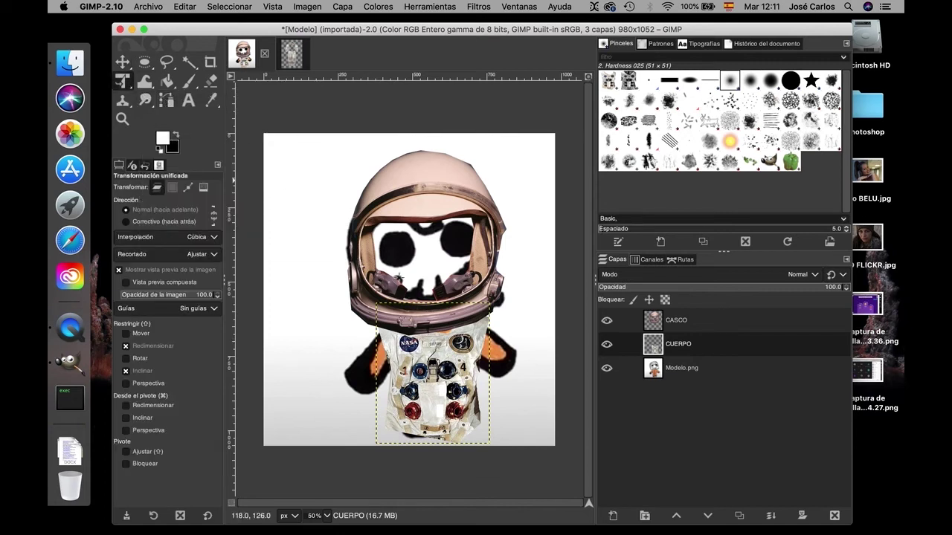
Step: Shrink, perspective-tilt and skew the CUERPO piece to fit the orange torso
click(383, 313)
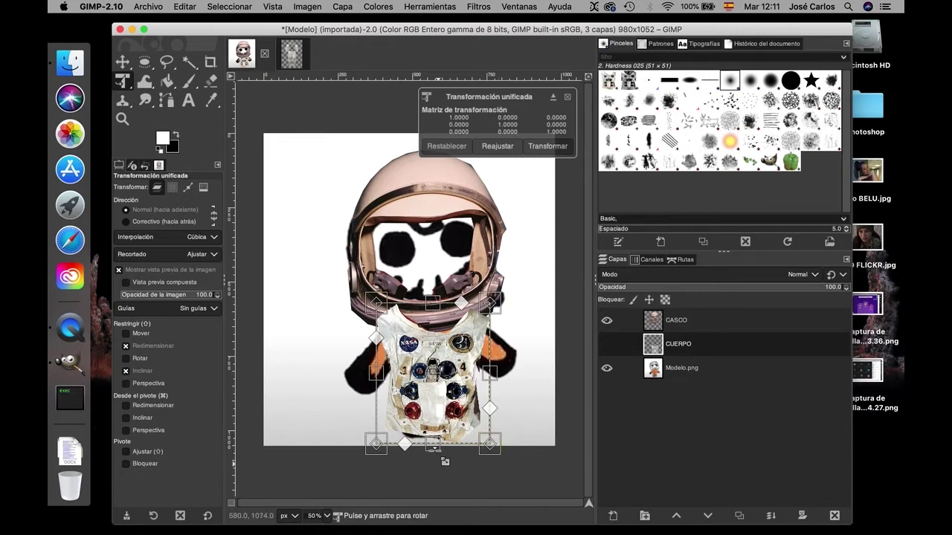
drag(439, 449, 437, 404)
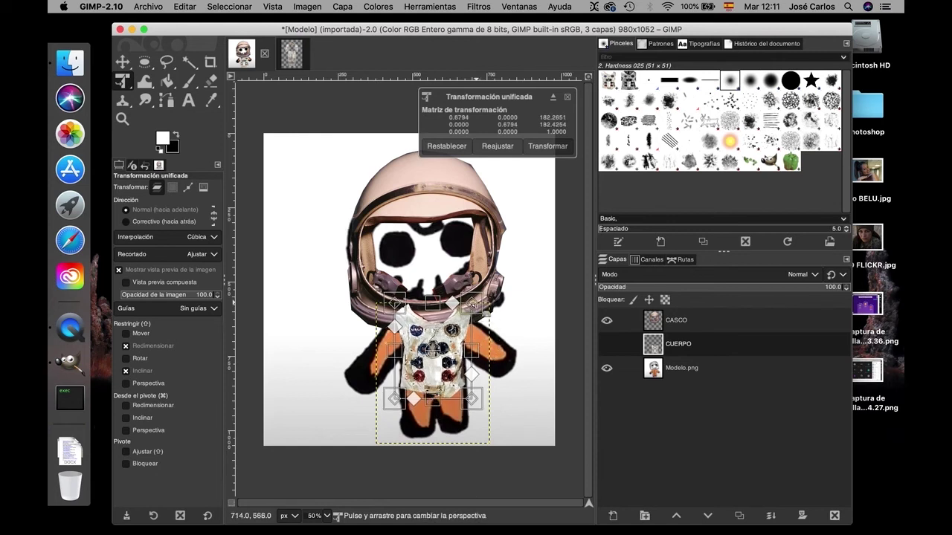
drag(478, 312, 426, 312)
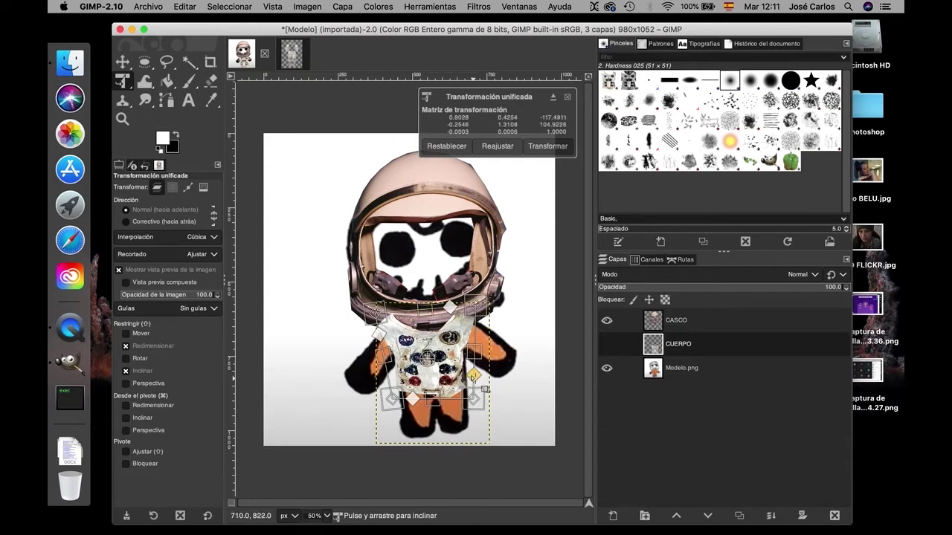
drag(485, 387, 492, 381)
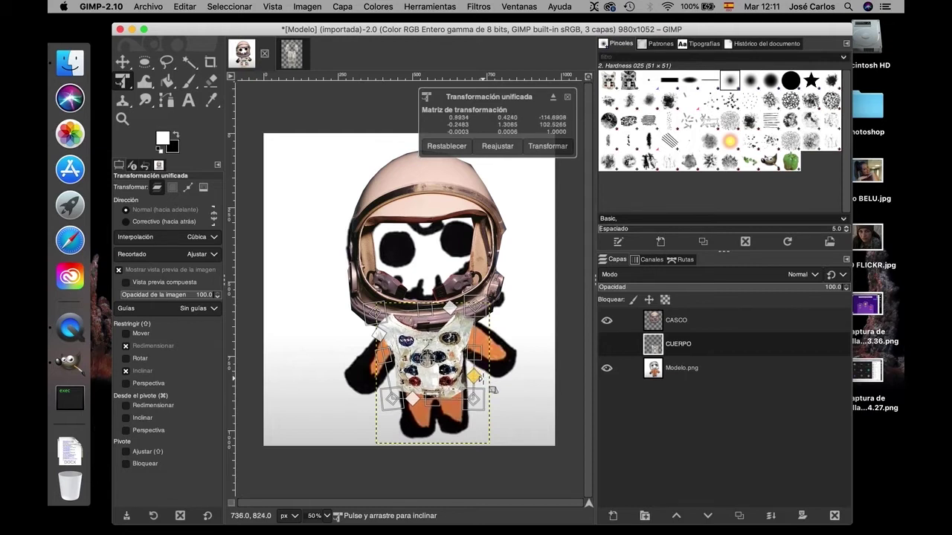
key(m)
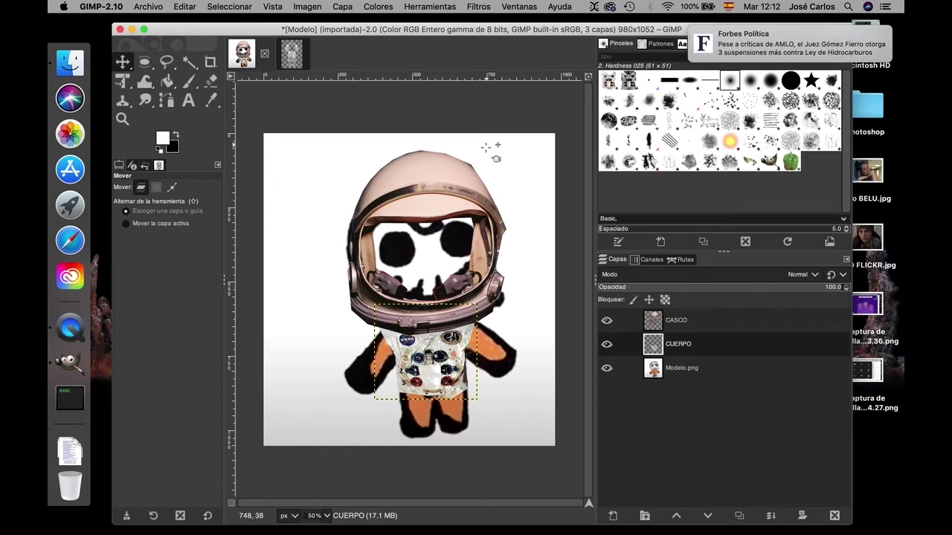
click(292, 55)
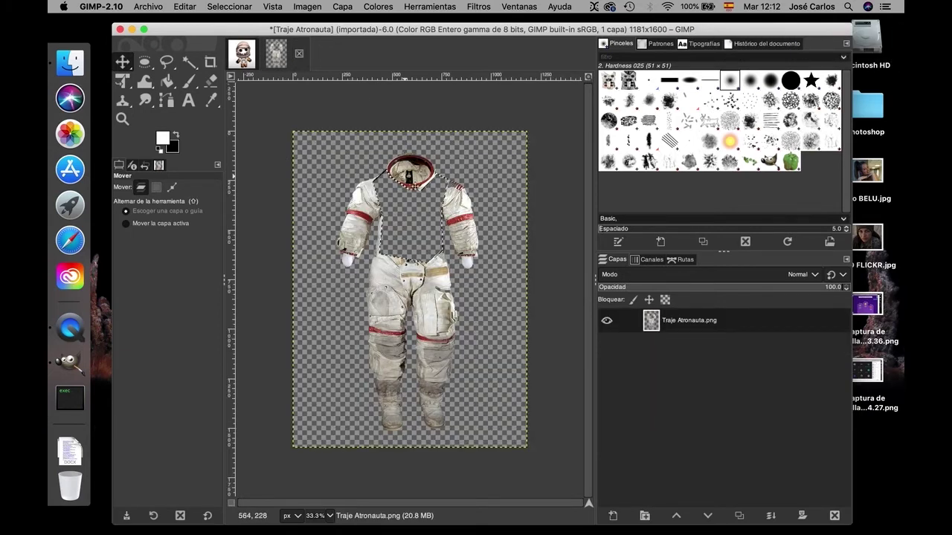
Step: Lasso the right sleeve of the Traje Atronauta spacesuit and cut it out
click(167, 64)
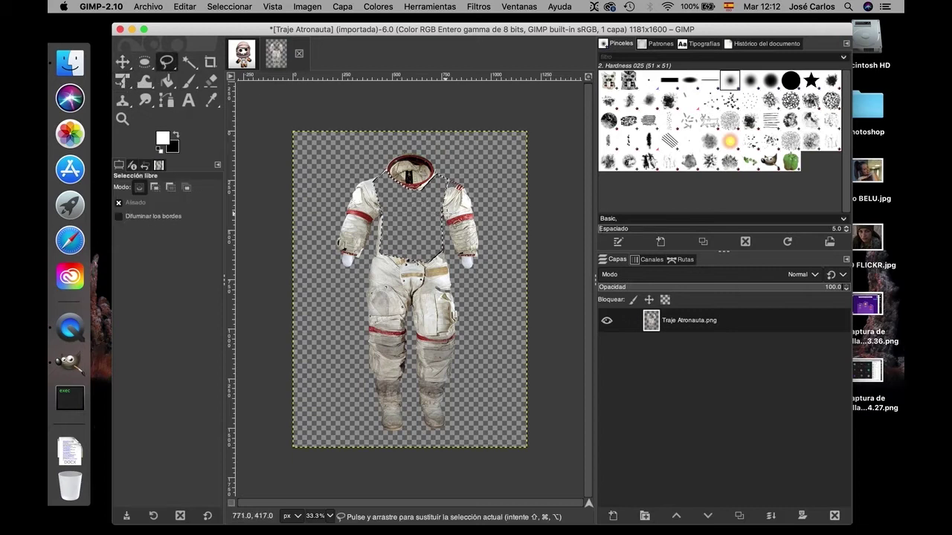
click(449, 219)
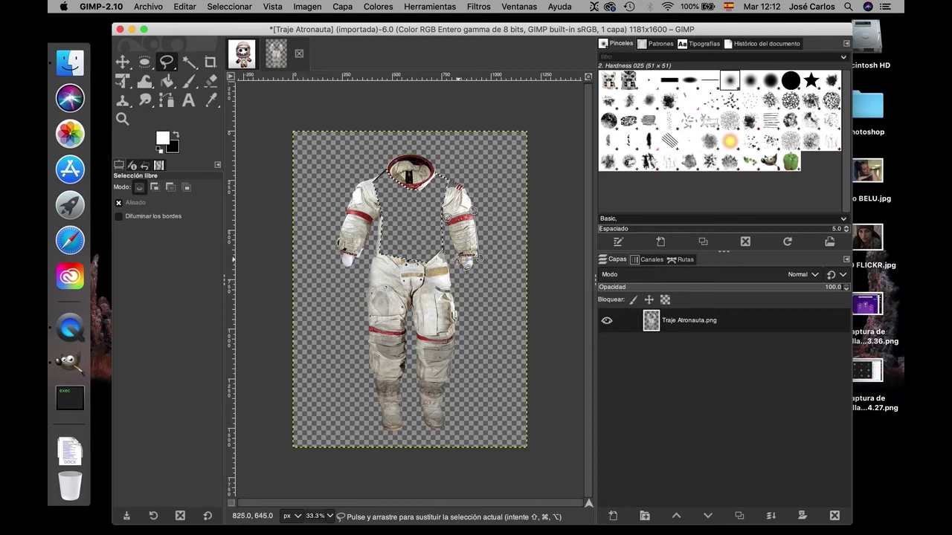
drag(457, 260, 447, 217)
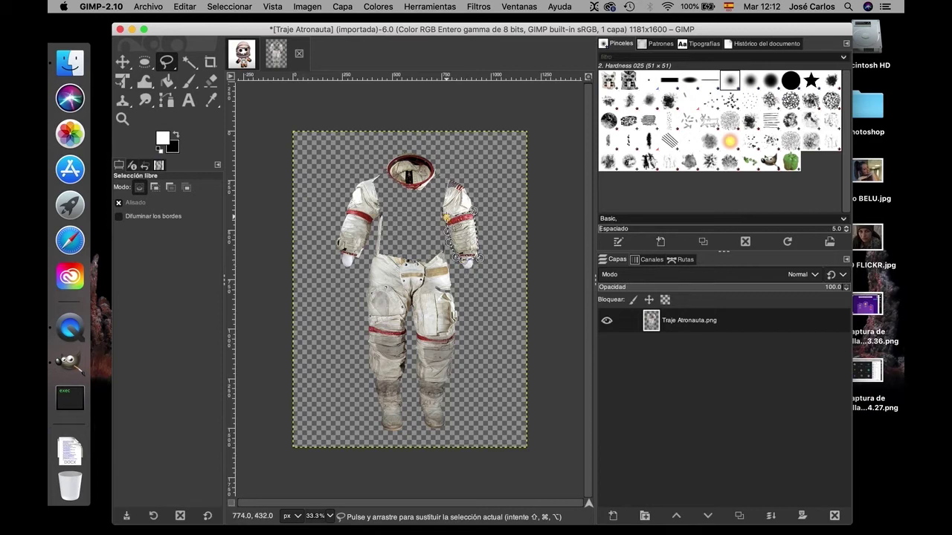
key(Return)
key(super+x)
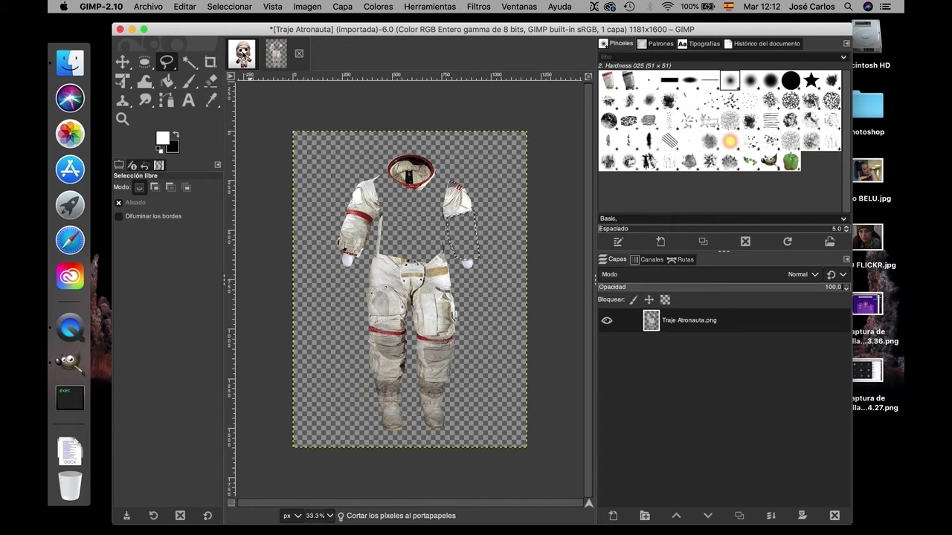
click(241, 56)
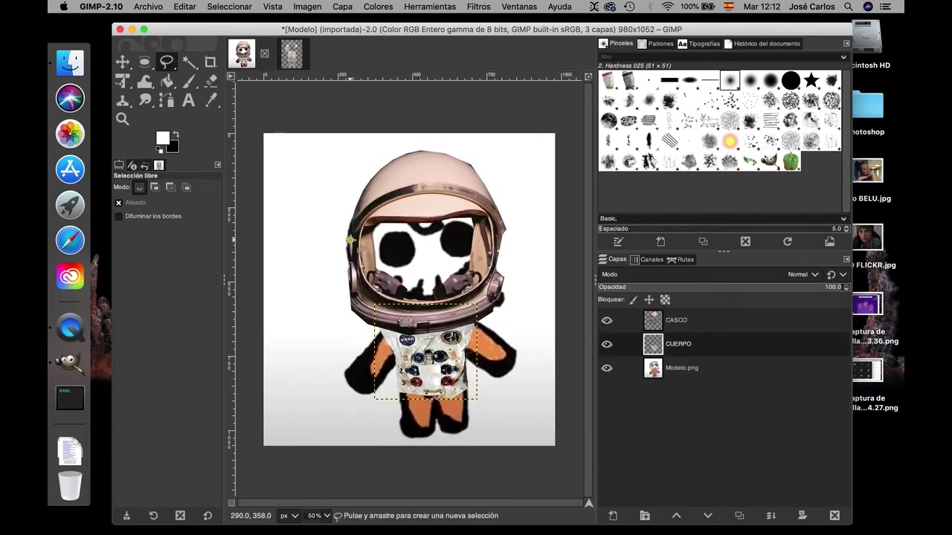
Step: Paste the sleeve as a new layer and move it over the figure's right arm
key(super+v)
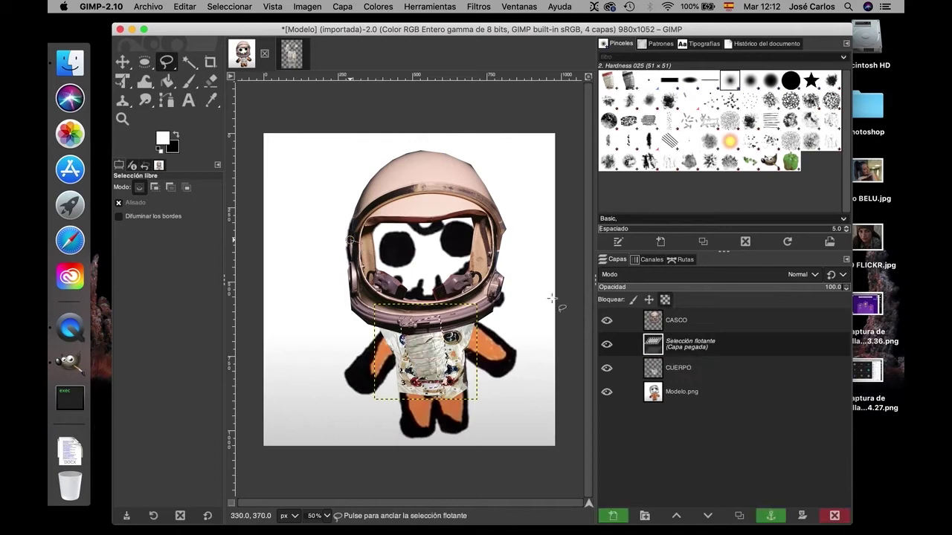
right_click(740, 345)
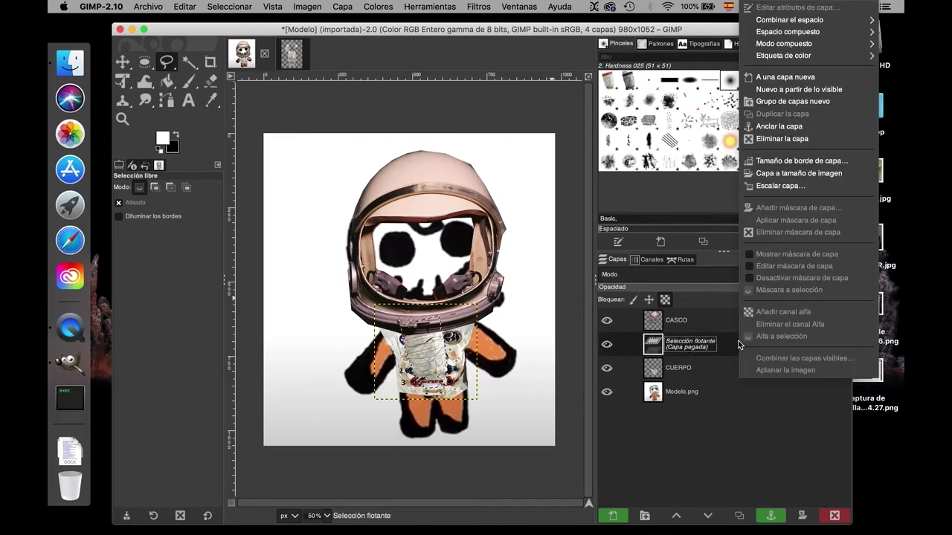
click(775, 78)
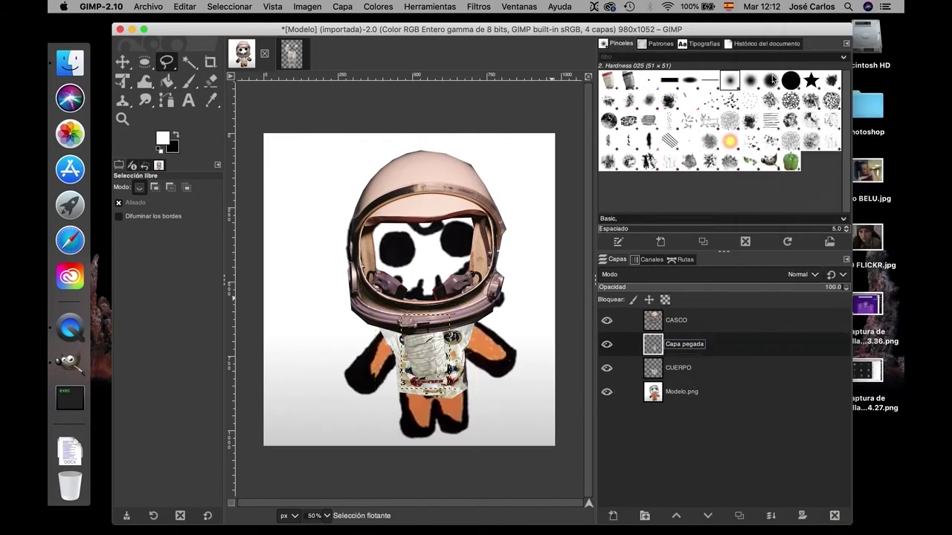
click(123, 63)
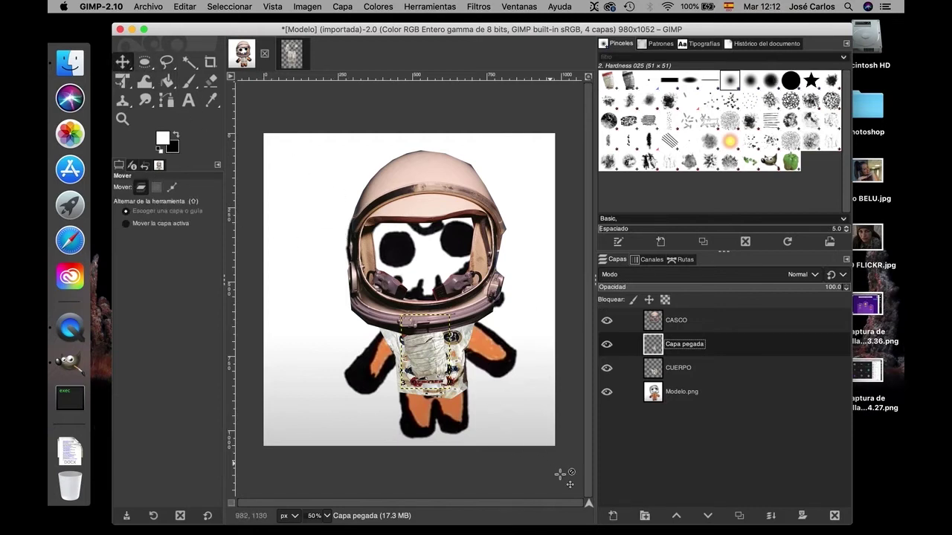
drag(460, 390, 518, 382)
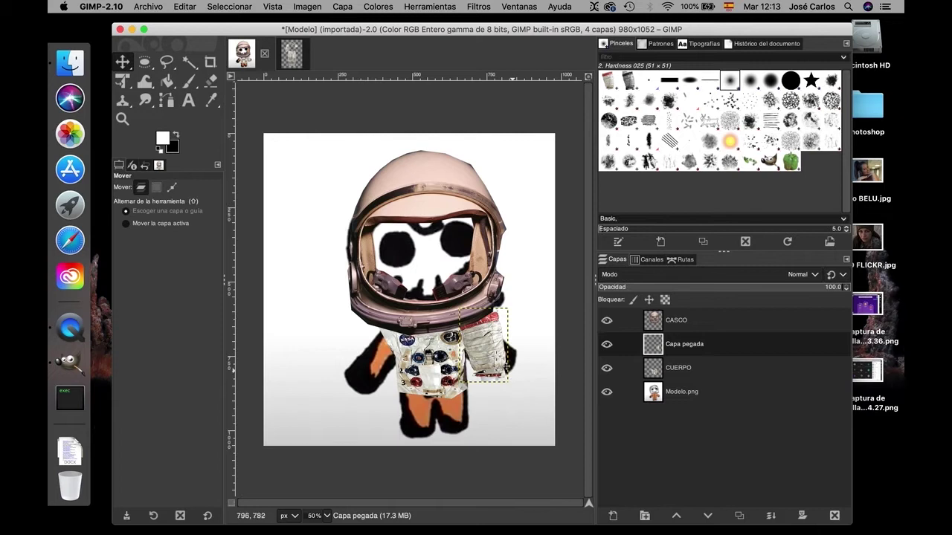
click(151, 89)
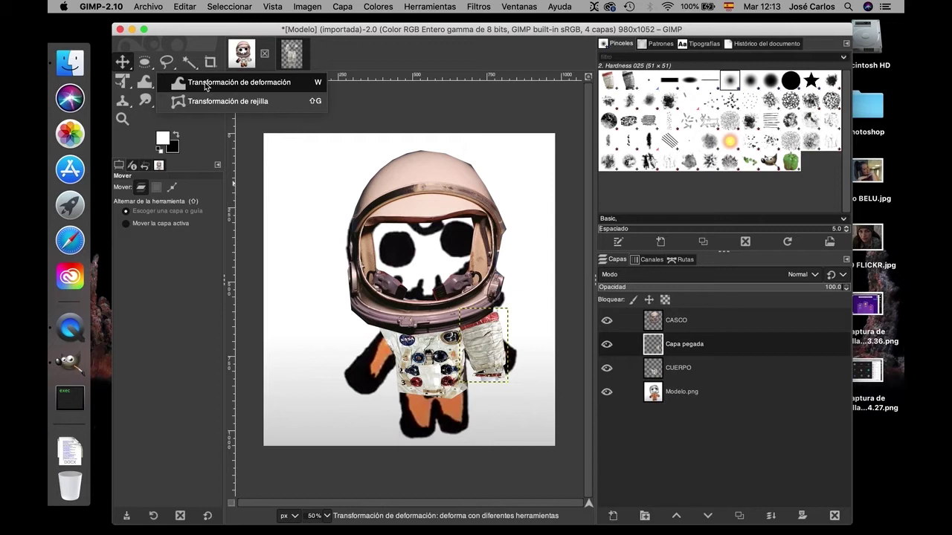
Step: Rotate, shrink, skew and slightly enlarge the pasted sleeve along the right arm
click(124, 84)
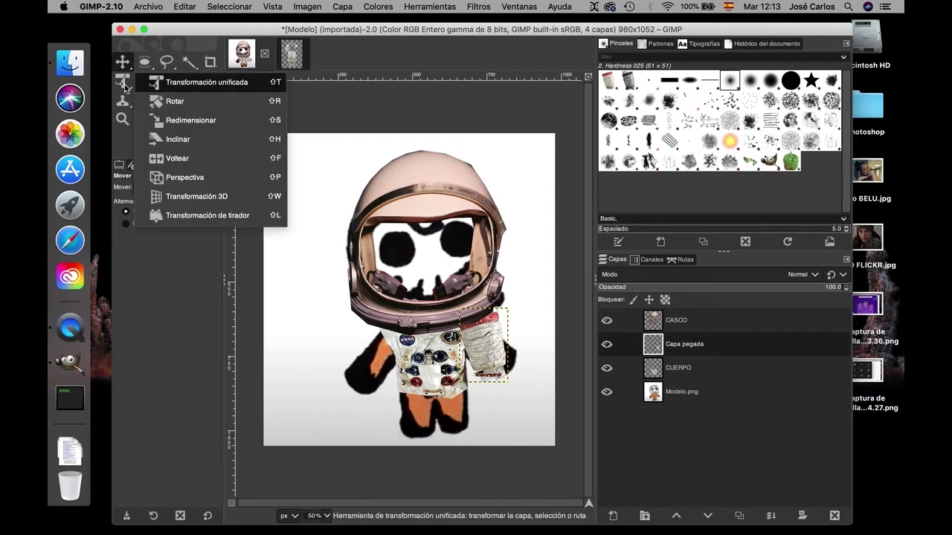
click(208, 81)
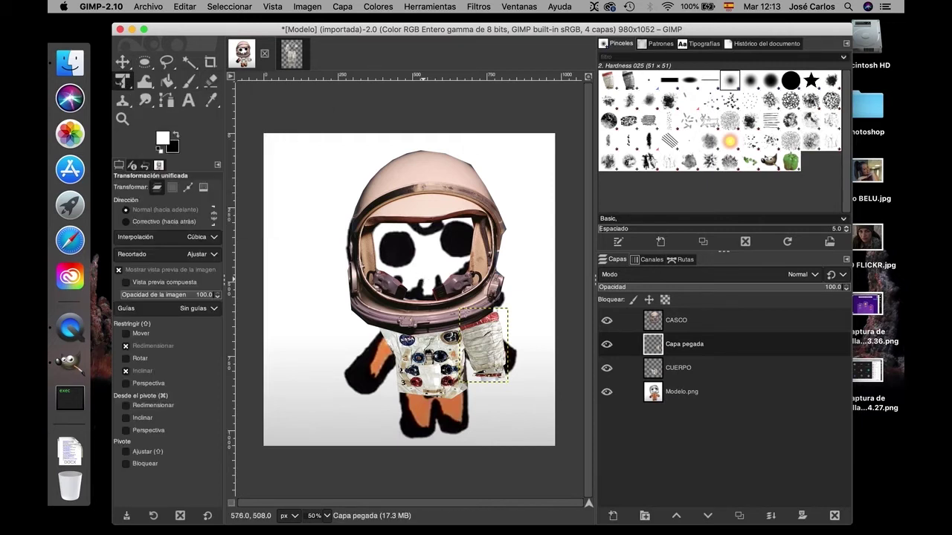
click(510, 392)
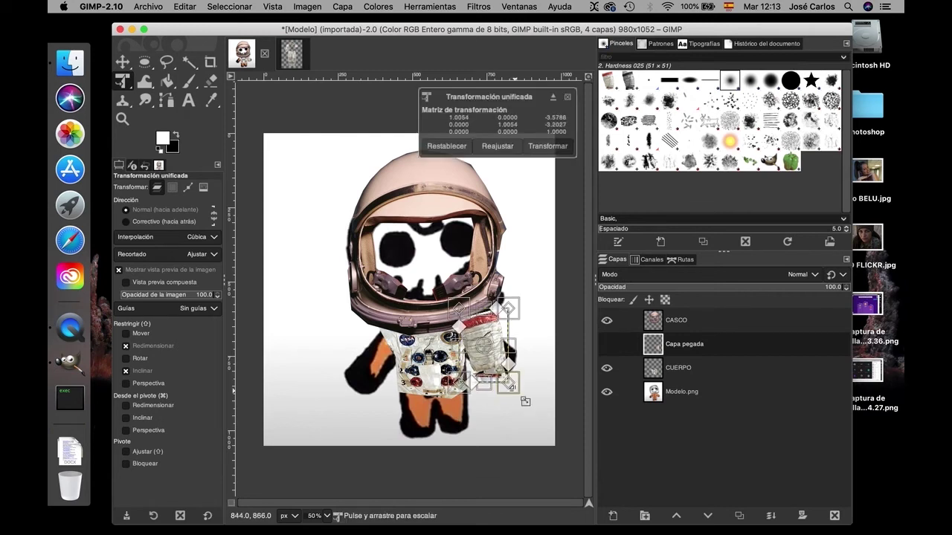
drag(528, 408, 553, 364)
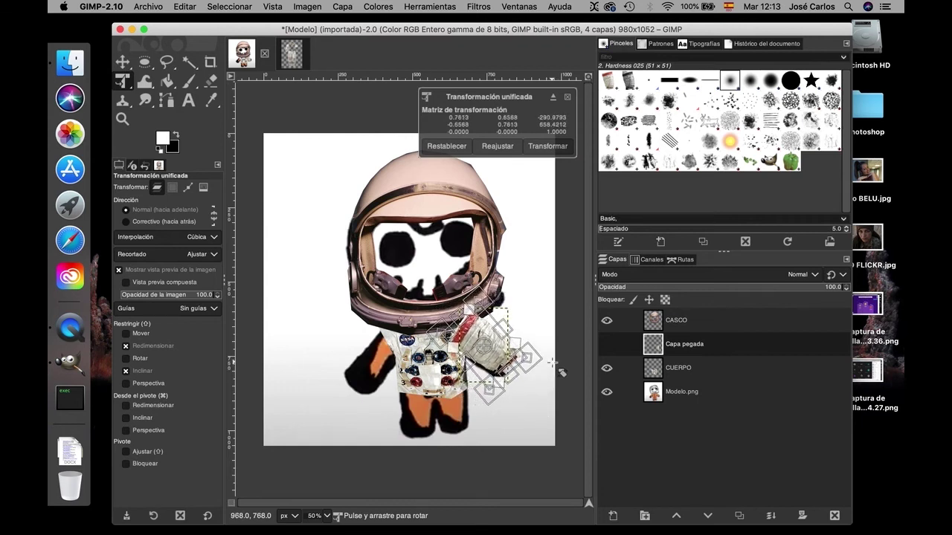
drag(552, 365, 552, 362)
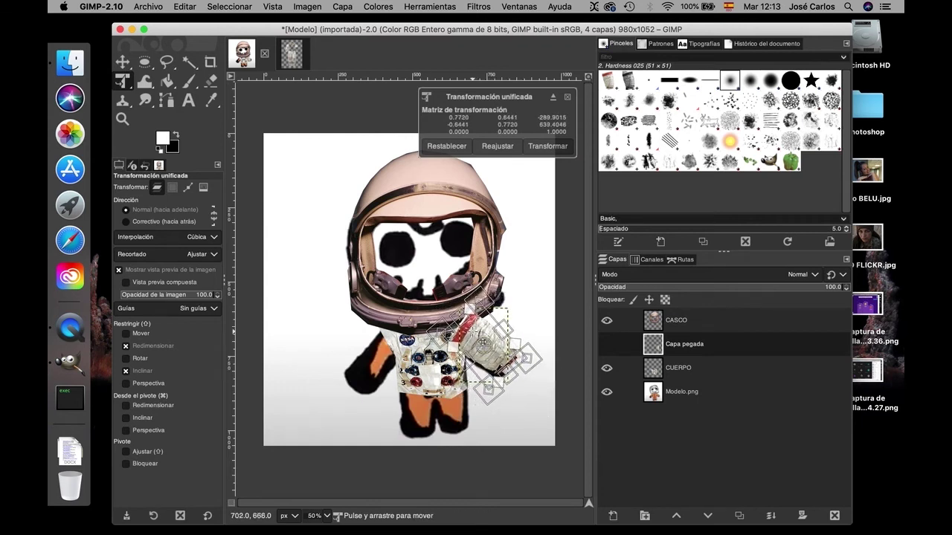
mouse_move(470, 325)
mouse_down()
mouse_move(473, 336)
mouse_move(464, 329)
mouse_up()
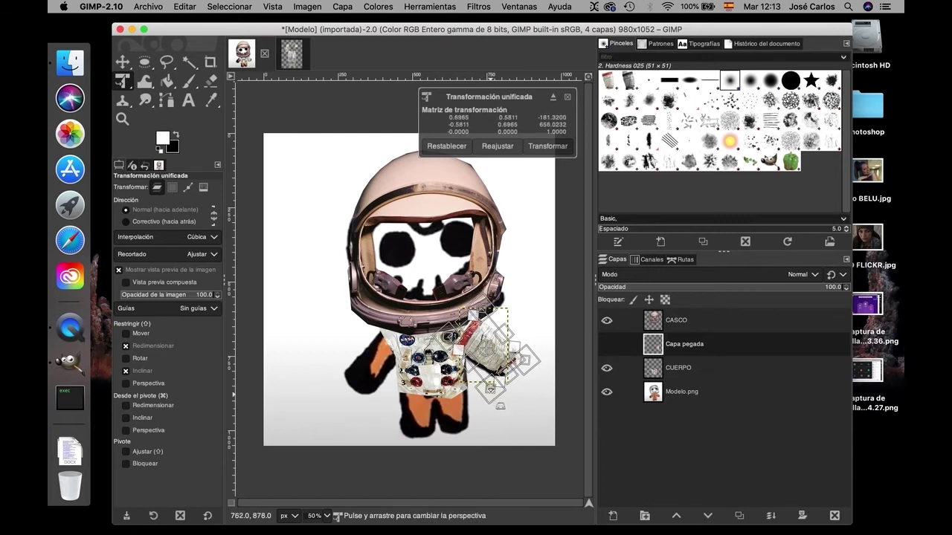
drag(491, 395, 489, 403)
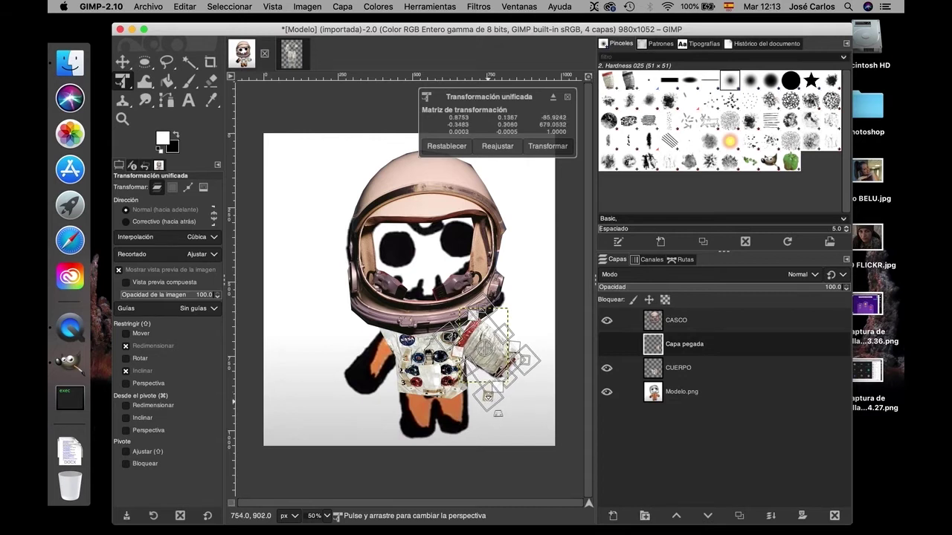
drag(523, 392, 526, 395)
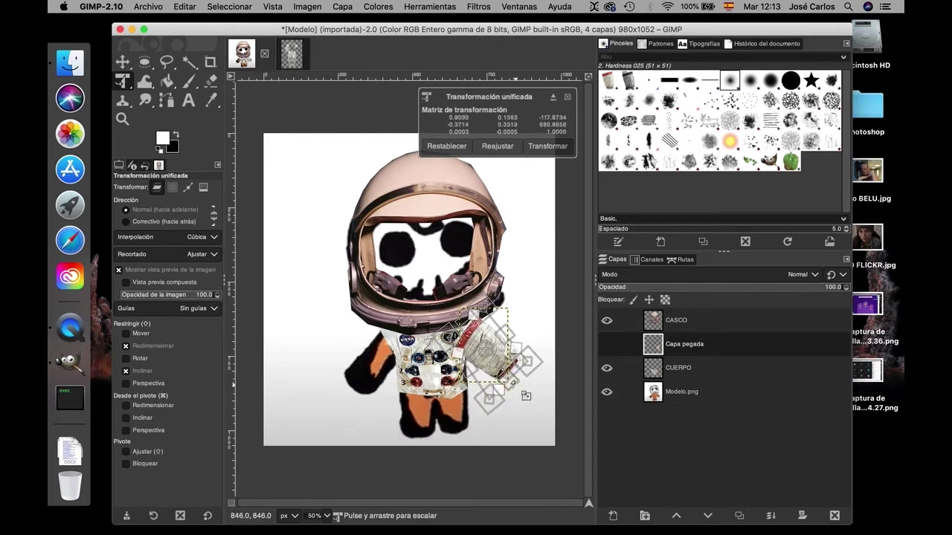
click(124, 63)
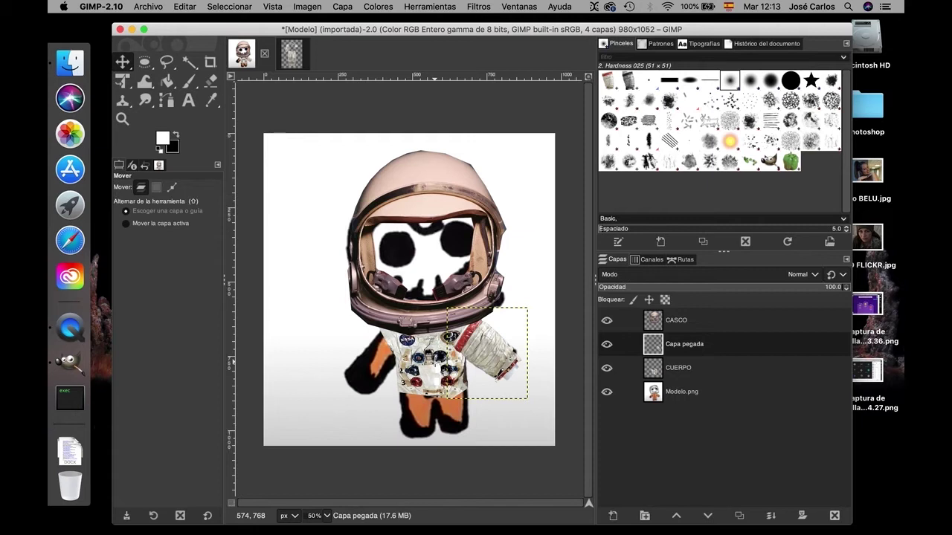
Step: Move CUERPO above the pasted arm and rename the arm layer BRAZO 1
click(715, 369)
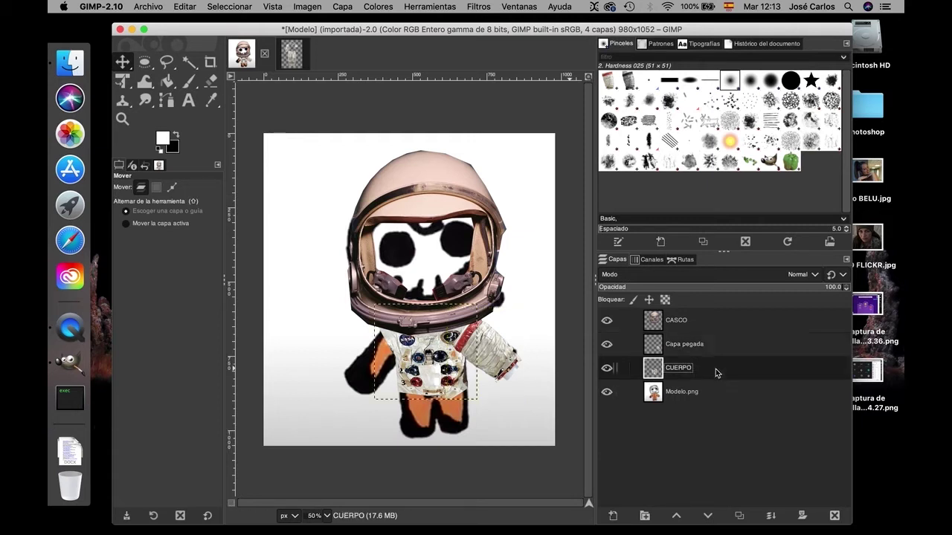
mouse_move(715, 369)
mouse_down()
mouse_move(713, 343)
mouse_move(699, 336)
mouse_up()
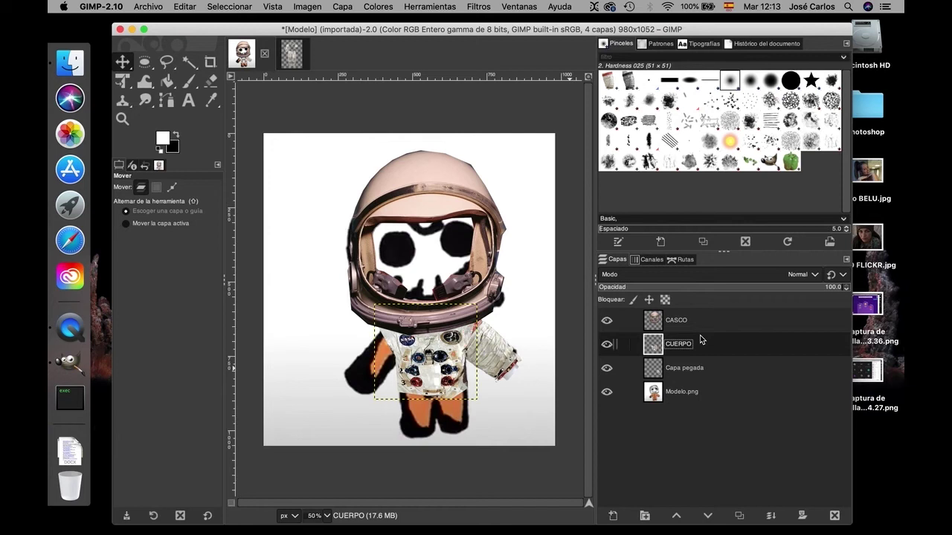
double_click(693, 372)
text(BRAZO 1)
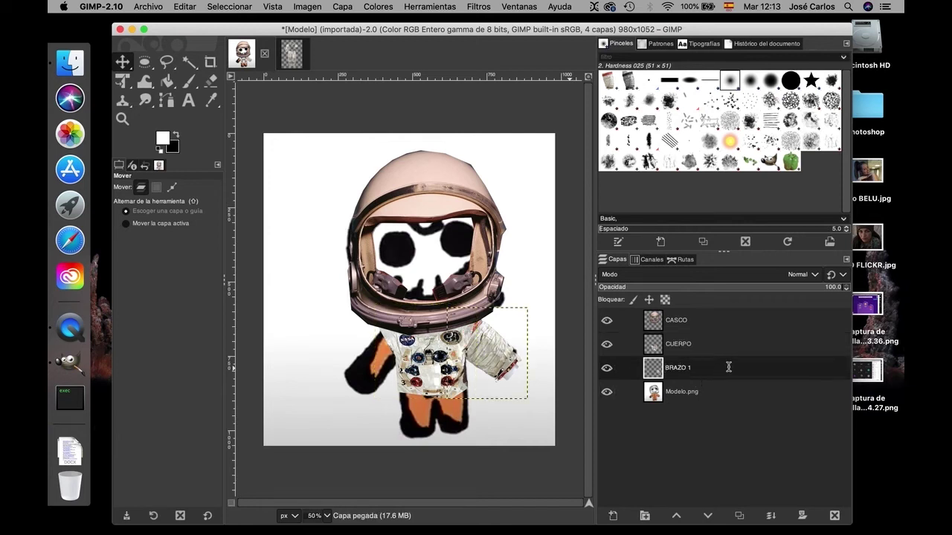
key(Return)
double_click(735, 376)
right_click(751, 376)
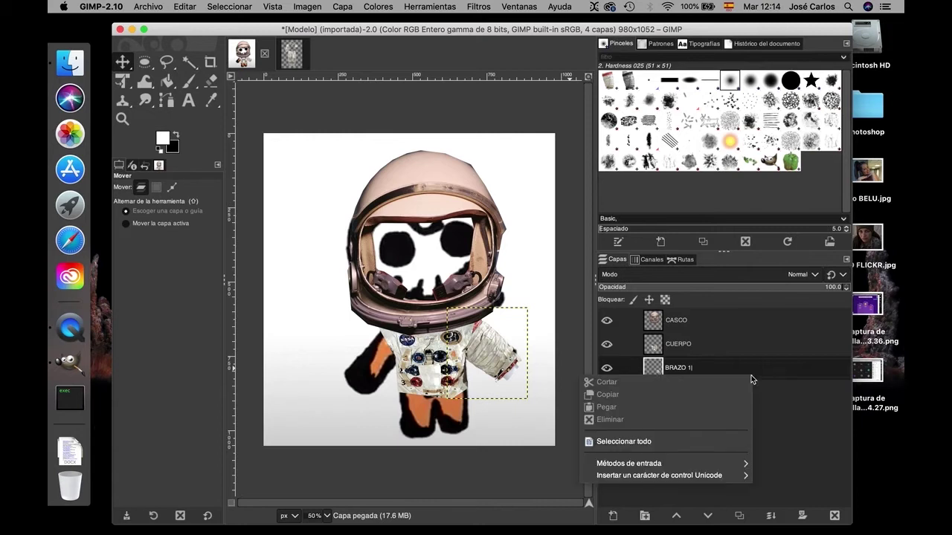
right_click(660, 370)
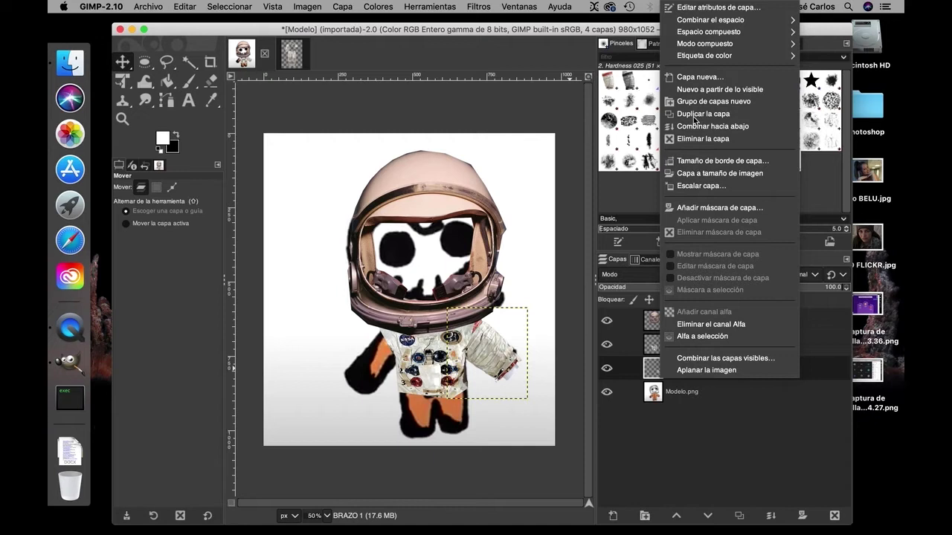
Step: Duplicate BRAZO 1, move the copy to the left arm and flip it horizontally
click(694, 113)
mouse_move(487, 360)
mouse_down()
mouse_move(380, 367)
mouse_move(354, 358)
mouse_up()
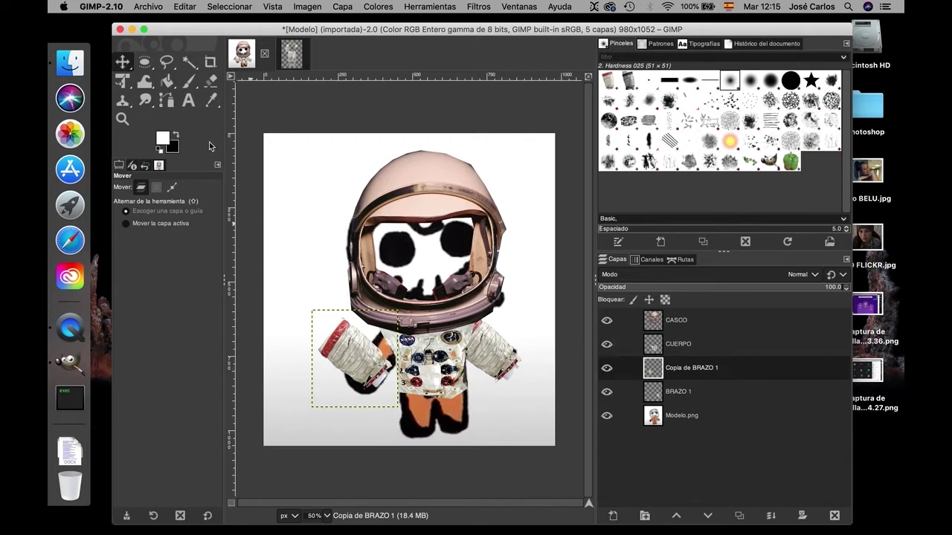
click(131, 87)
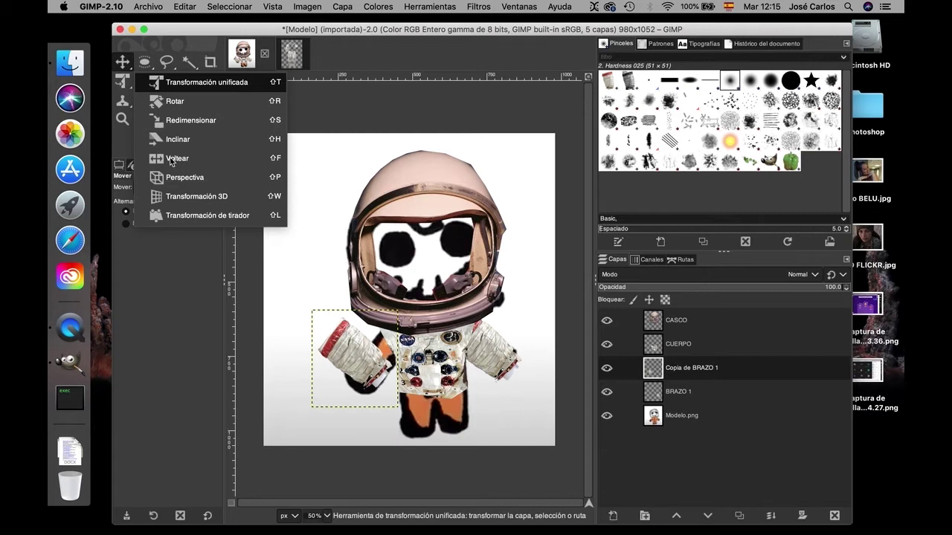
click(130, 86)
click(130, 86)
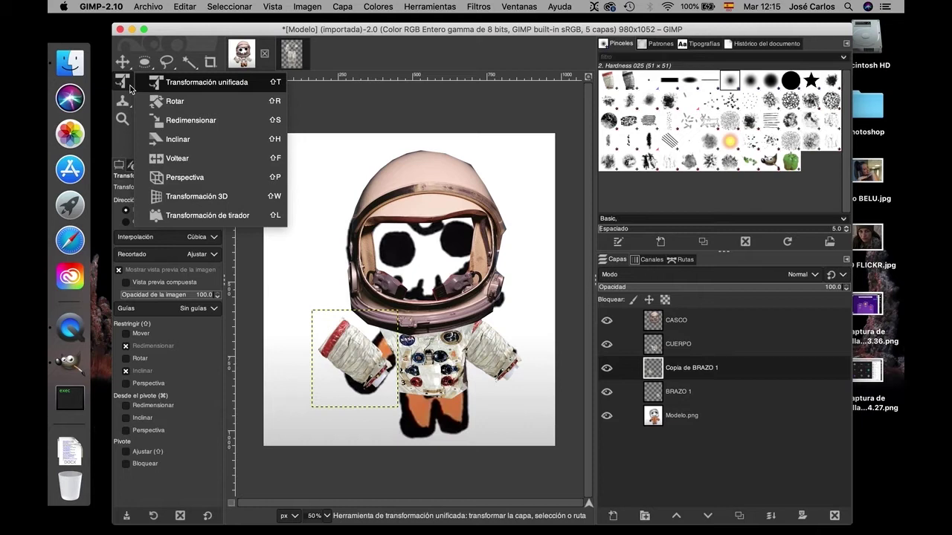
click(176, 158)
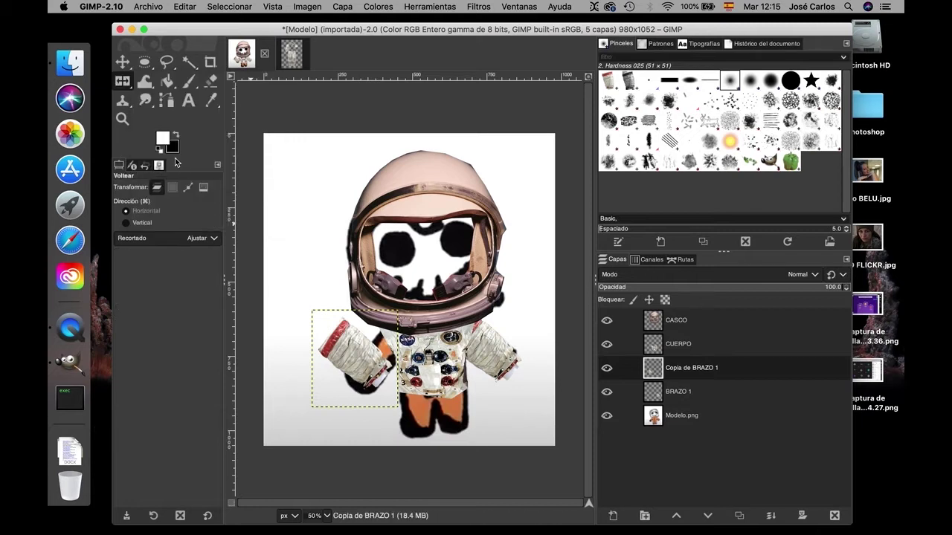
click(322, 369)
key(shift+t)
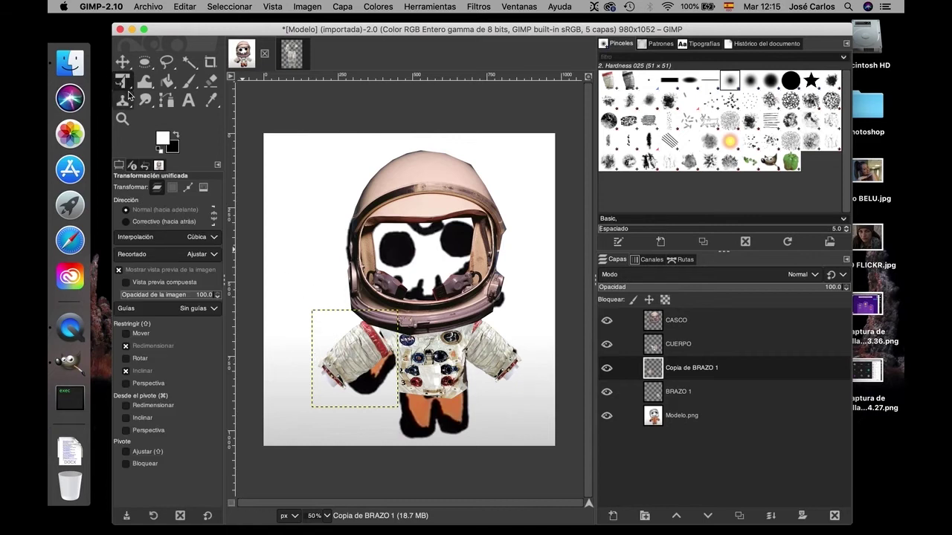
Step: Rotate the mirrored arm about 12° counterclockwise, then nudge, skew and slightly enlarge it
click(324, 341)
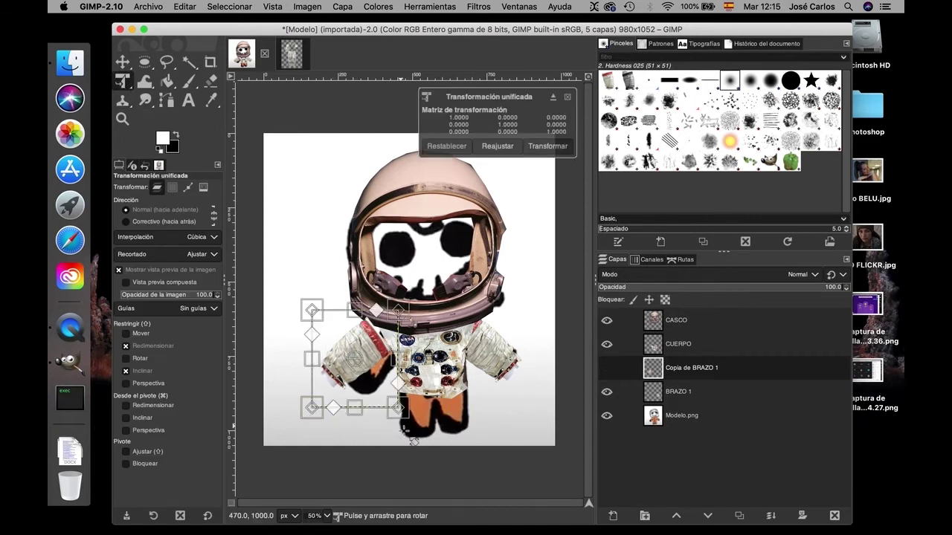
drag(408, 431, 419, 419)
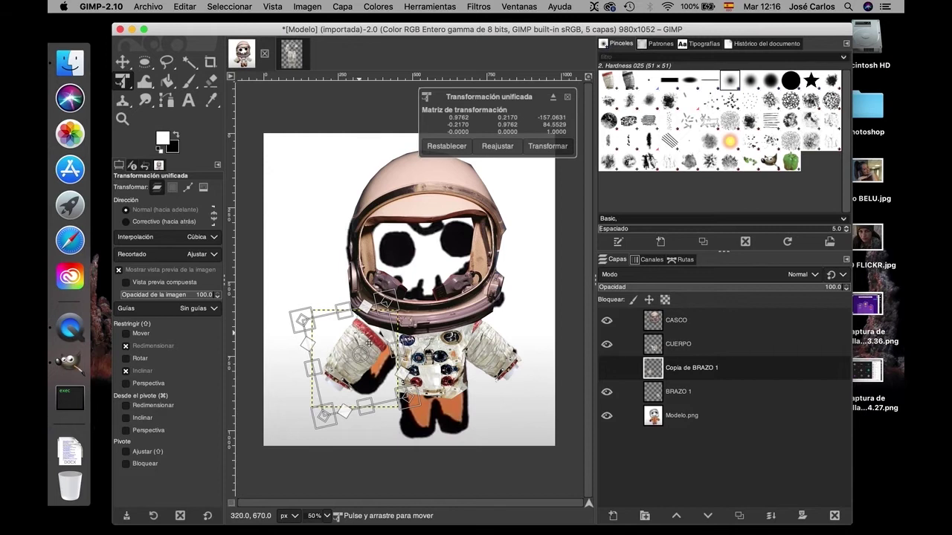
mouse_move(372, 344)
mouse_down()
mouse_move(383, 364)
mouse_move(377, 340)
mouse_up()
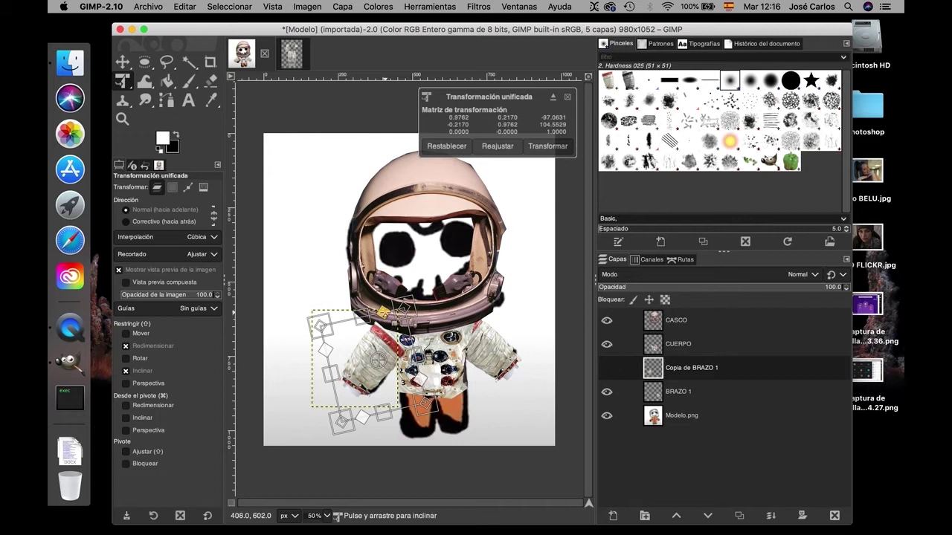
drag(384, 315, 387, 311)
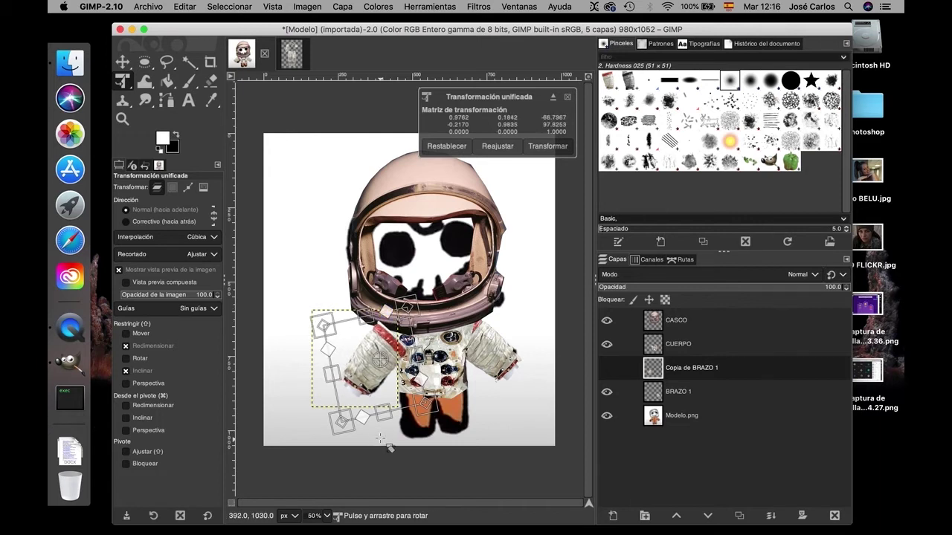
drag(398, 430, 401, 435)
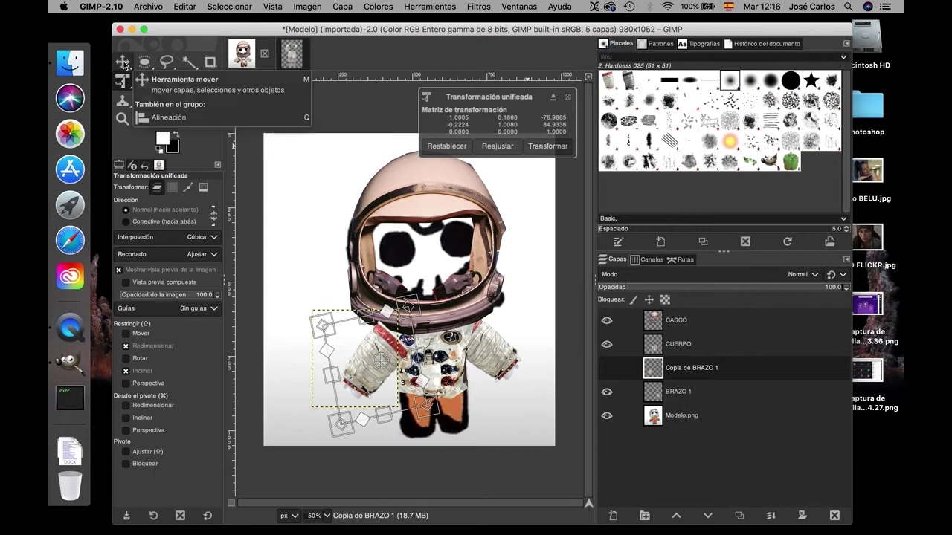
click(718, 347)
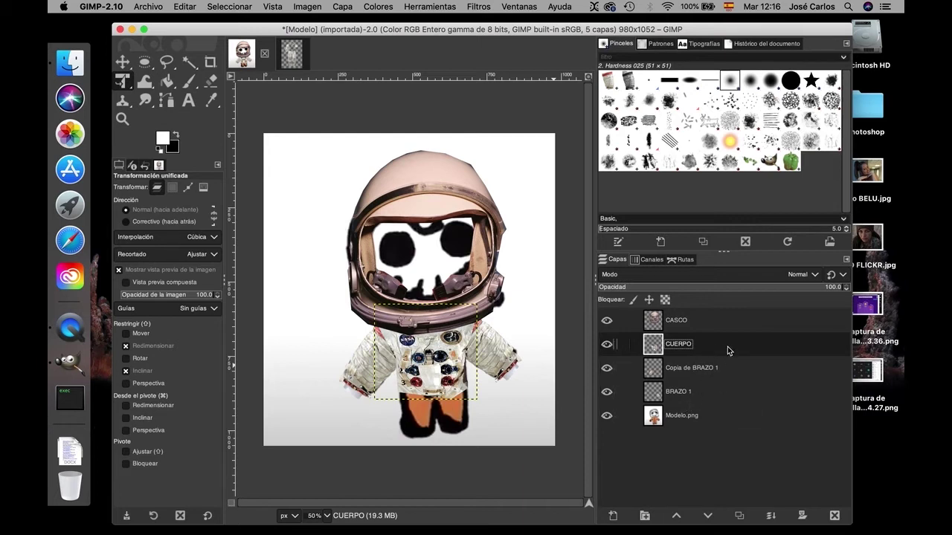
Step: Merge CUERPO down into the arm copy and check the result
right_click(728, 351)
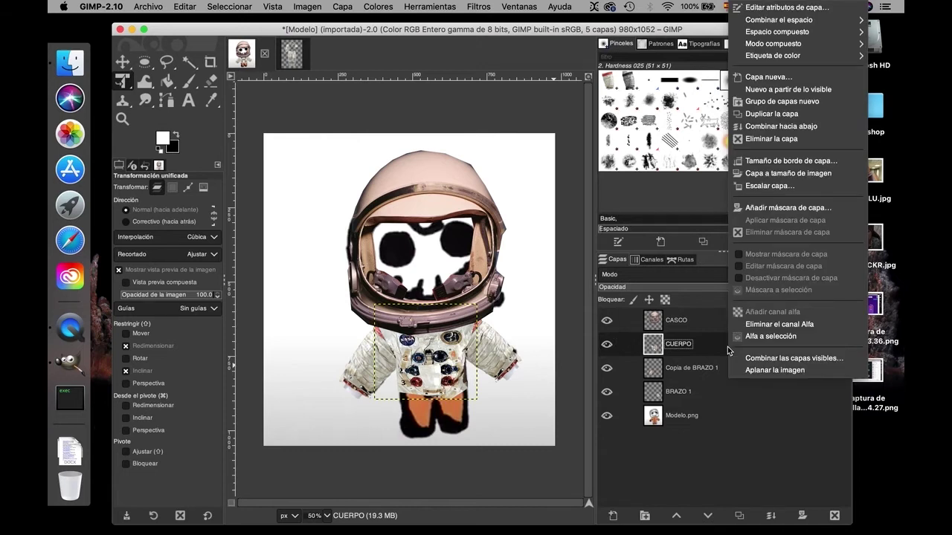
click(759, 128)
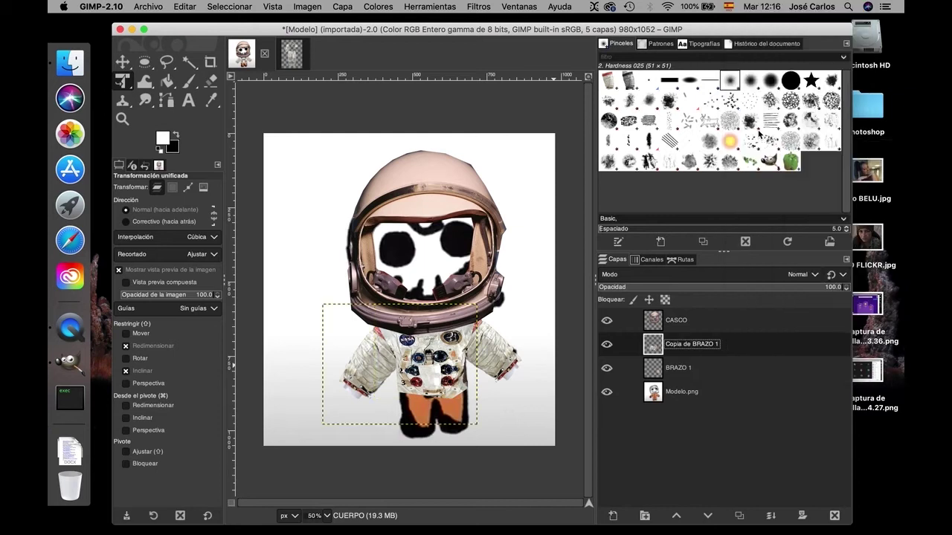
click(607, 345)
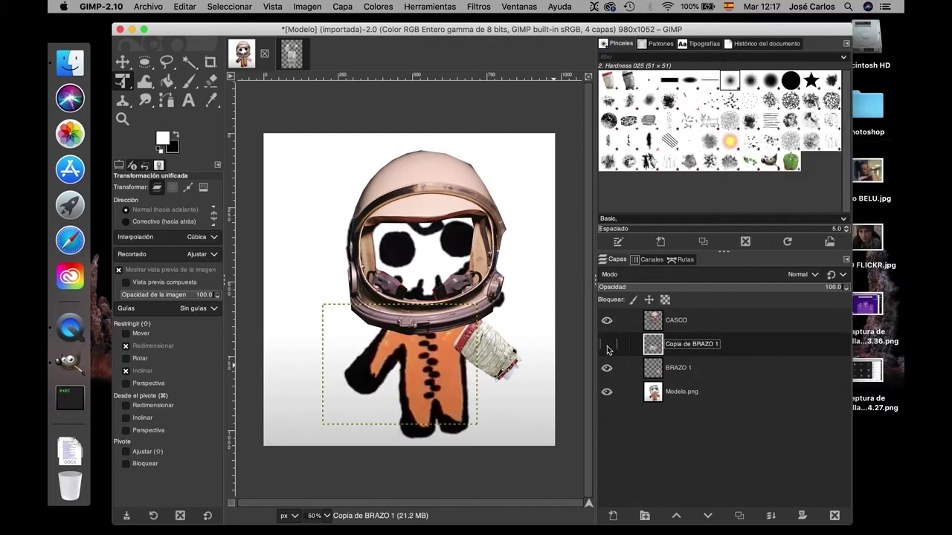
click(606, 346)
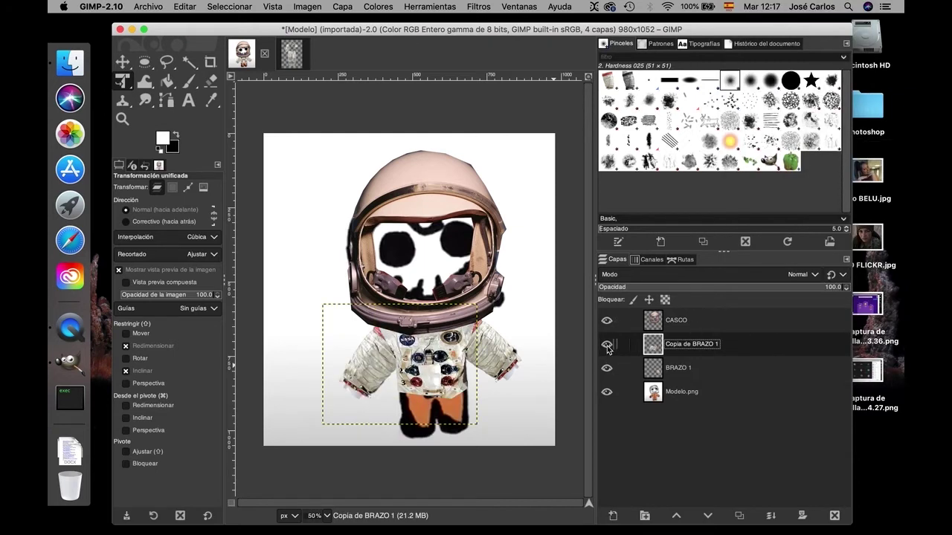
Step: Merge the arm copy down into BRAZO 1 and rename the merged layer CUERPO
right_click(711, 351)
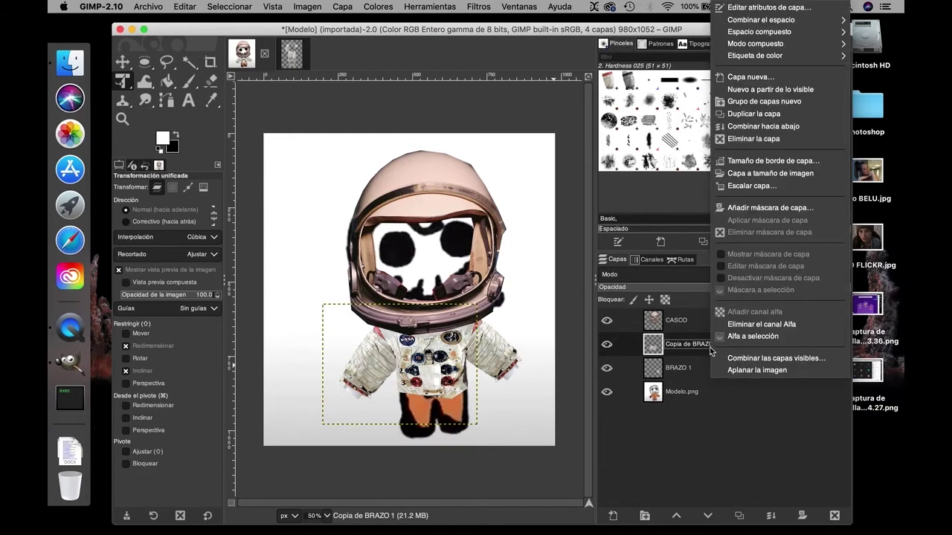
click(742, 127)
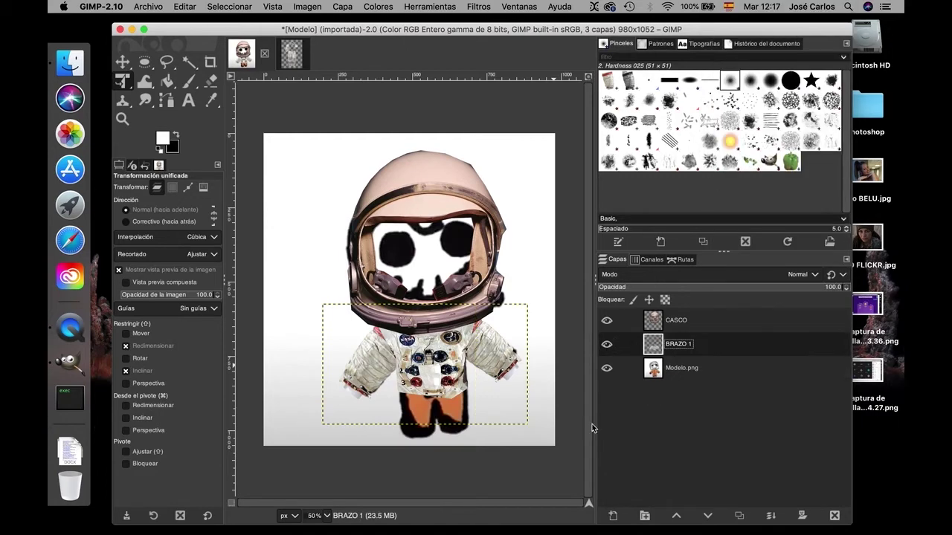
click(607, 344)
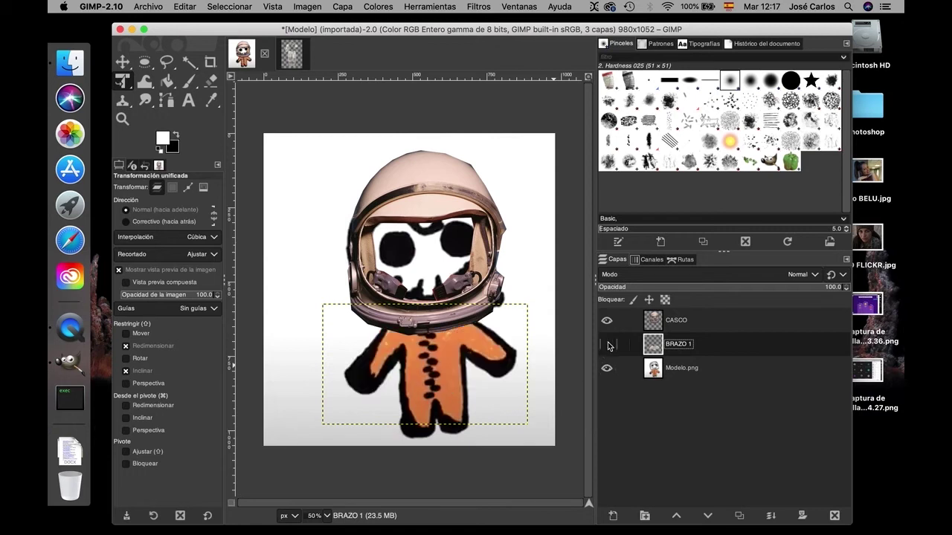
click(607, 345)
click(607, 344)
text(CUERPO)
key(Return)
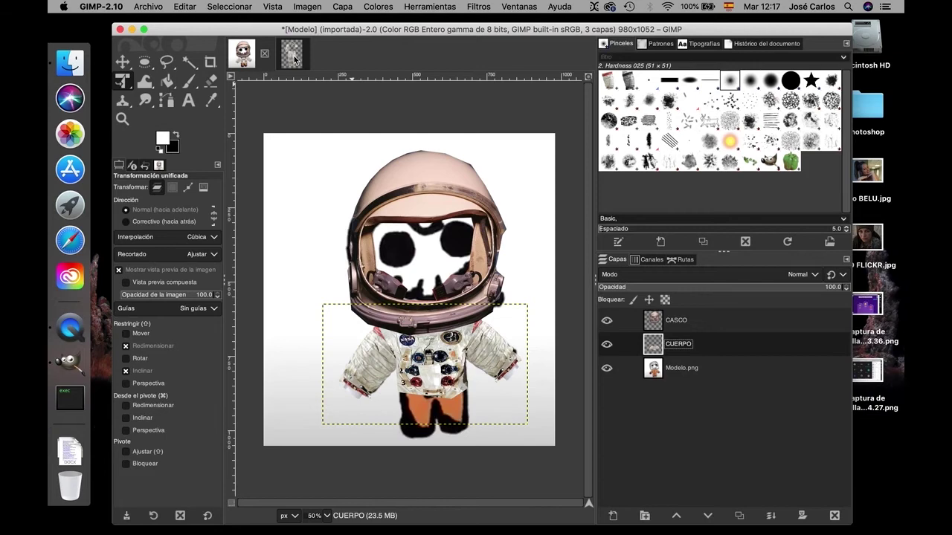
click(294, 58)
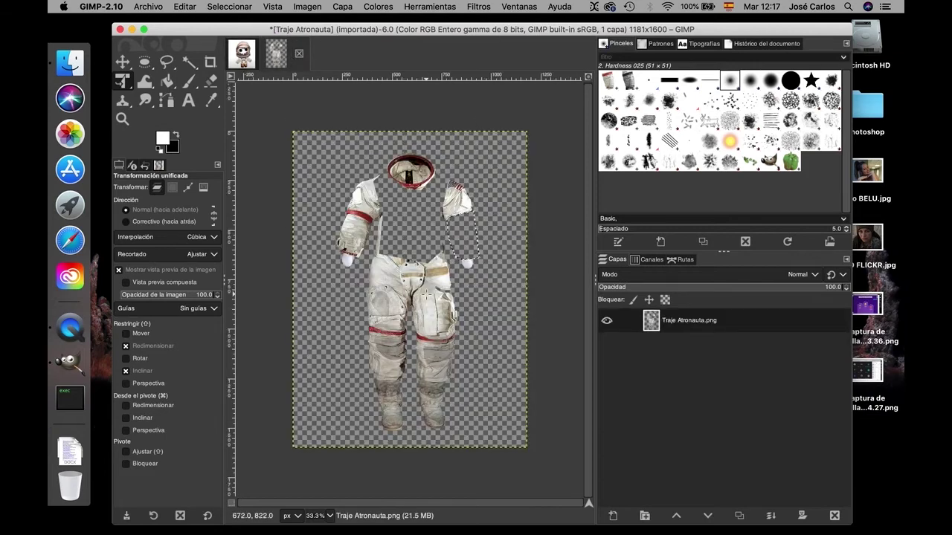
Step: Lasso the lower leg and boot in the spacesuit photo and cut it out
click(166, 63)
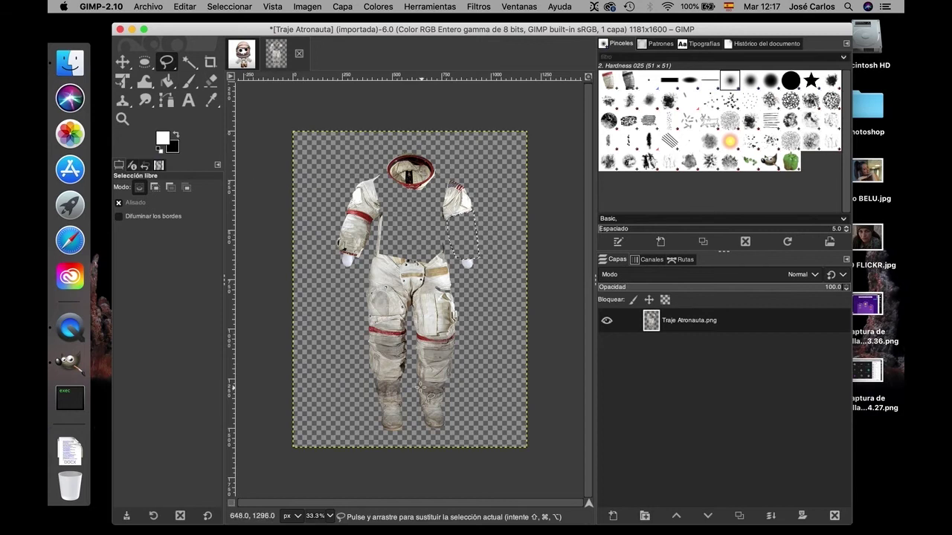
click(418, 382)
click(445, 382)
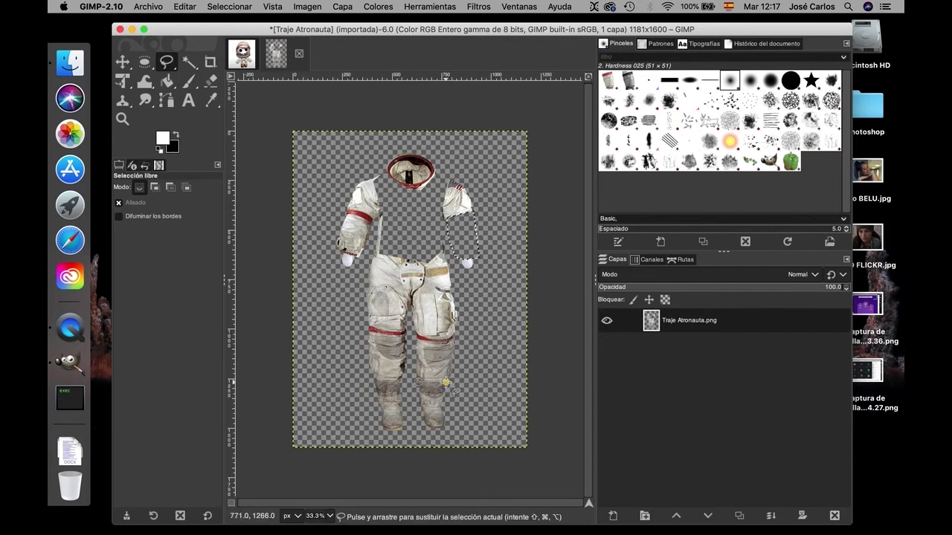
click(461, 431)
click(423, 437)
click(418, 383)
key(Return)
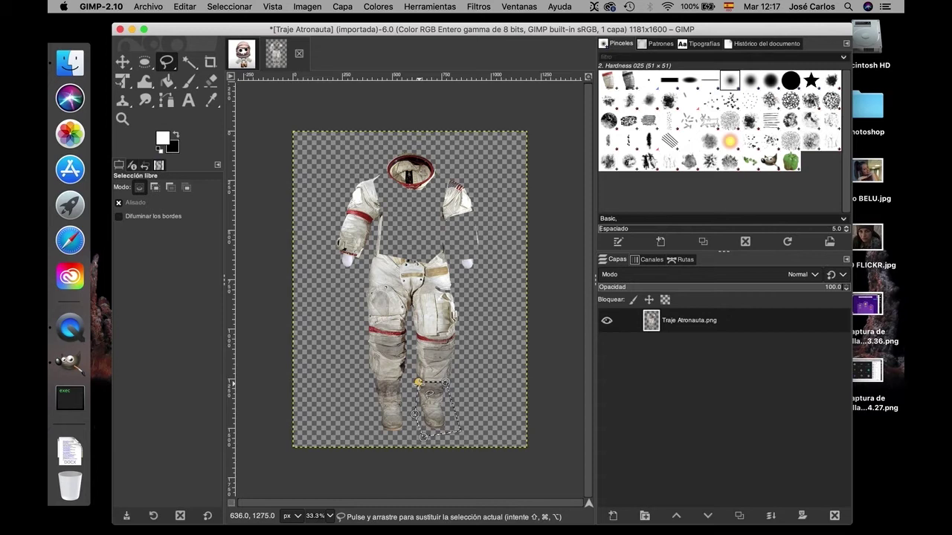
key(super+x)
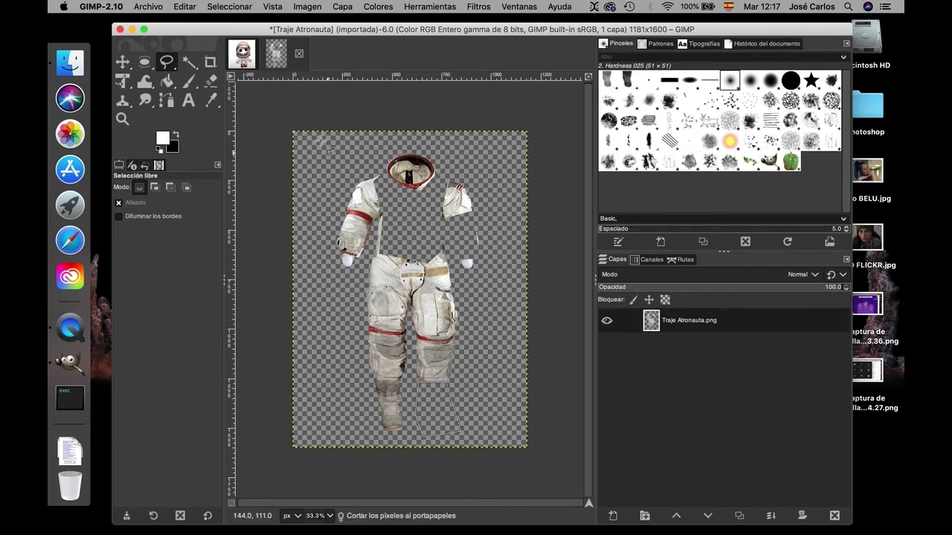
Step: Paste the cut leg into the Modelo image as its own new layer
click(241, 59)
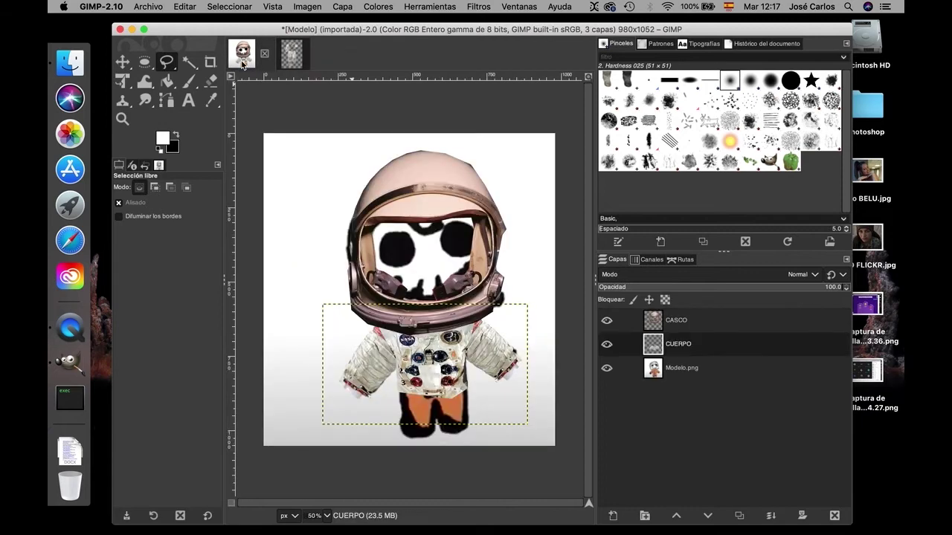
key(super)
click(185, 6)
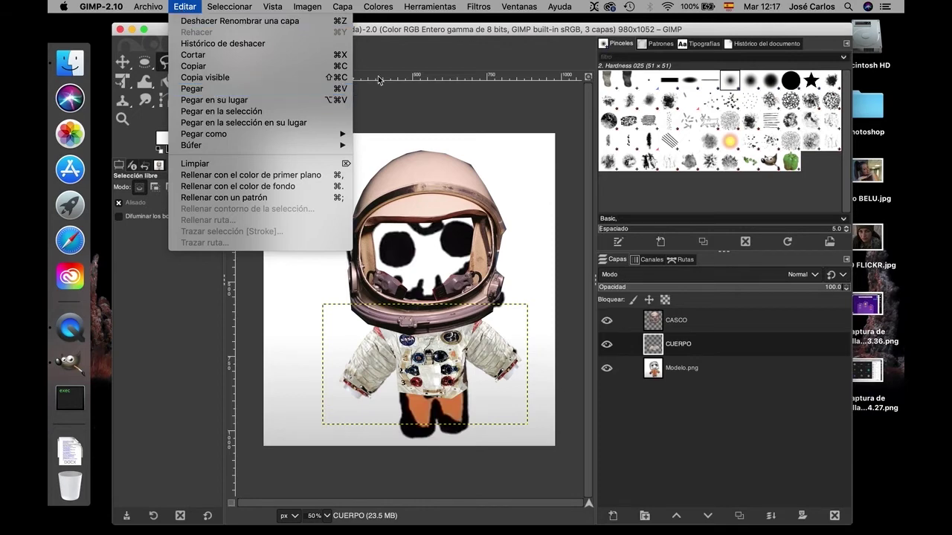
click(393, 60)
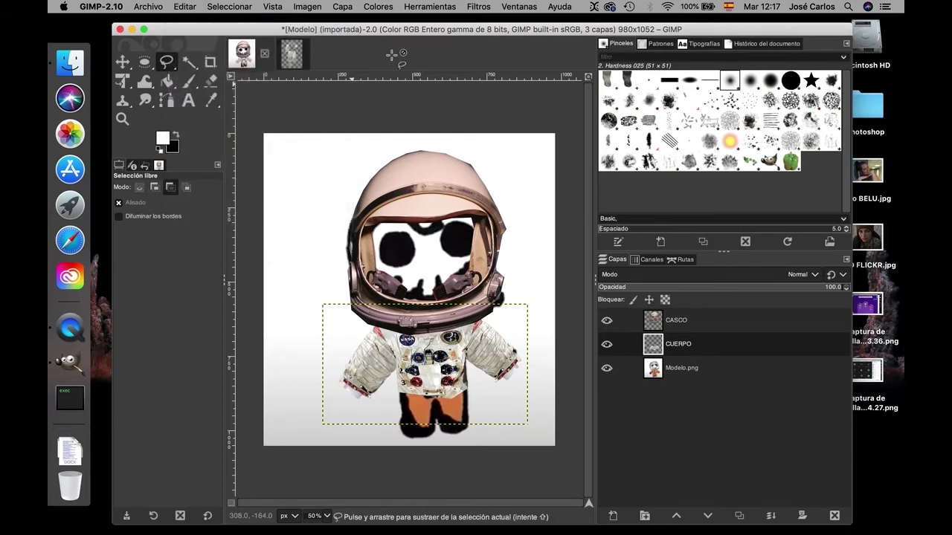
key(ctrl+alt+v)
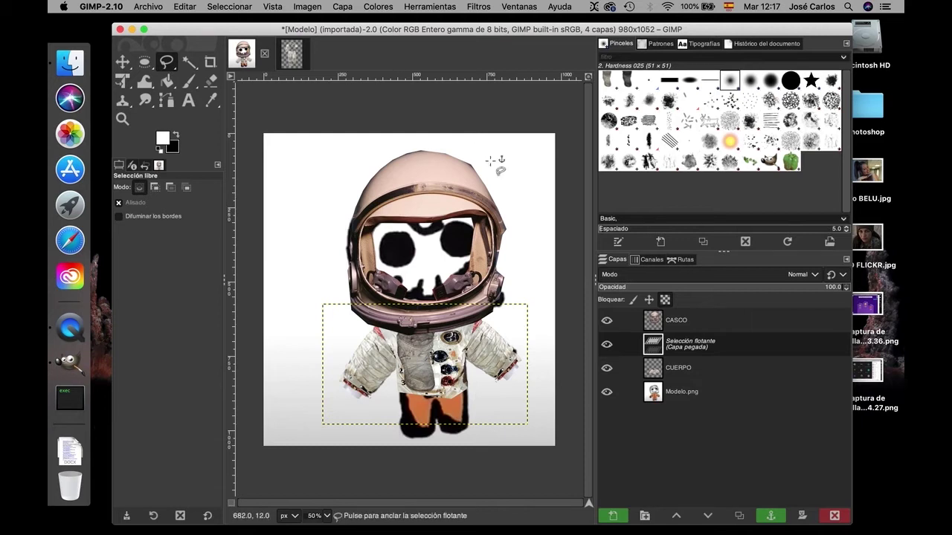
right_click(759, 347)
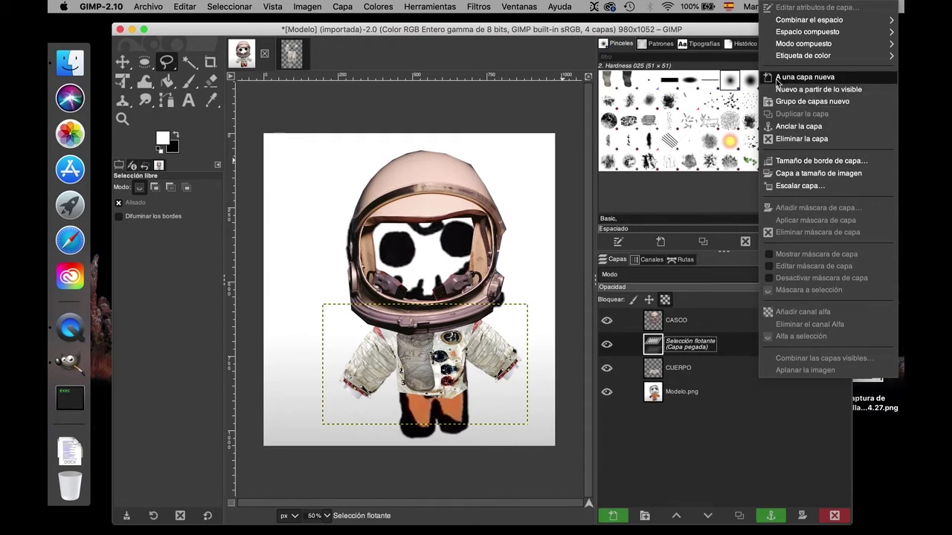
click(774, 77)
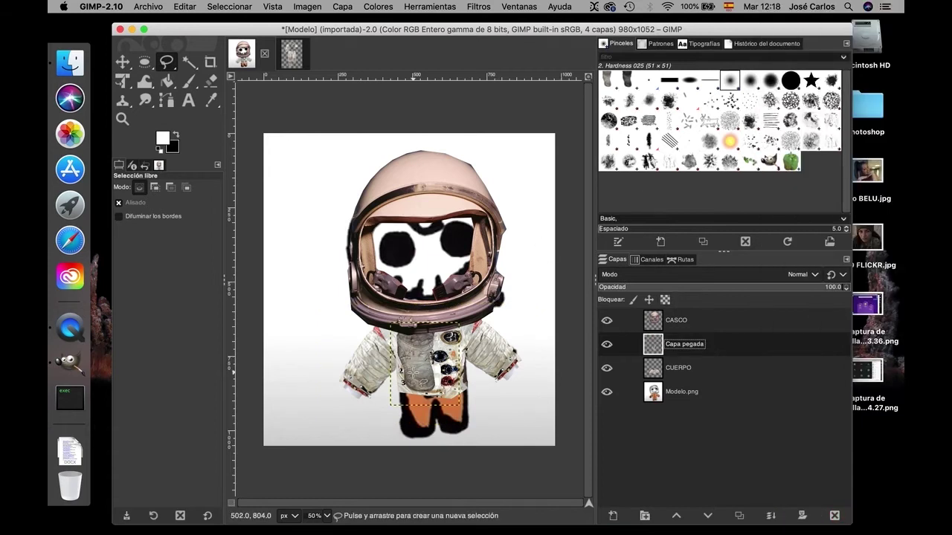
Step: Move the leg down below the chest and put CUERPO above the pasted leg layer
click(121, 63)
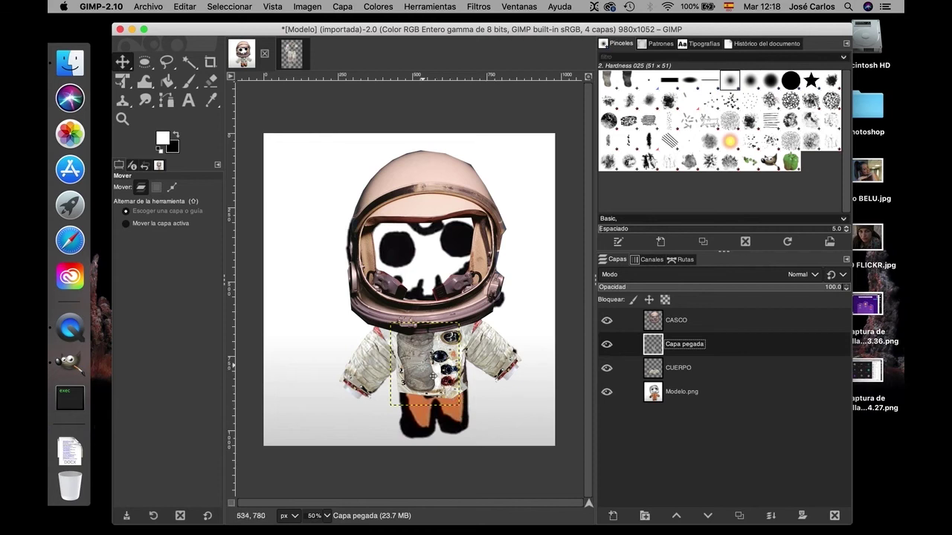
drag(421, 357, 453, 407)
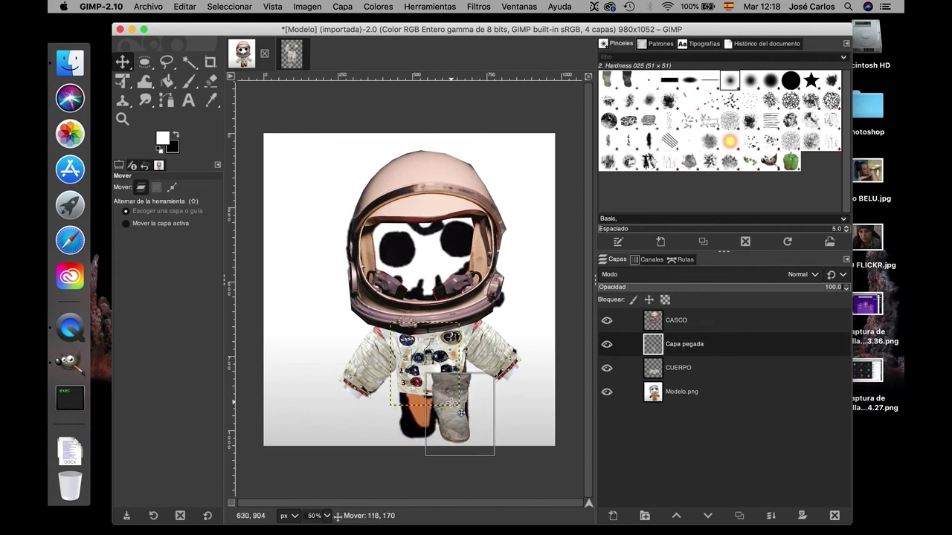
drag(458, 411, 461, 410)
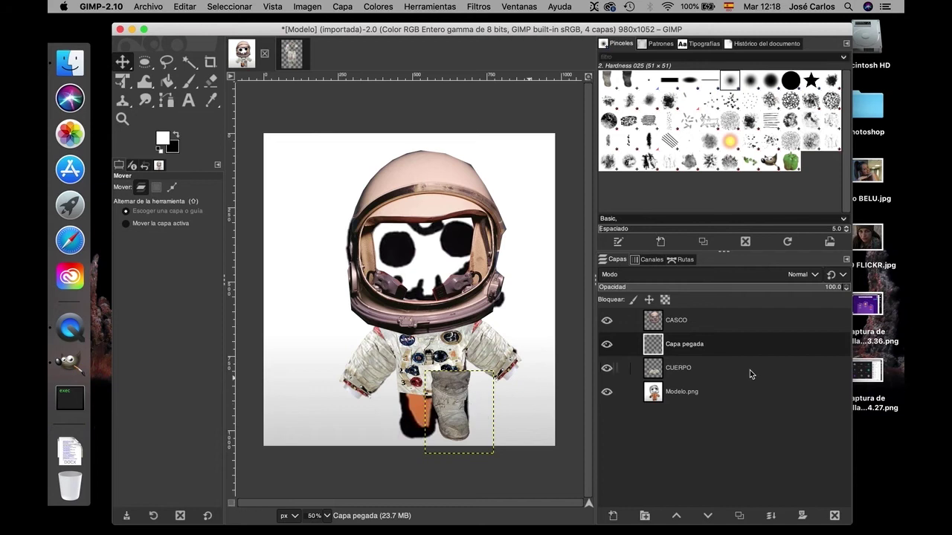
drag(724, 376, 720, 361)
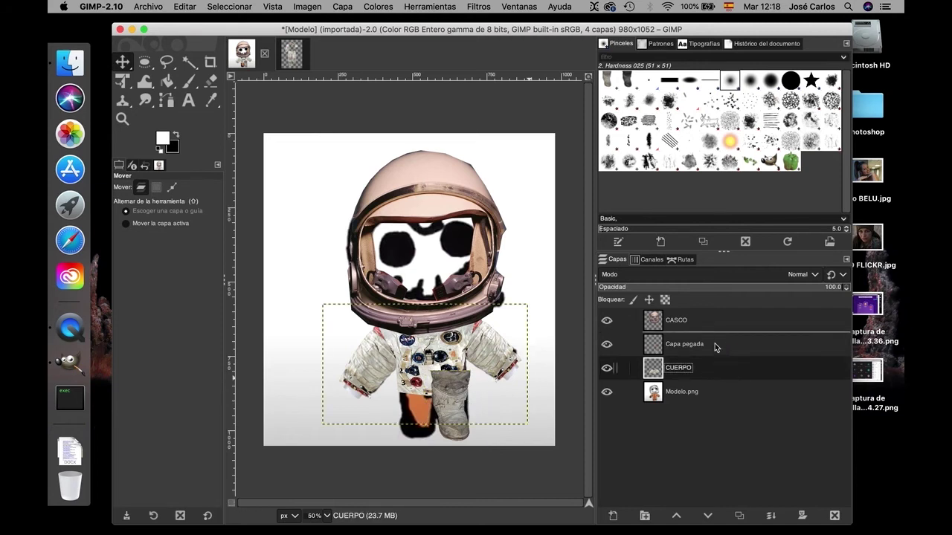
drag(714, 342, 715, 344)
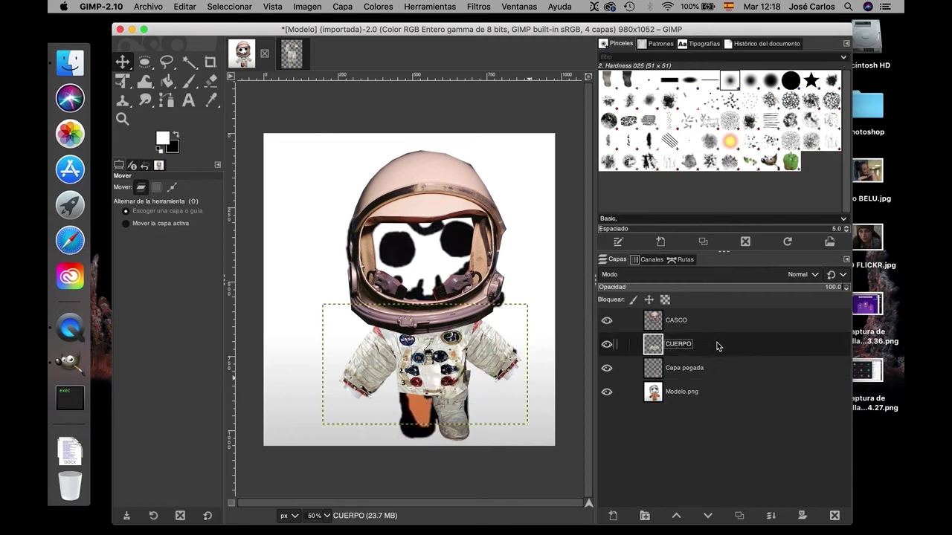
click(720, 367)
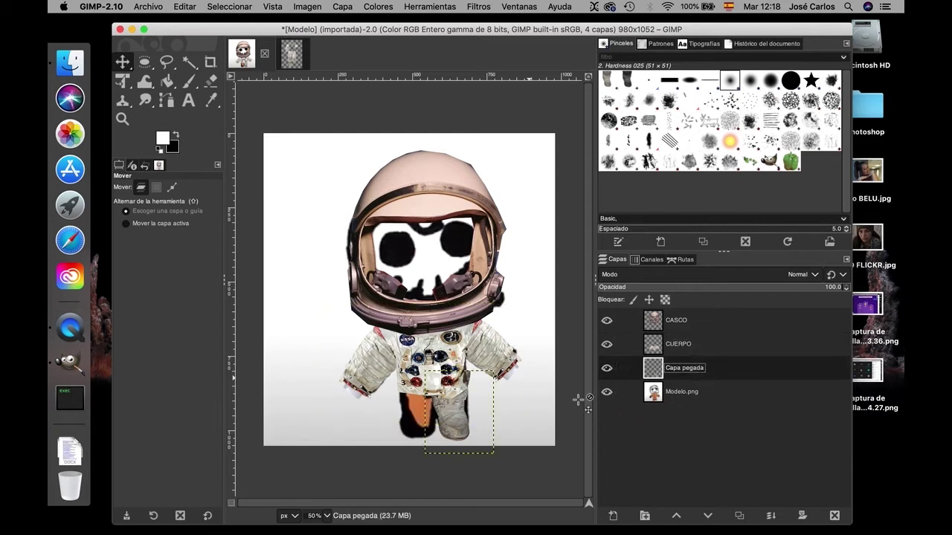
Step: Scale the pasted leg up to about 1.07 with Unified Transform
click(131, 86)
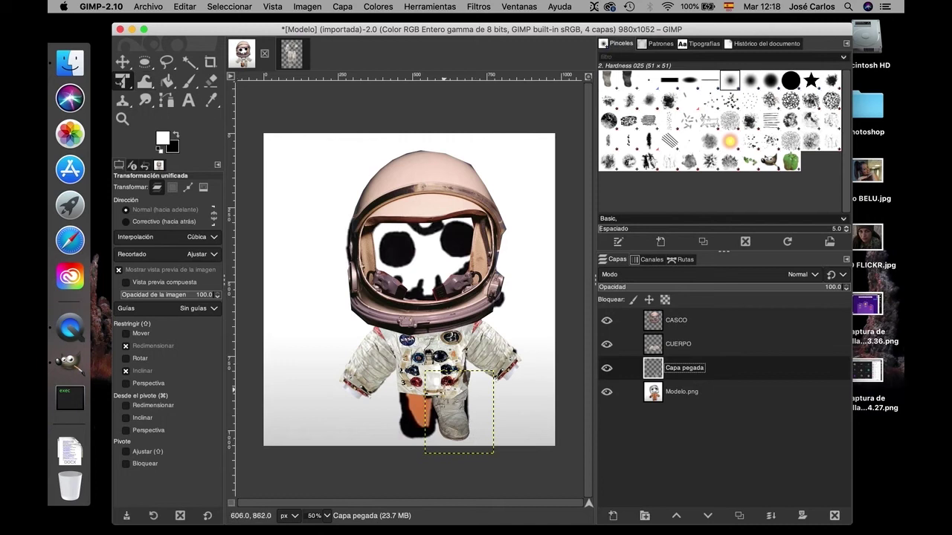
click(454, 400)
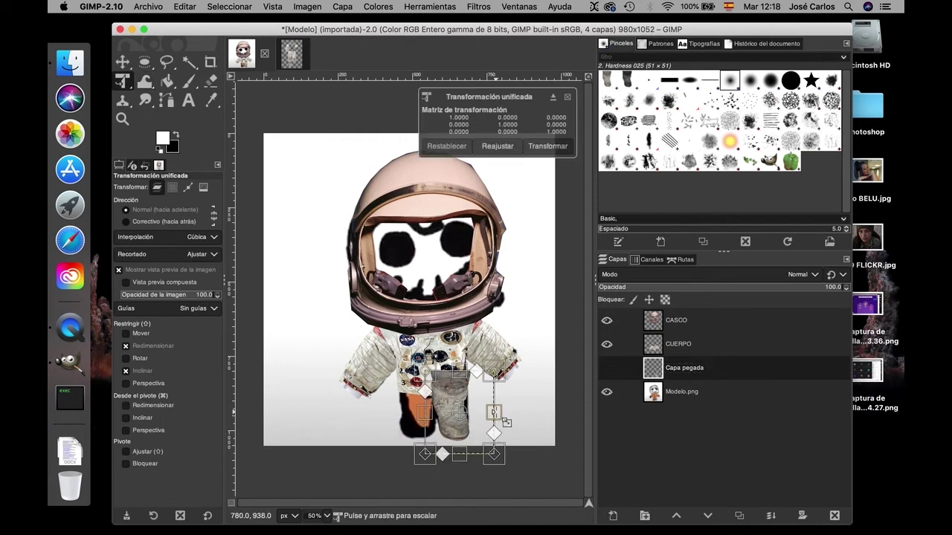
drag(505, 422, 510, 424)
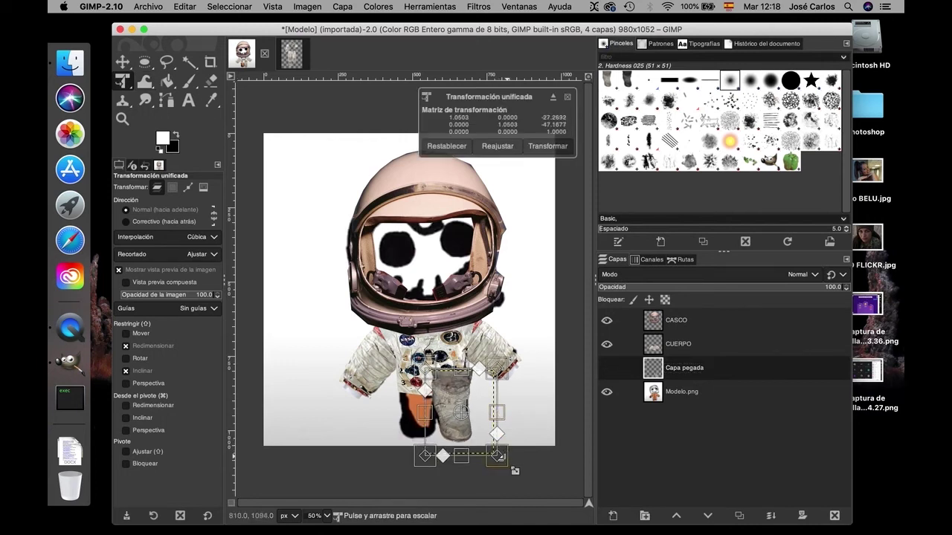
drag(514, 467, 516, 469)
drag(439, 470, 433, 473)
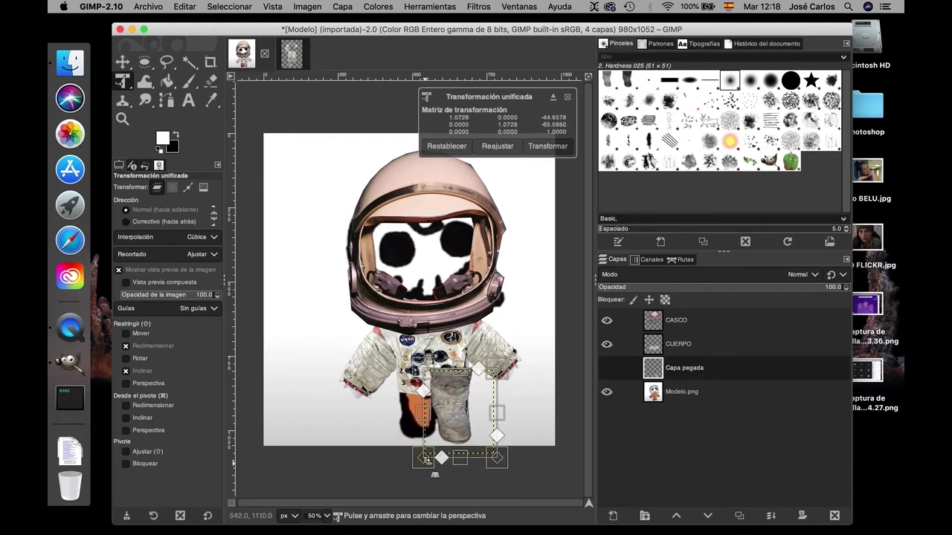
click(123, 62)
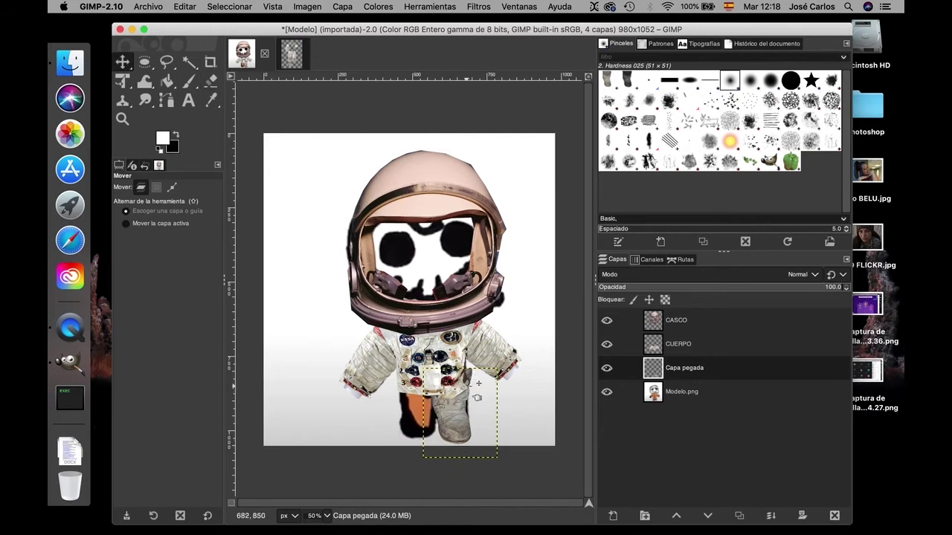
click(212, 79)
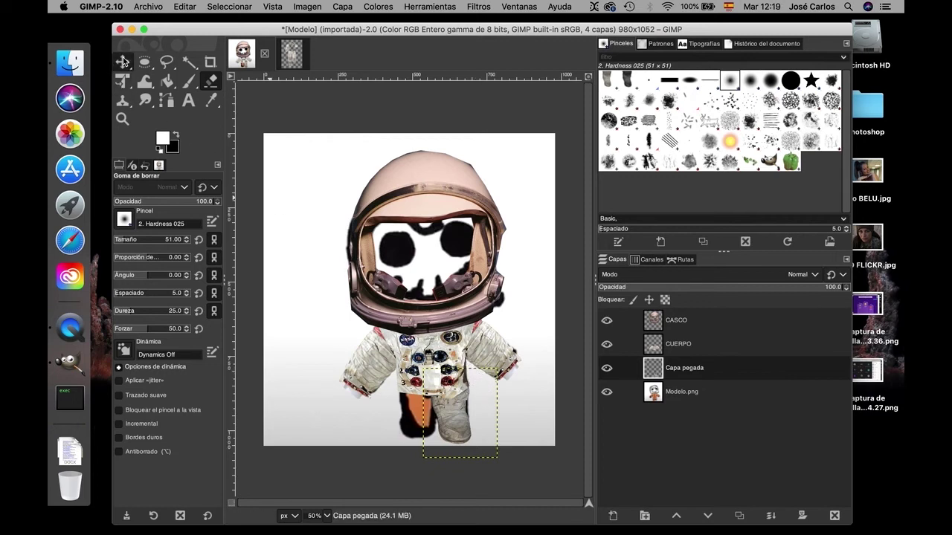
Step: Rename the pasted leg layer to pierna
key(shift+f)
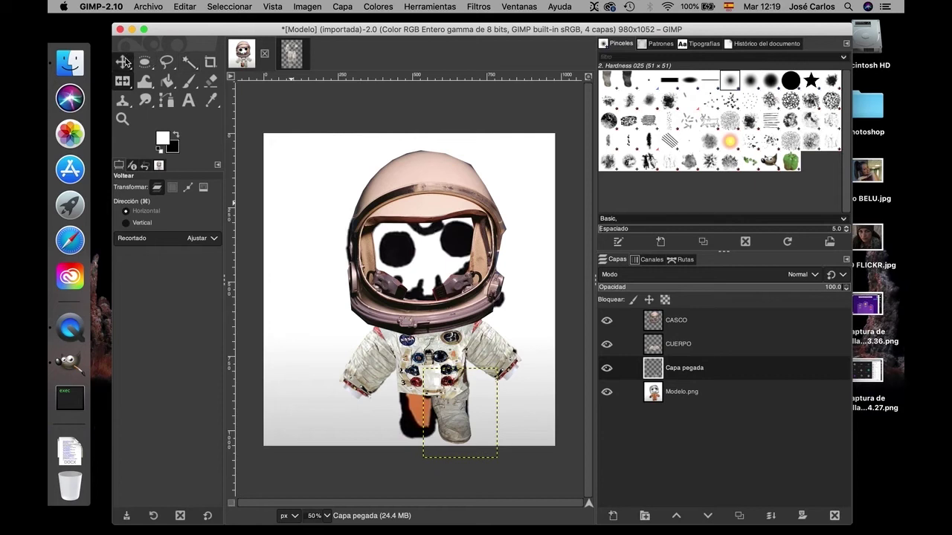
click(123, 62)
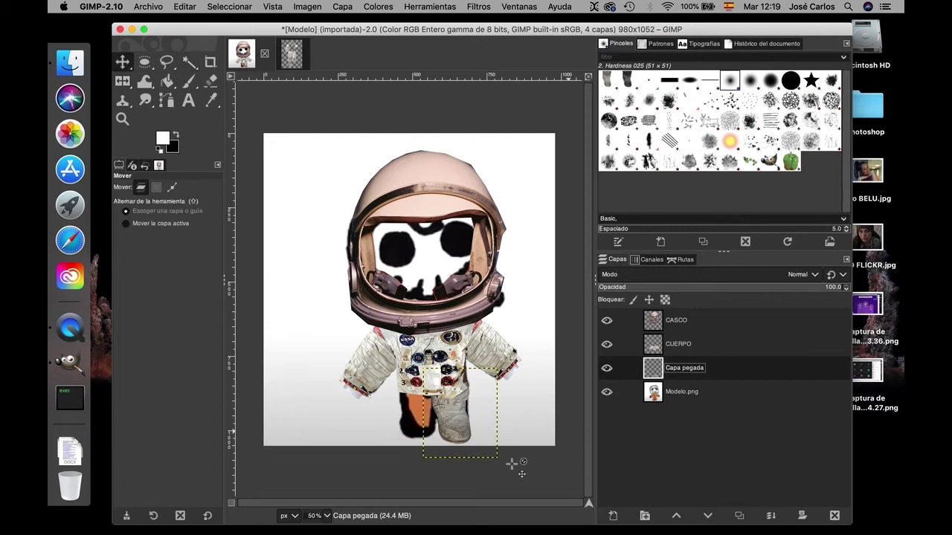
double_click(696, 369)
text(pierna)
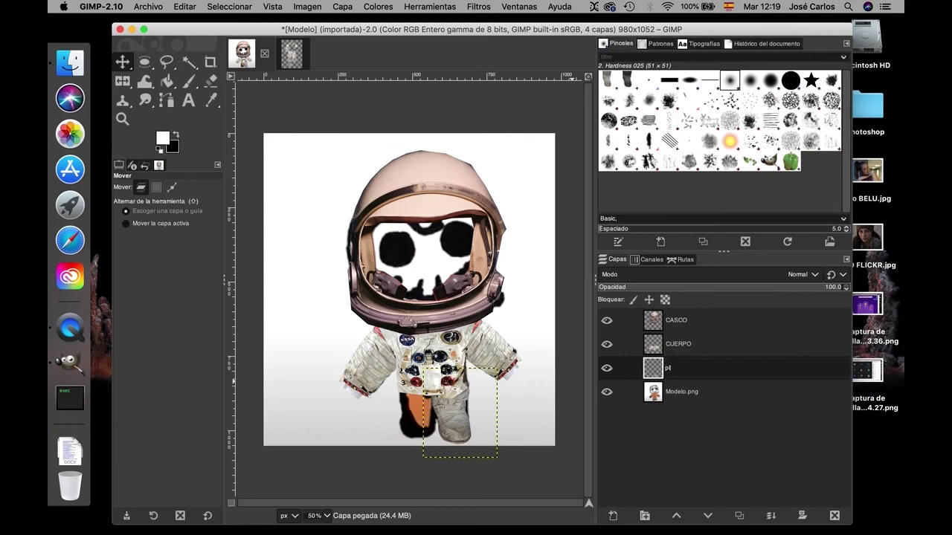
key(Return)
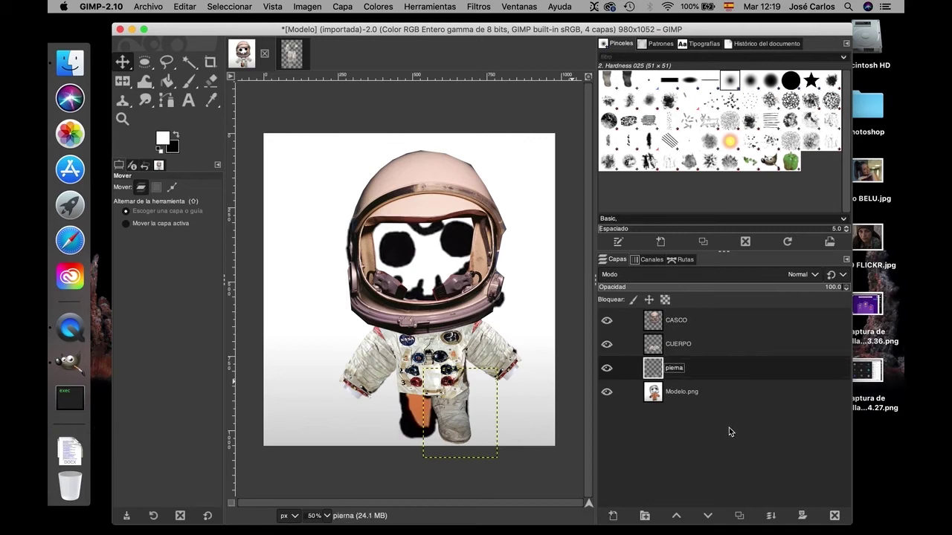
Step: Duplicate pierna and slide the copy left as the second leg
right_click(736, 373)
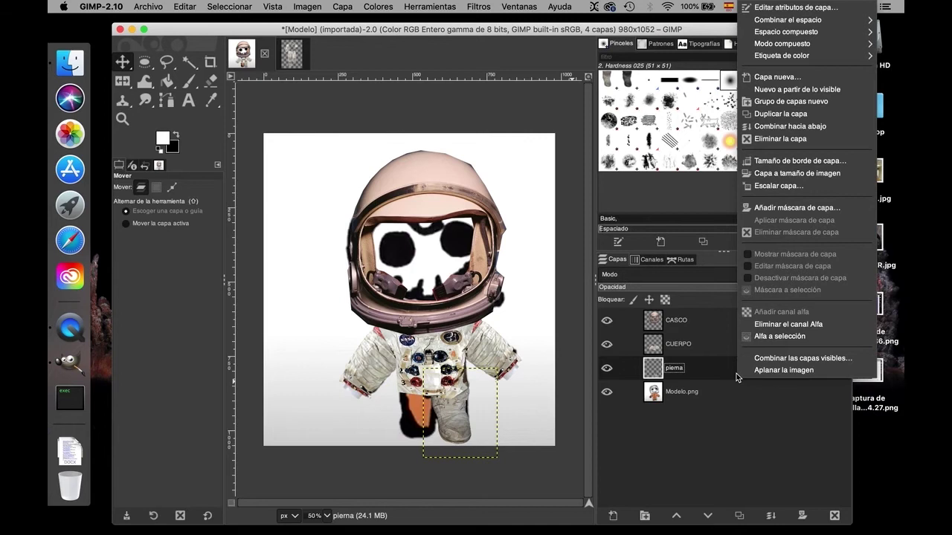
click(758, 115)
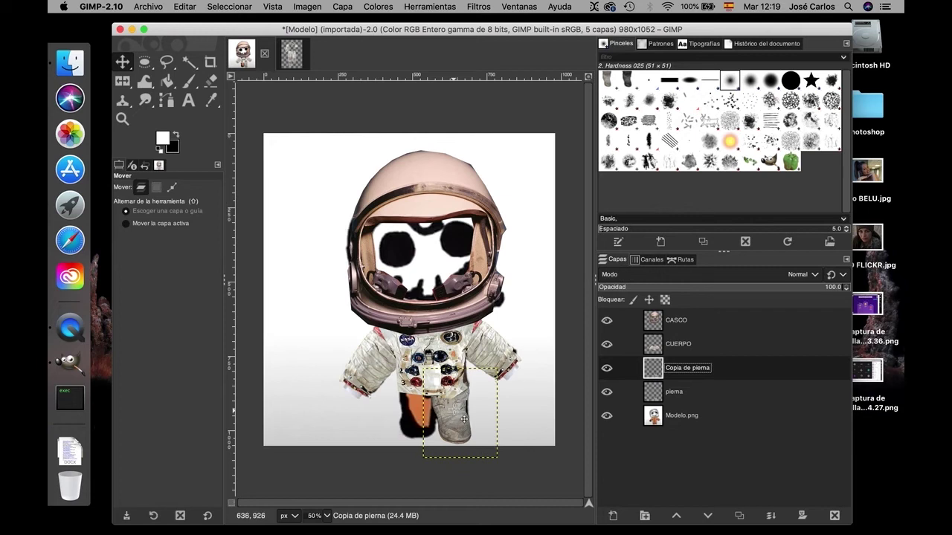
drag(450, 421, 421, 414)
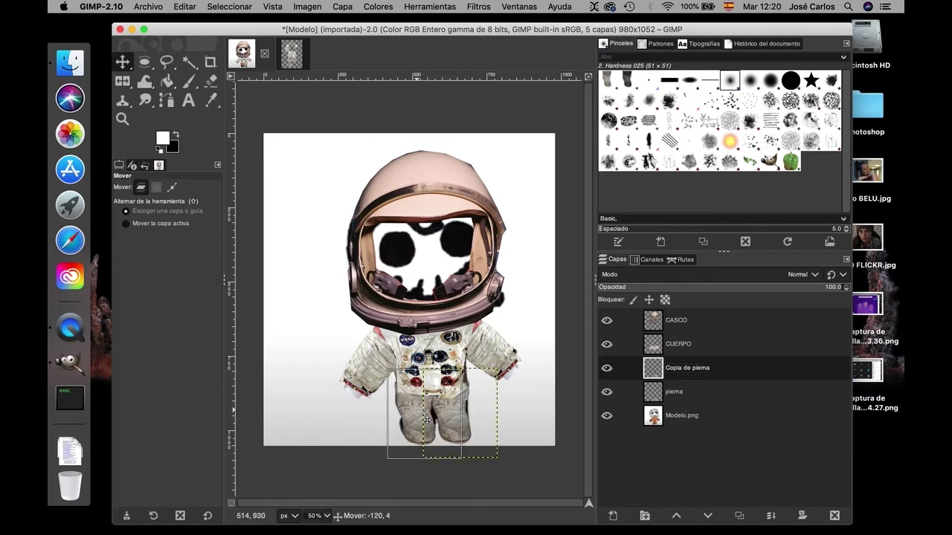
drag(431, 419, 397, 418)
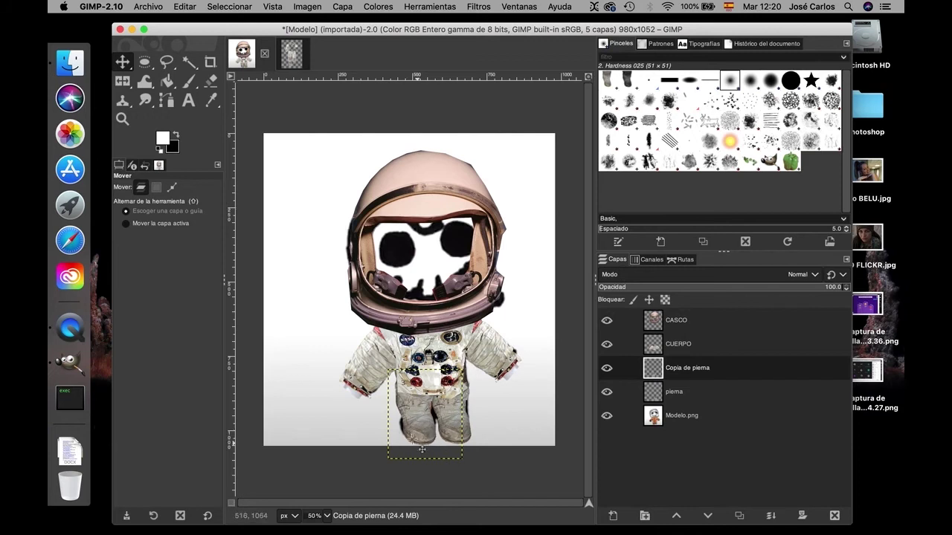
Step: Flip Copia de pierna horizontally and shift it left beside the other boot
right_click(130, 84)
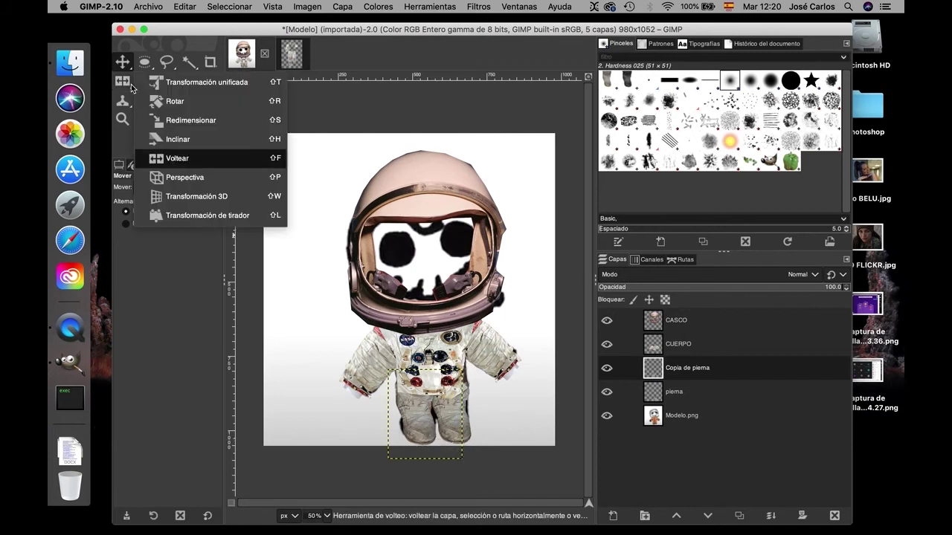
click(180, 173)
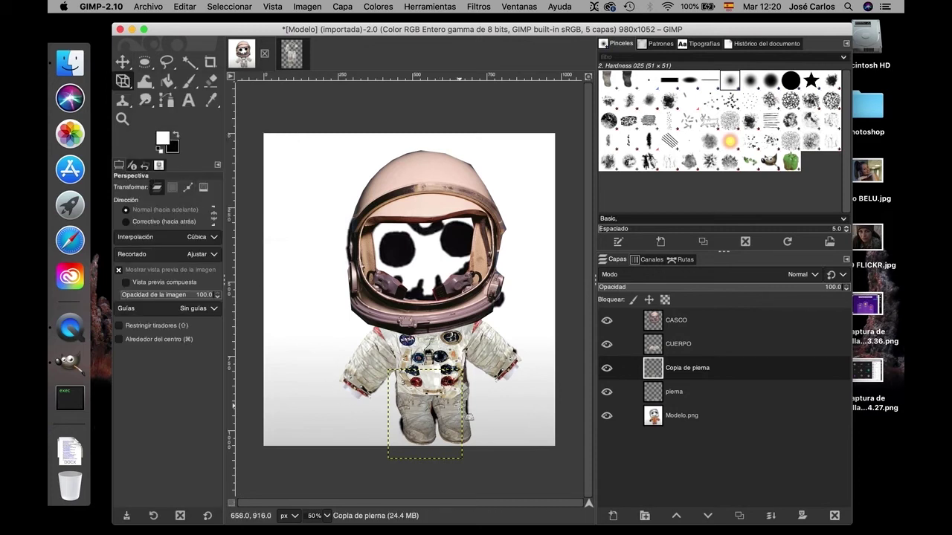
click(468, 417)
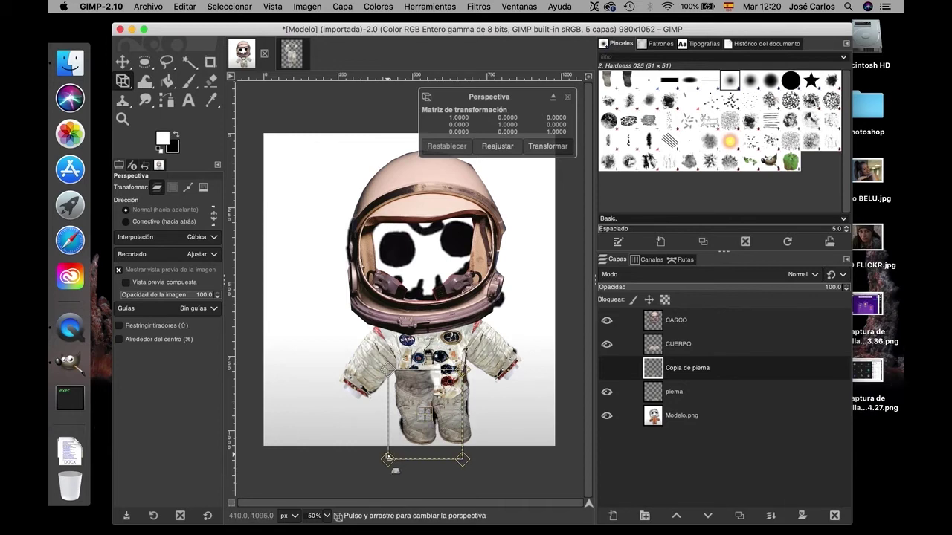
click(124, 84)
click(179, 157)
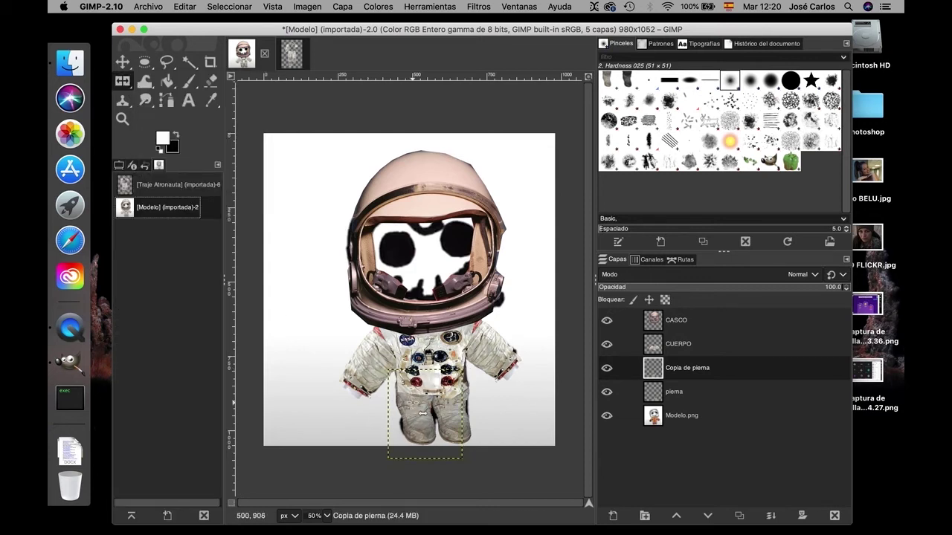
click(423, 413)
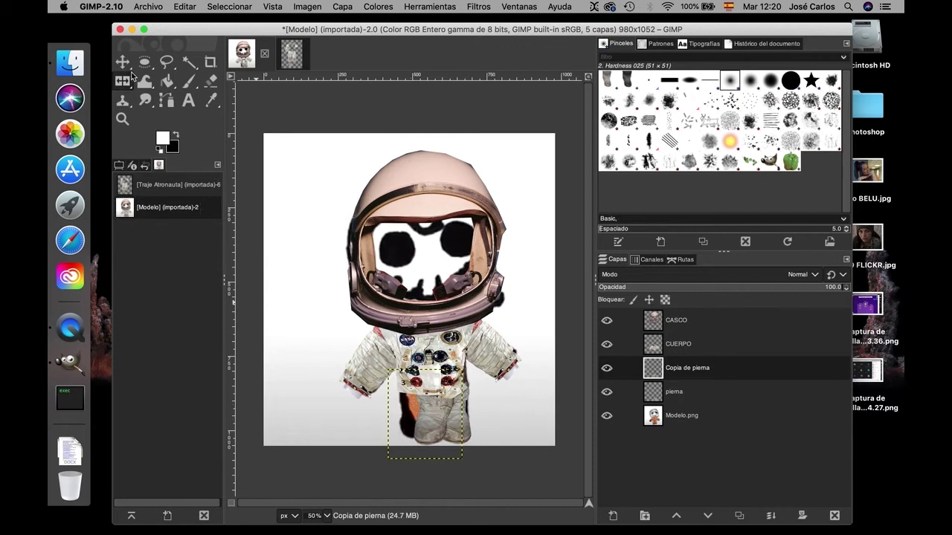
key(m)
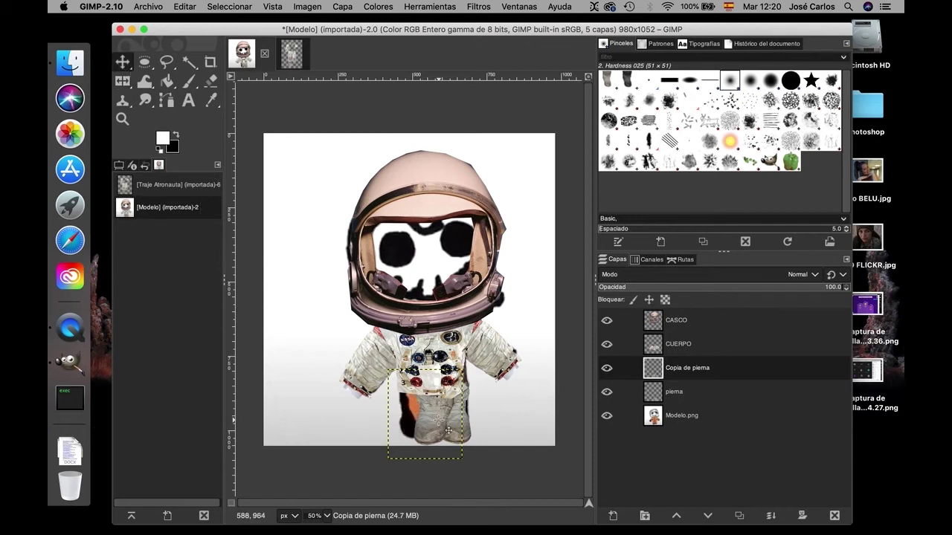
drag(442, 417, 419, 422)
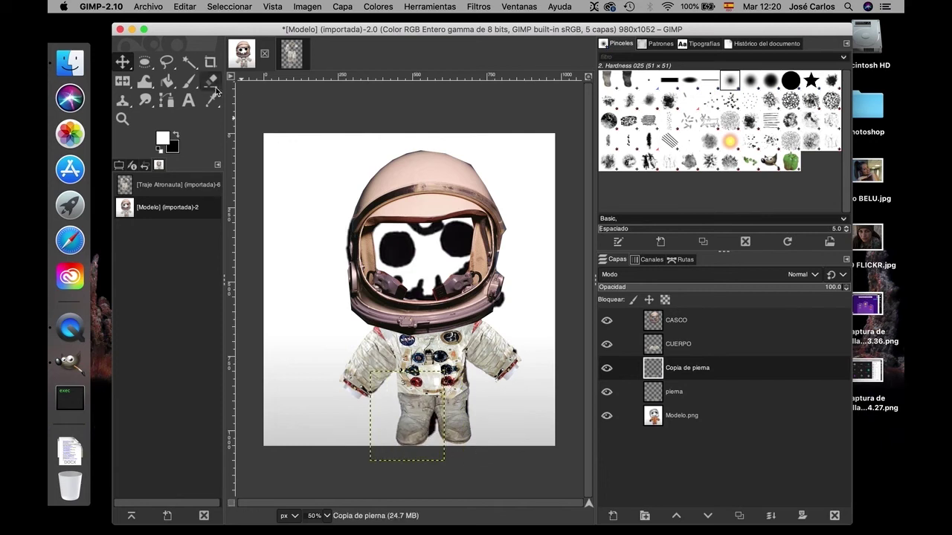
click(719, 350)
Step: Merge CUERPO and Copia de pierna down into the pierna layer
right_click(719, 351)
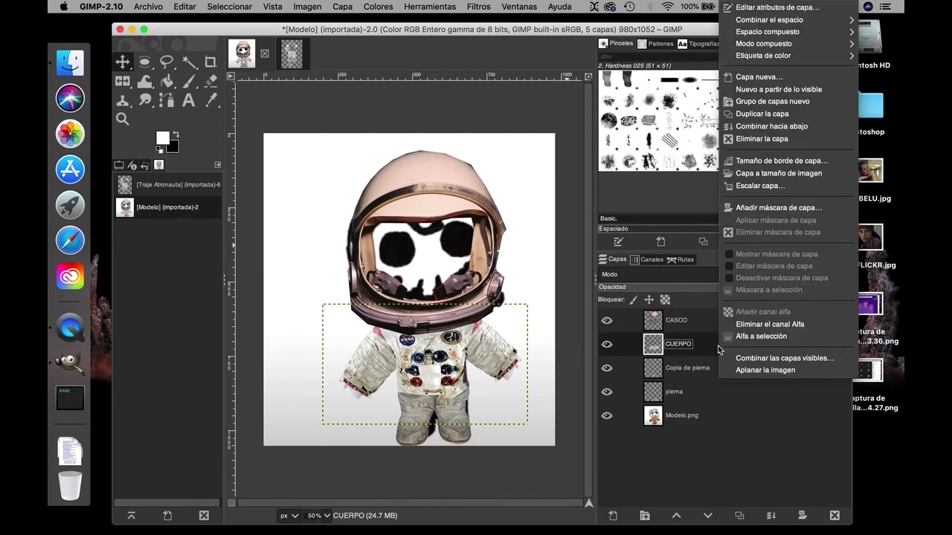
click(752, 133)
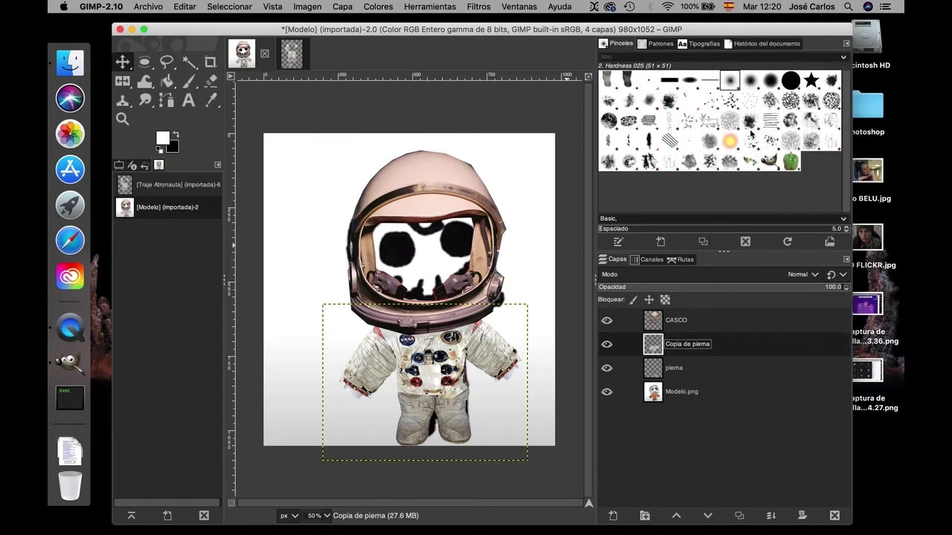
right_click(735, 348)
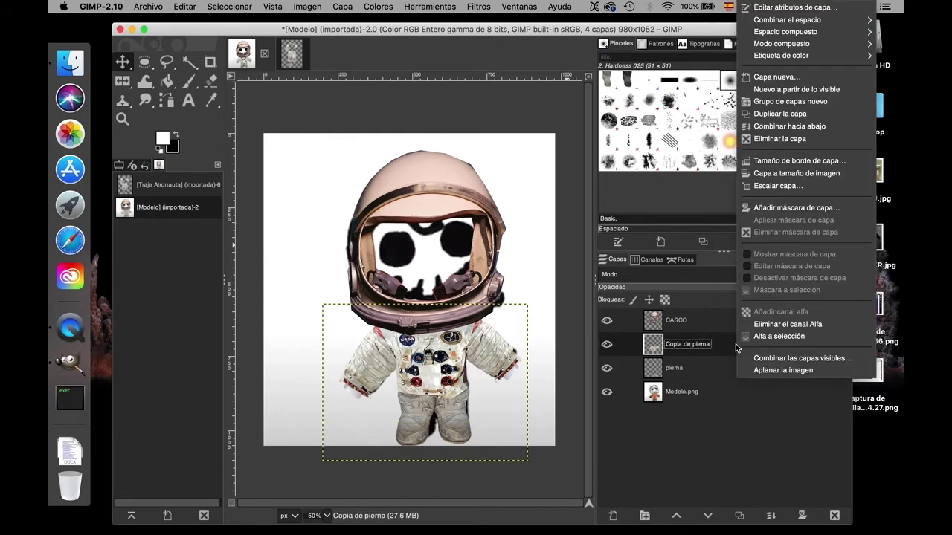
click(768, 128)
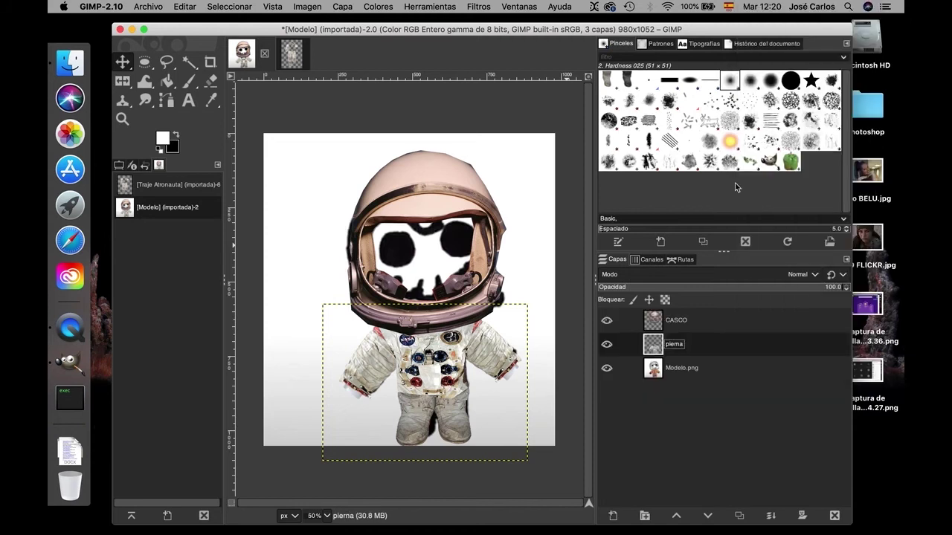
Step: Rename the merged body-and-legs layer to CUERPO
click(608, 345)
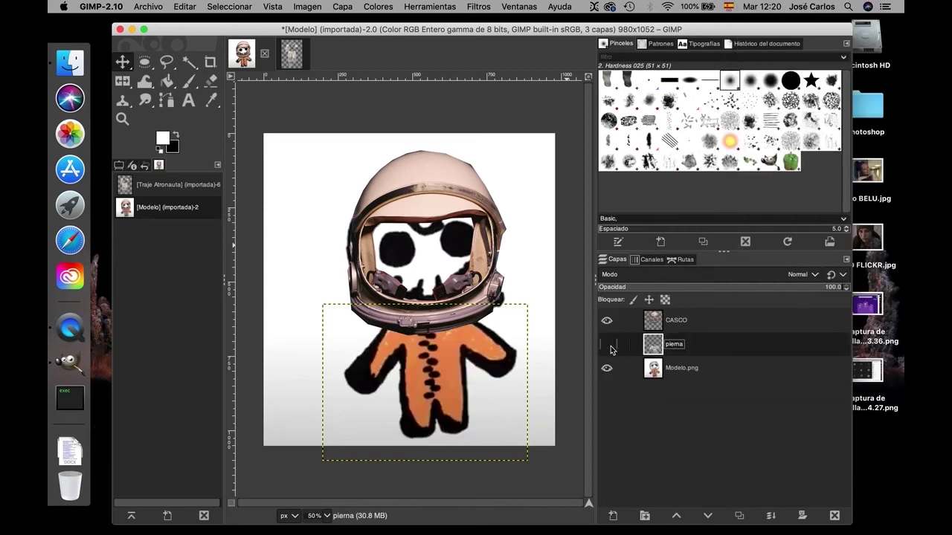
double_click(670, 348)
text(CUERPO)
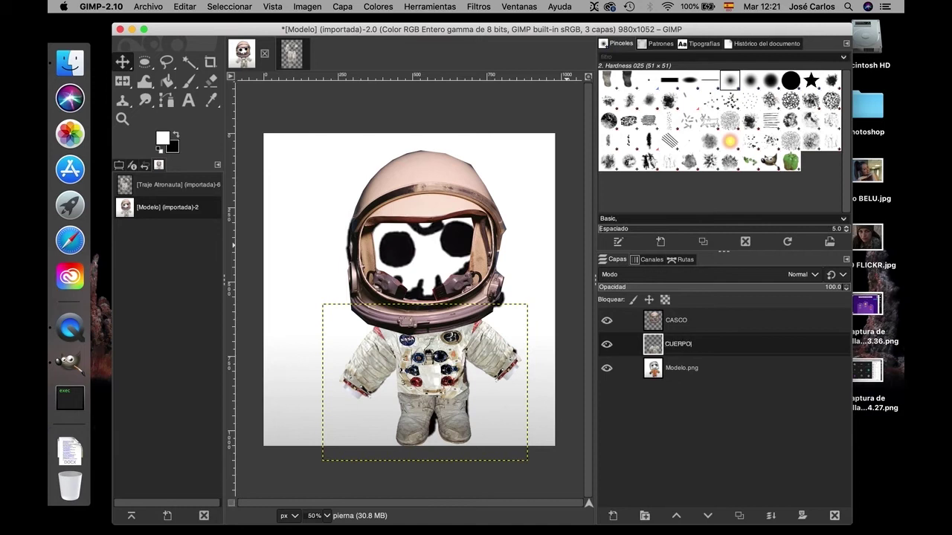
key(Return)
Step: Toggle CASCO and CUERPO visibility off and on to compare the suit with the drawing
click(606, 320)
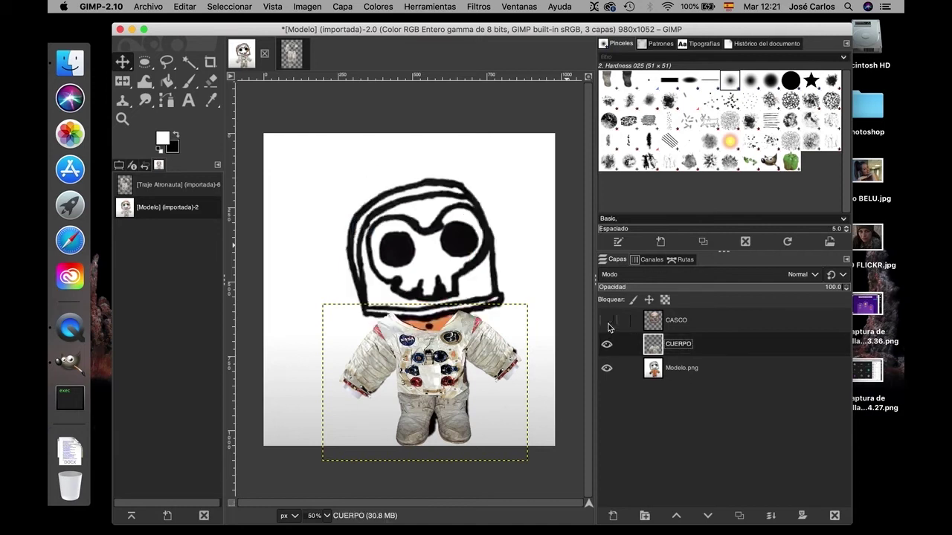
click(607, 320)
click(606, 345)
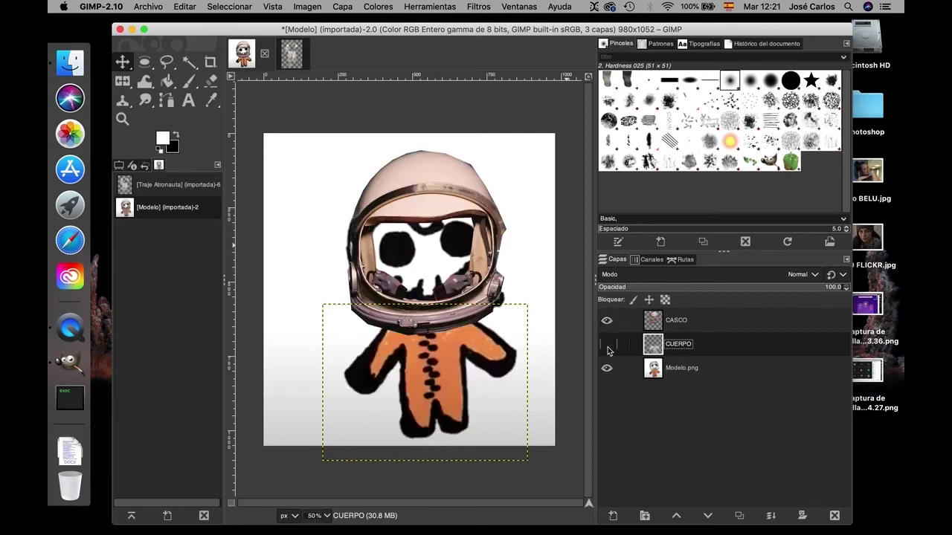
click(607, 345)
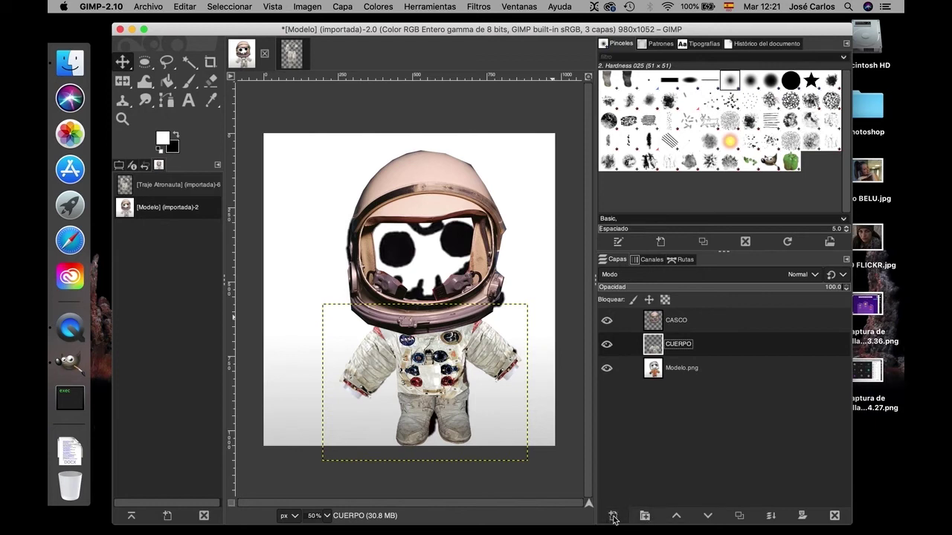
Step: Add a new layer filled with Transparencia
click(614, 516)
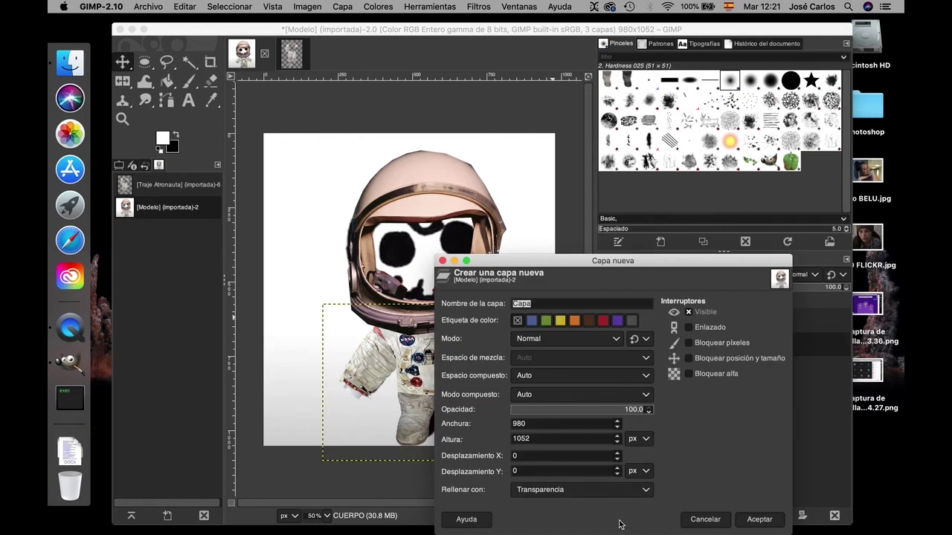
click(576, 495)
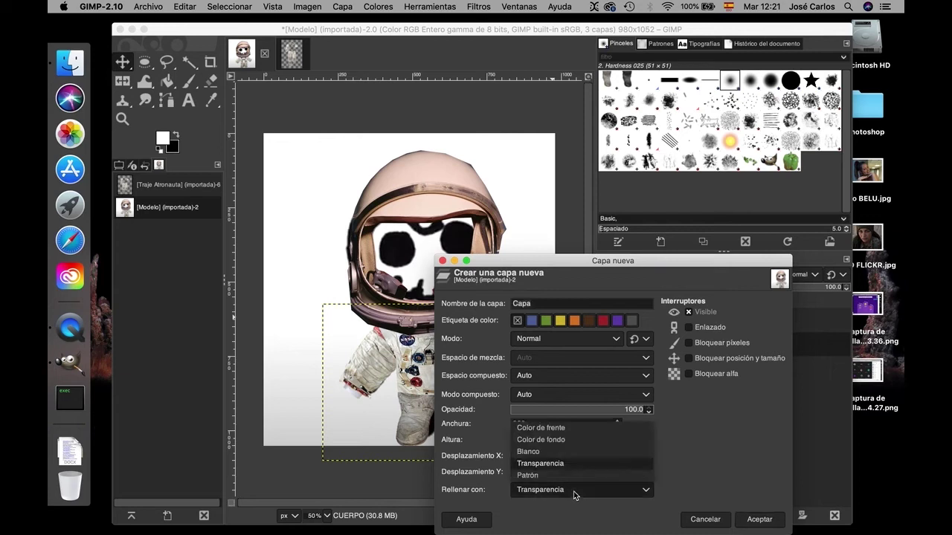
click(766, 525)
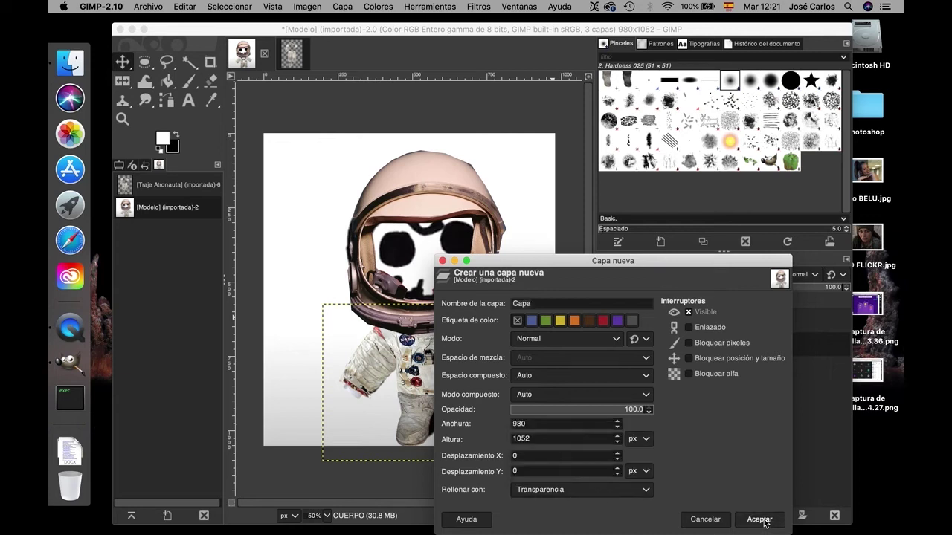
click(766, 521)
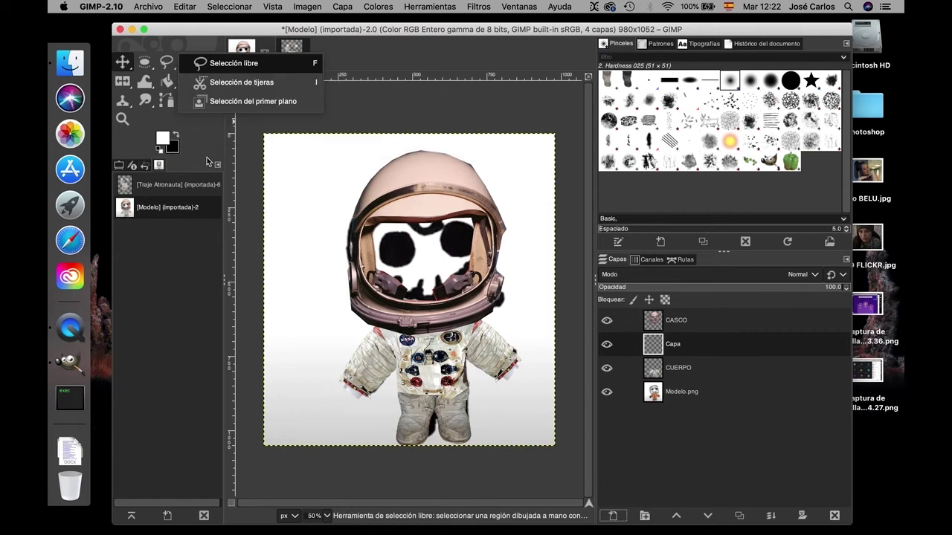
Step: Outline the helmet's face opening with a Free Select lasso
click(256, 65)
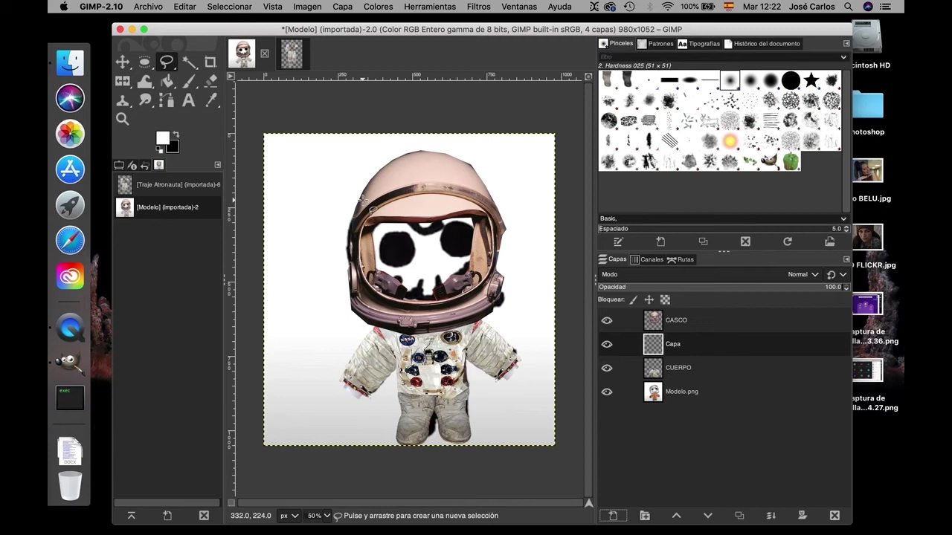
drag(362, 200, 465, 189)
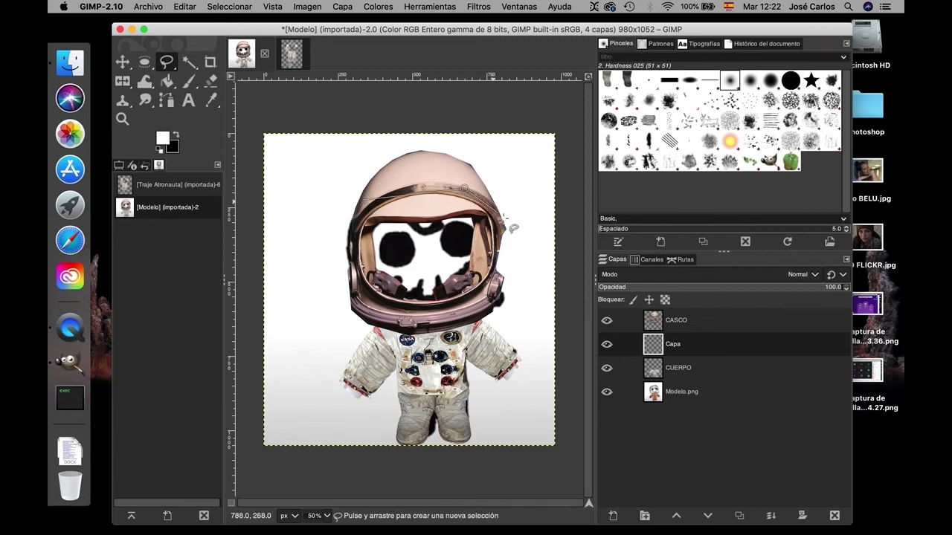
mouse_move(464, 189)
mouse_down()
mouse_move(504, 231)
mouse_move(494, 313)
mouse_move(367, 299)
mouse_move(343, 232)
mouse_up()
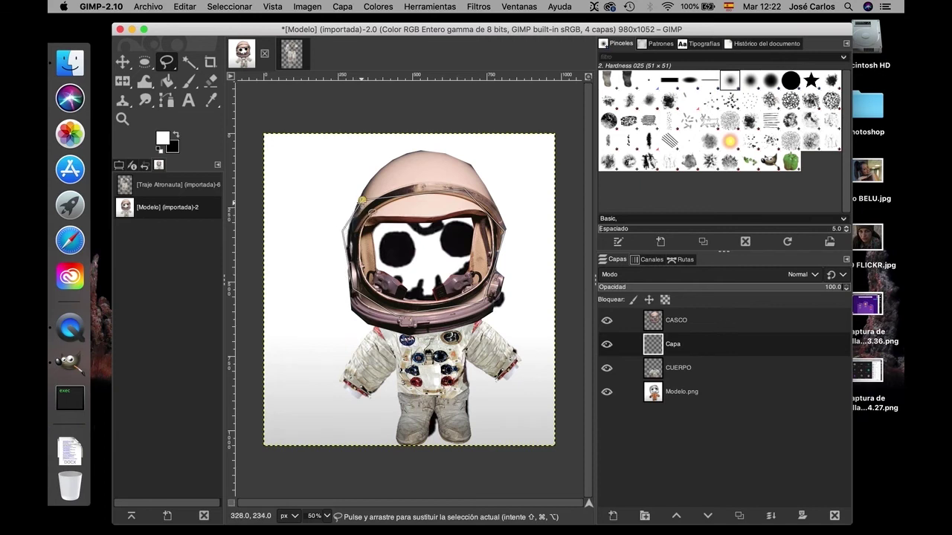
drag(341, 231, 362, 199)
click(341, 232)
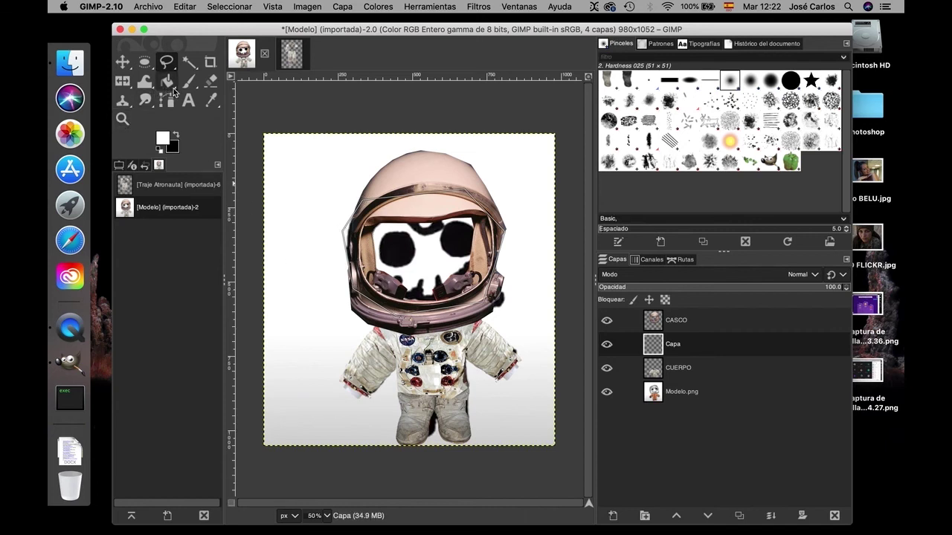
mouse_move(168, 80)
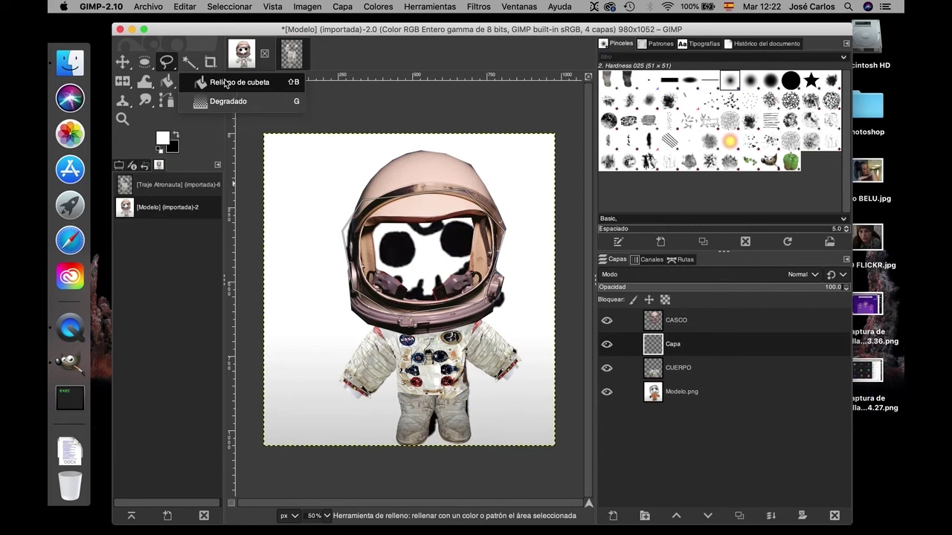
Step: Bucket-fill the helmet's face opening with yellow e2db41
click(225, 82)
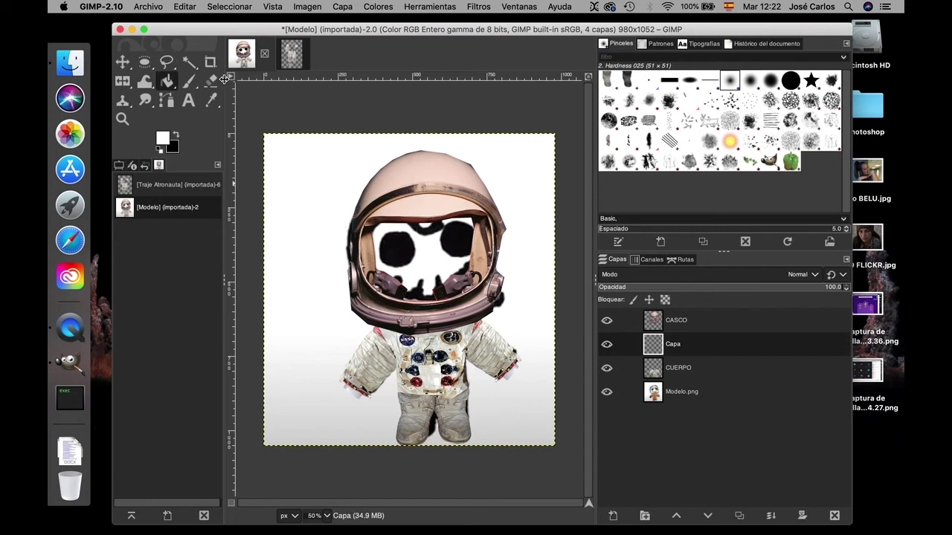
click(425, 245)
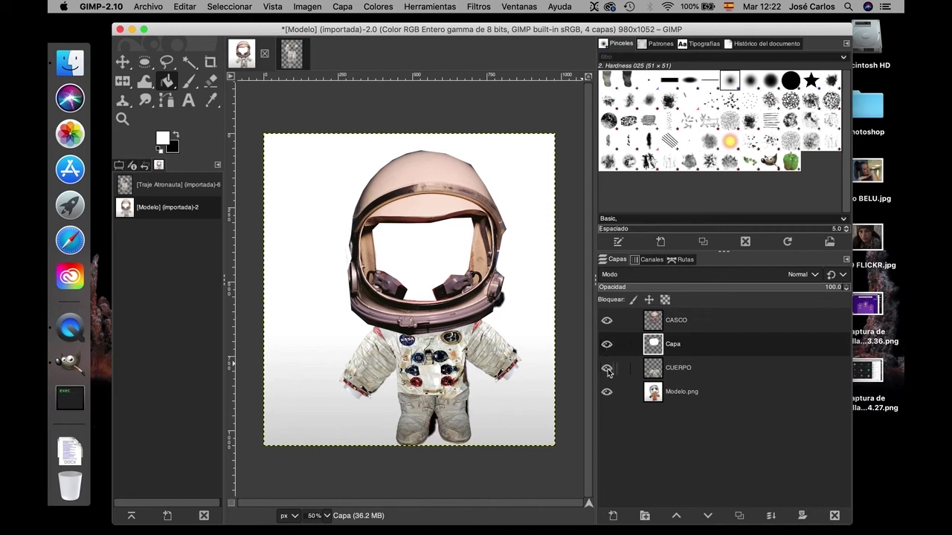
click(163, 141)
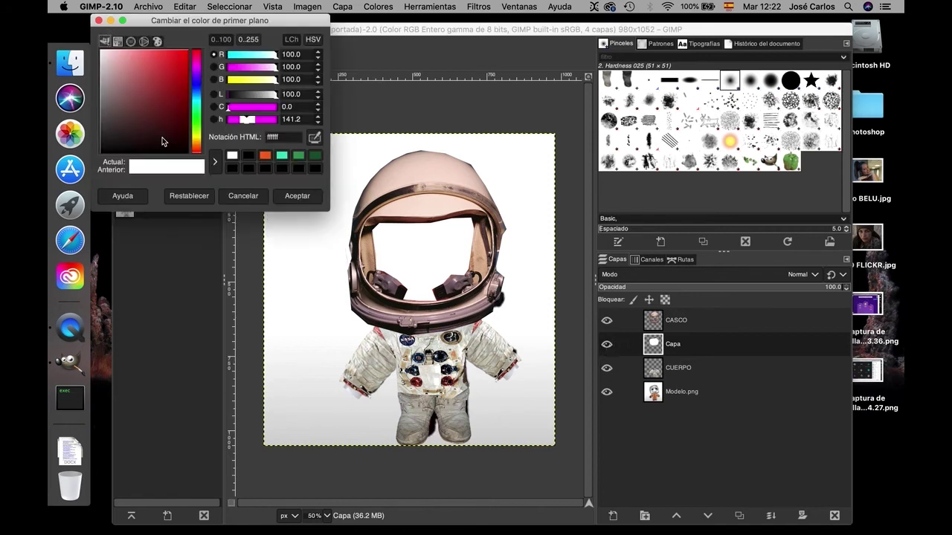
drag(198, 141, 196, 136)
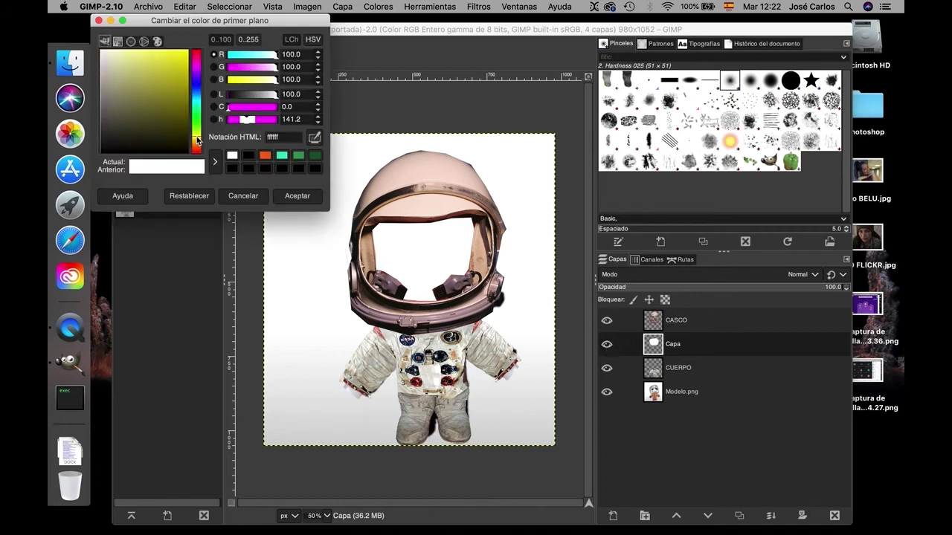
click(163, 60)
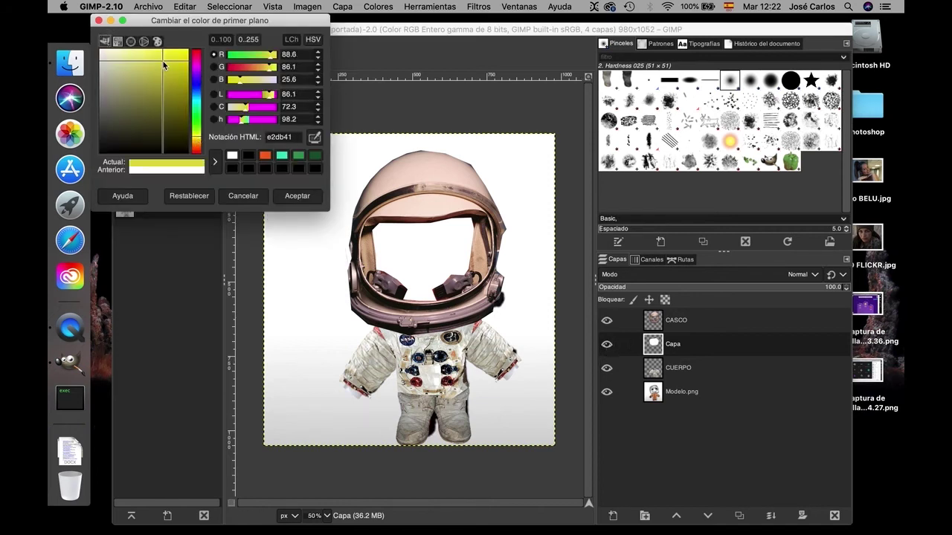
click(297, 198)
click(420, 255)
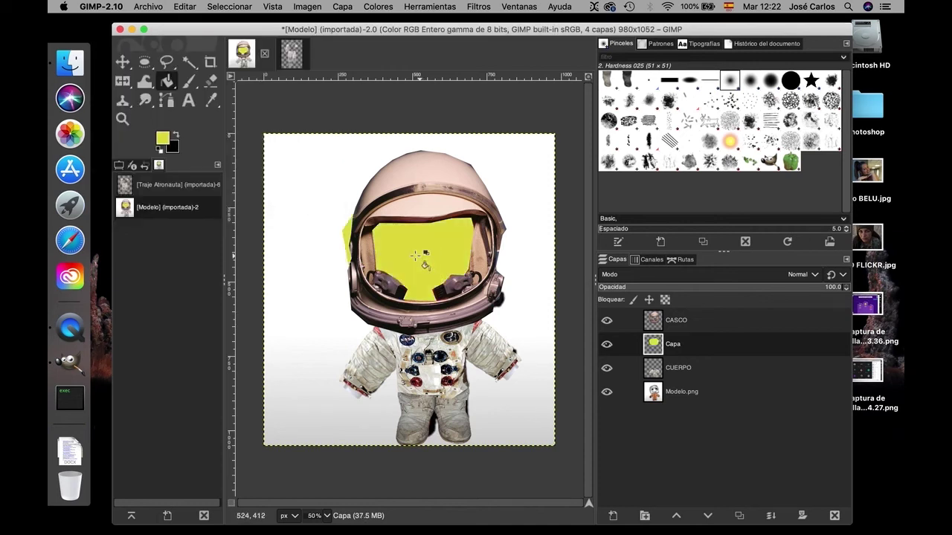
click(123, 62)
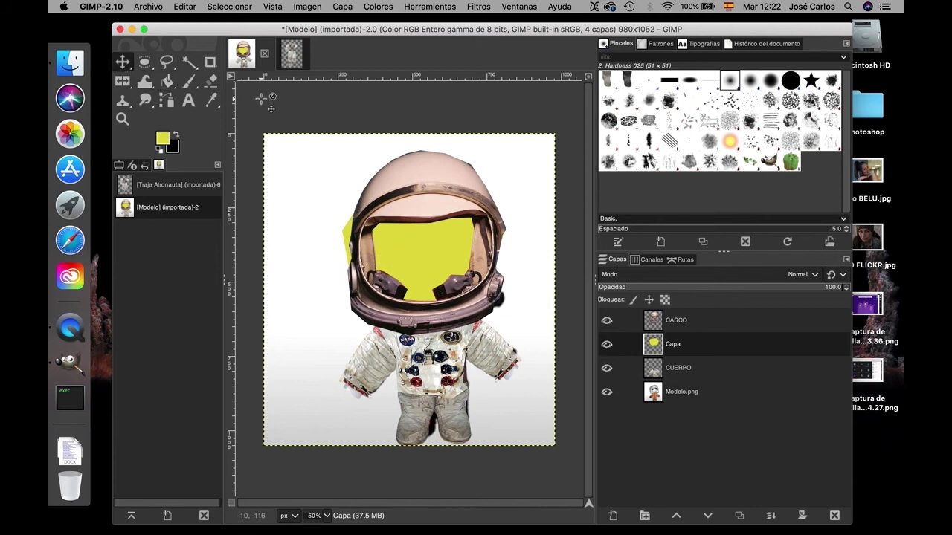
click(189, 7)
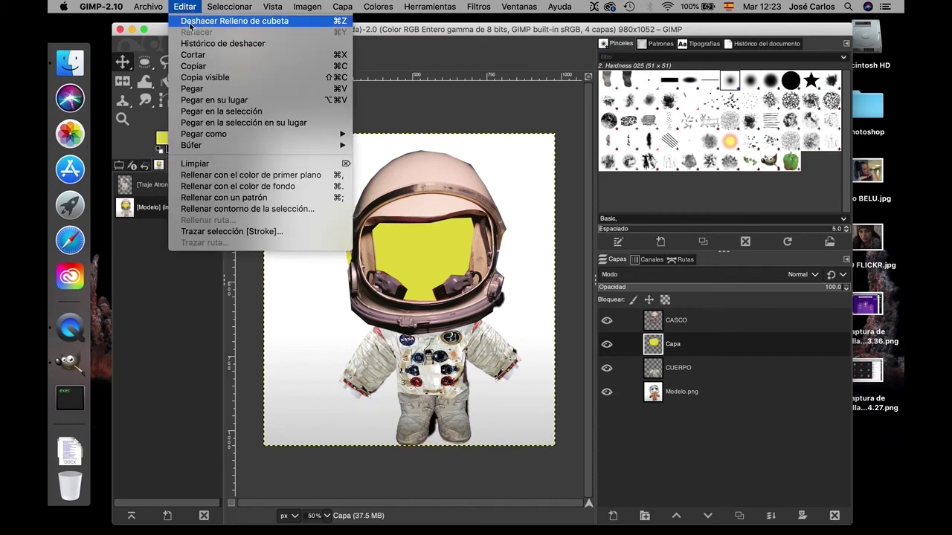
Step: Fill the visor selection with the Crinkled Paper pattern via Edit > Fill with Pattern
click(273, 198)
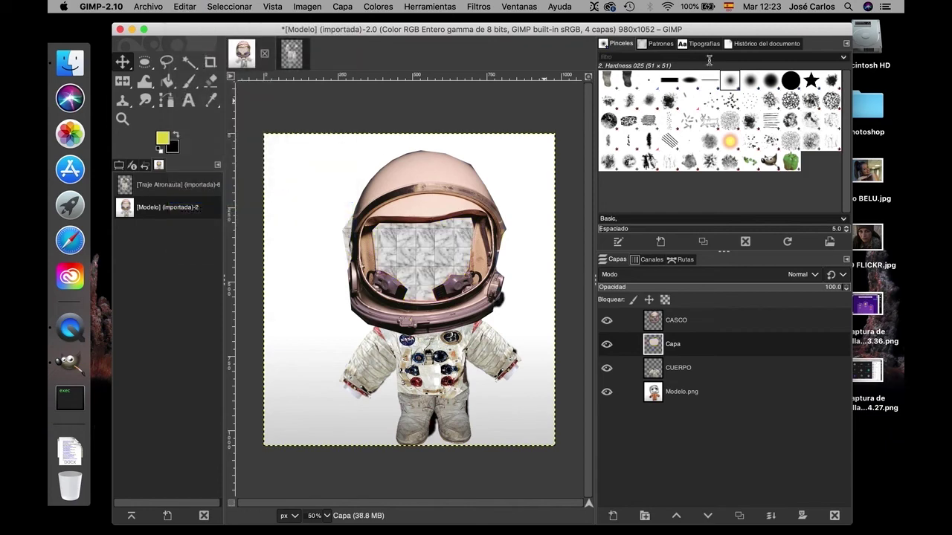
click(661, 44)
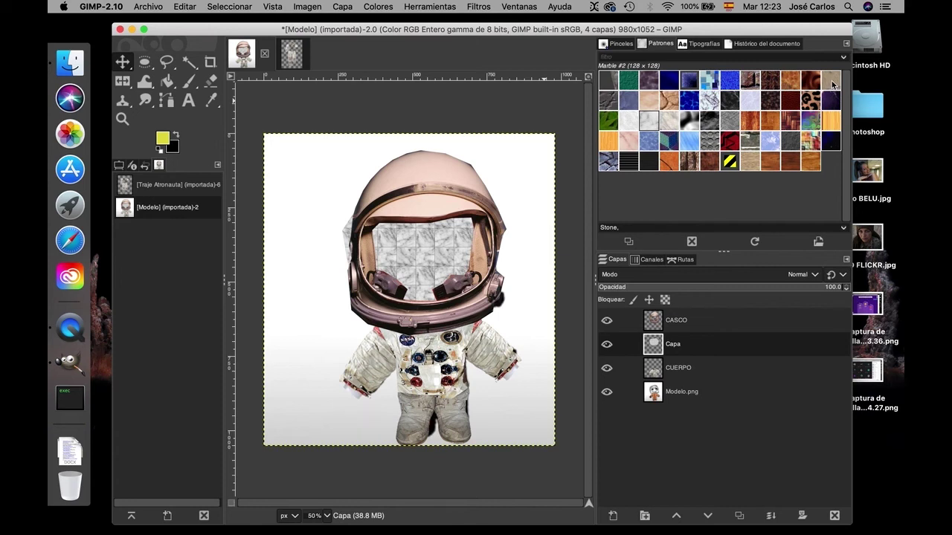
click(649, 106)
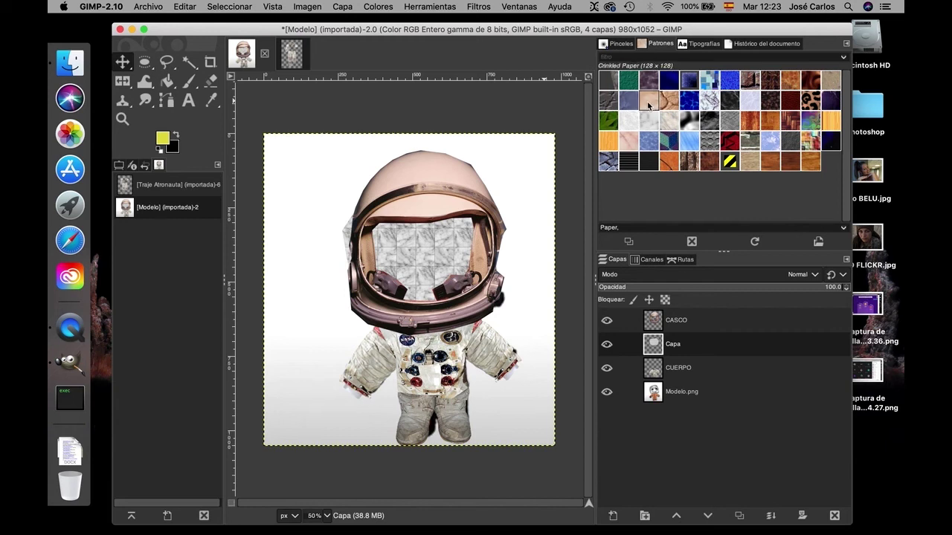
click(180, 6)
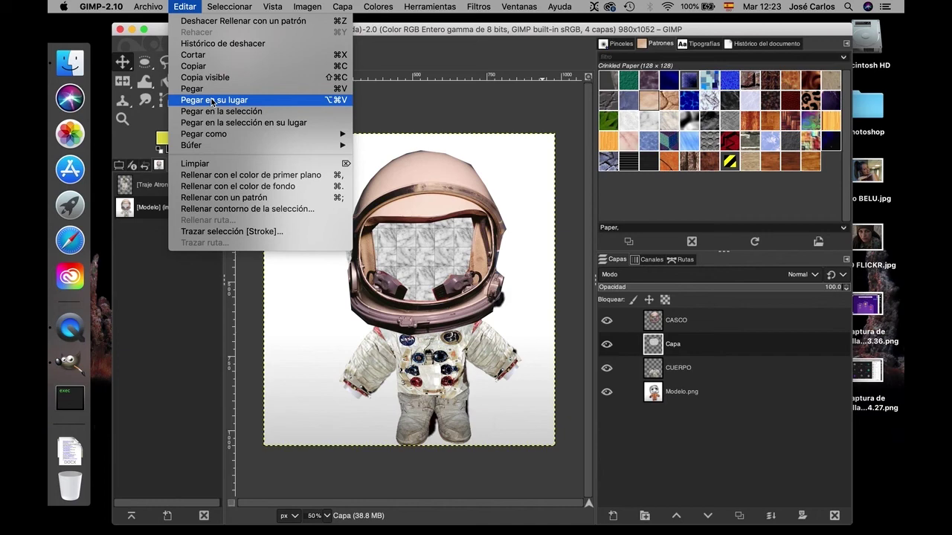
click(231, 198)
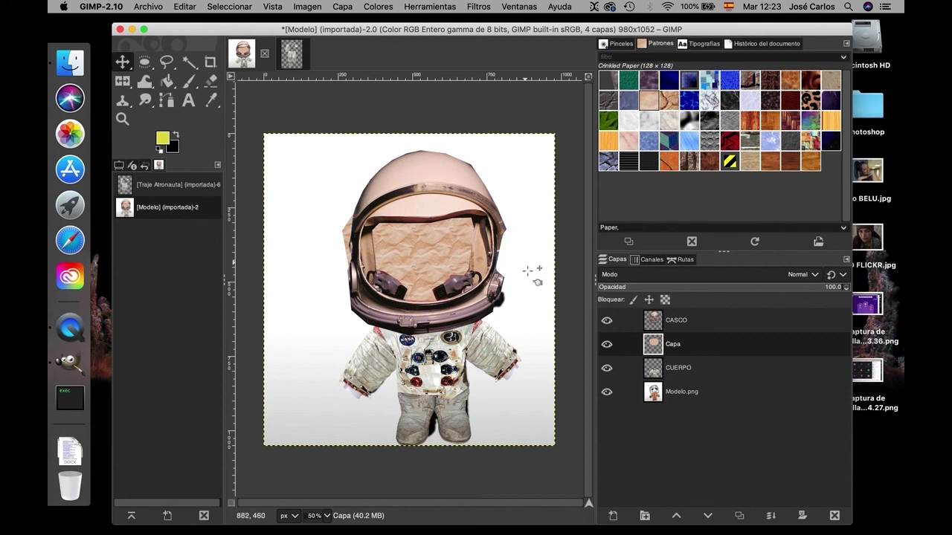
Step: Erase the stray light pixels along the helmet's left rim
click(213, 80)
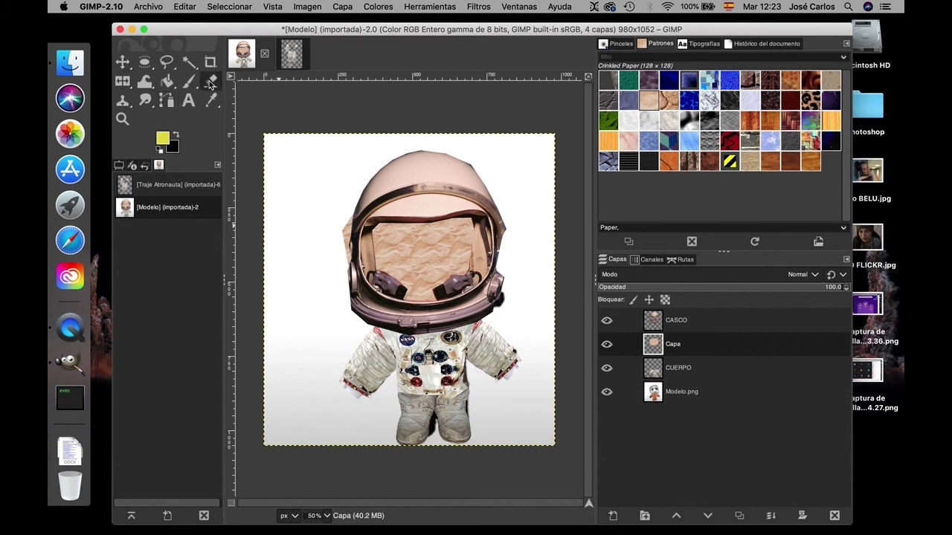
drag(346, 242, 343, 274)
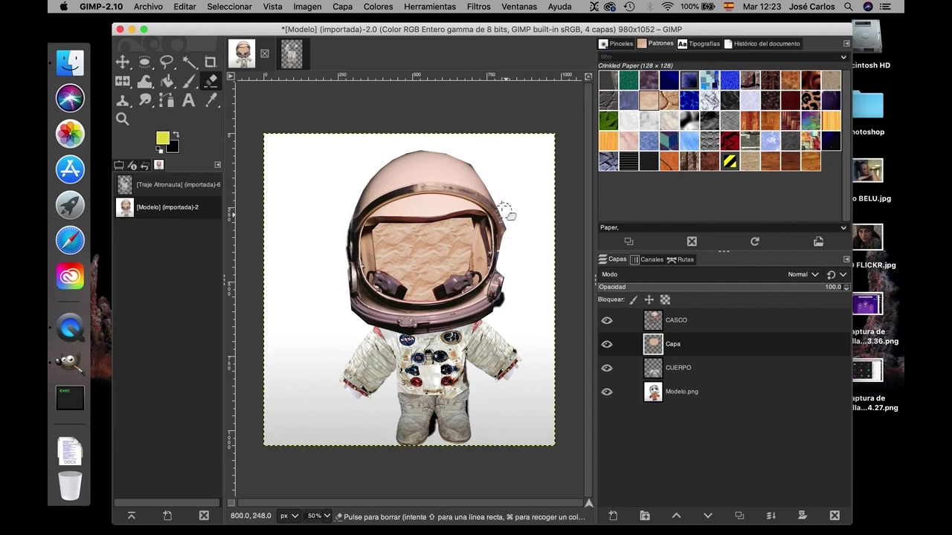
click(122, 61)
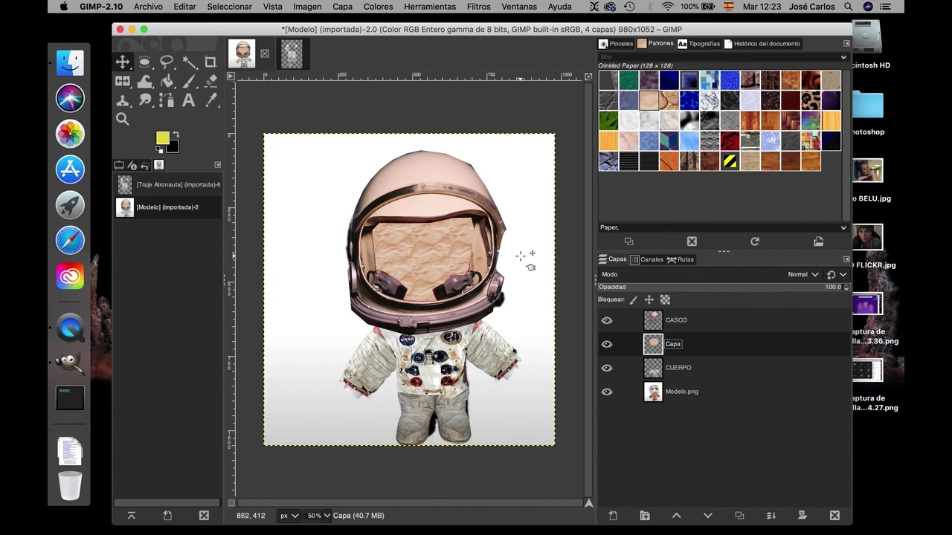
click(151, 70)
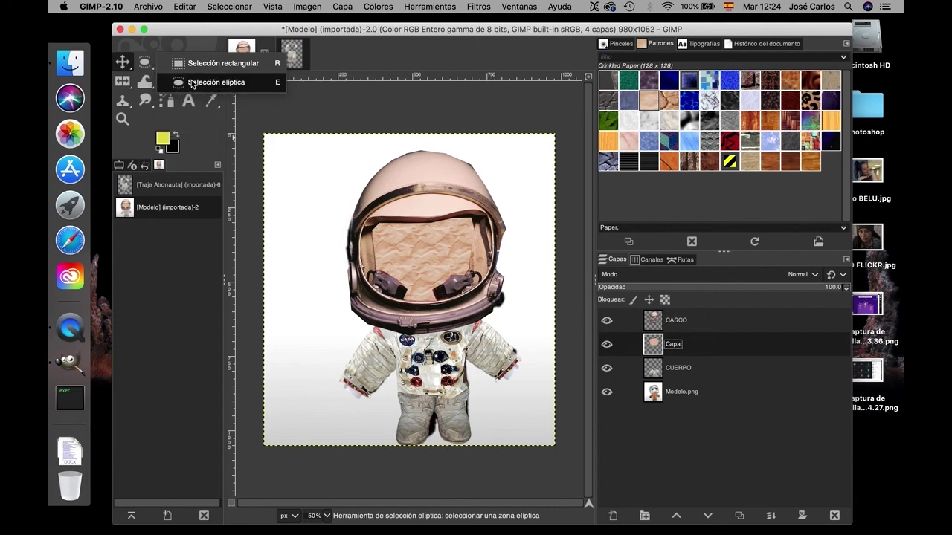
Step: Select a round area on the left of the paper face and fill it solid black as the left eye
click(195, 86)
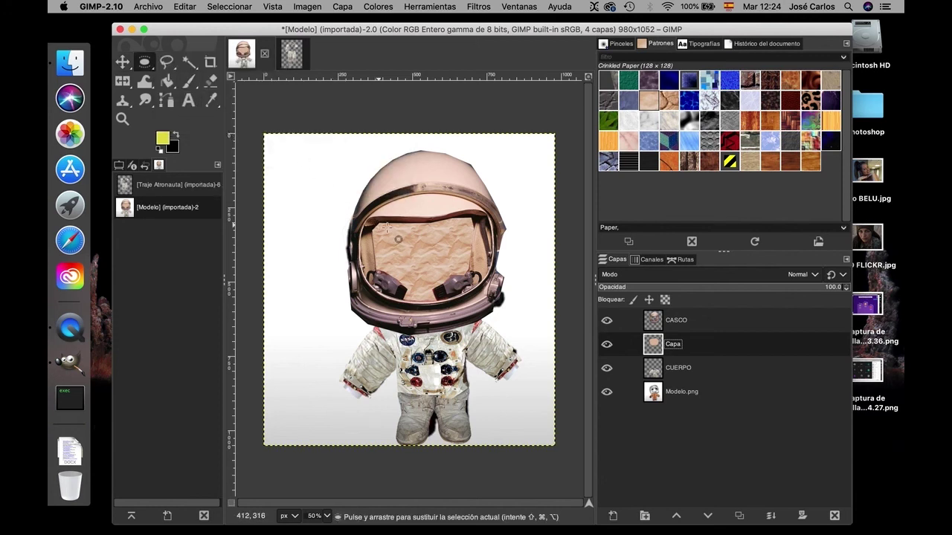
click(177, 136)
drag(384, 228, 428, 267)
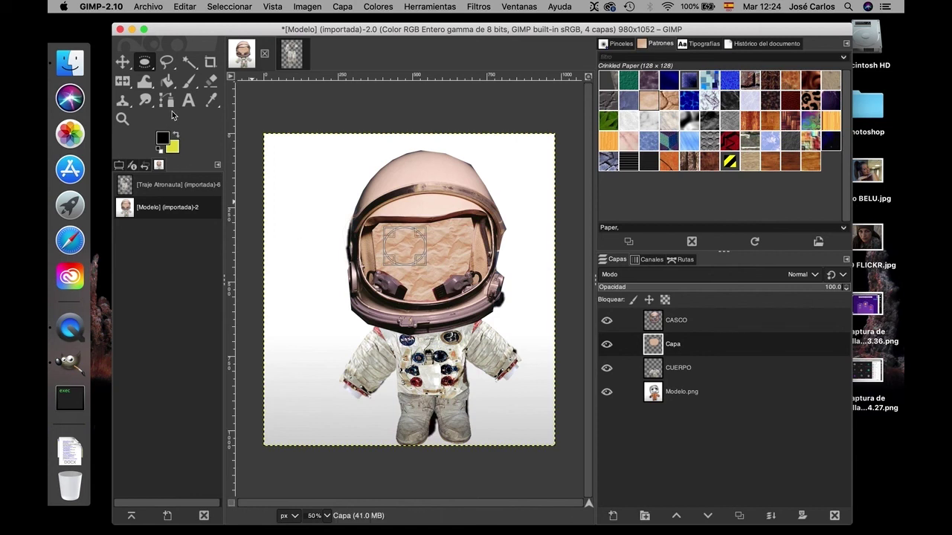
click(168, 82)
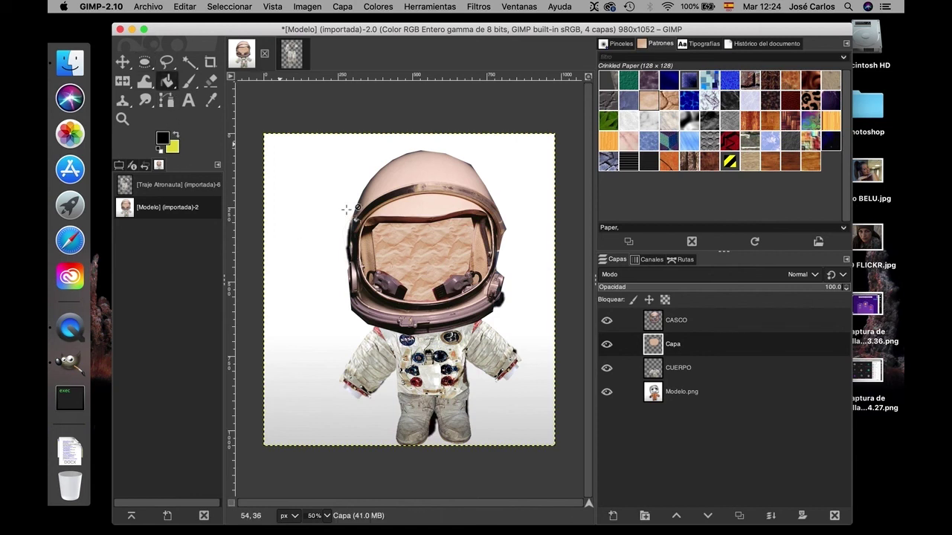
click(404, 246)
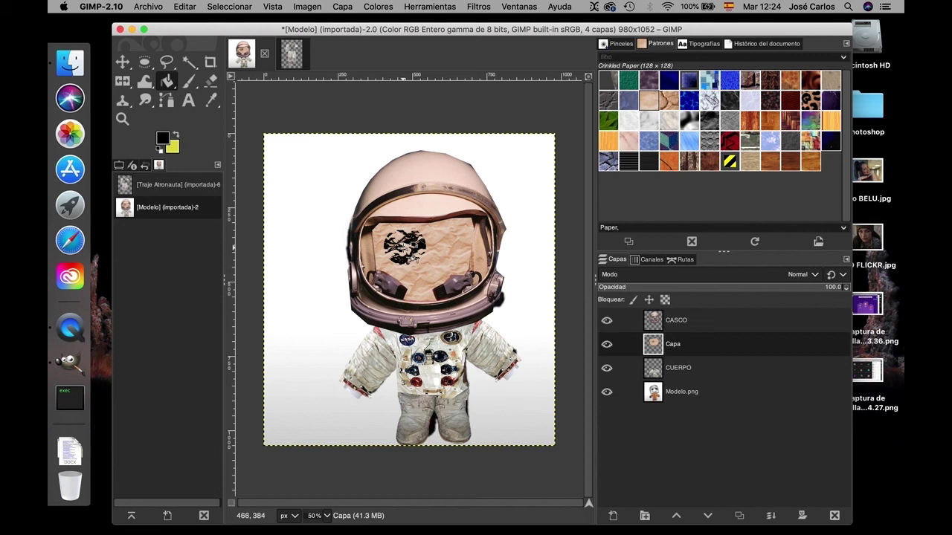
click(403, 249)
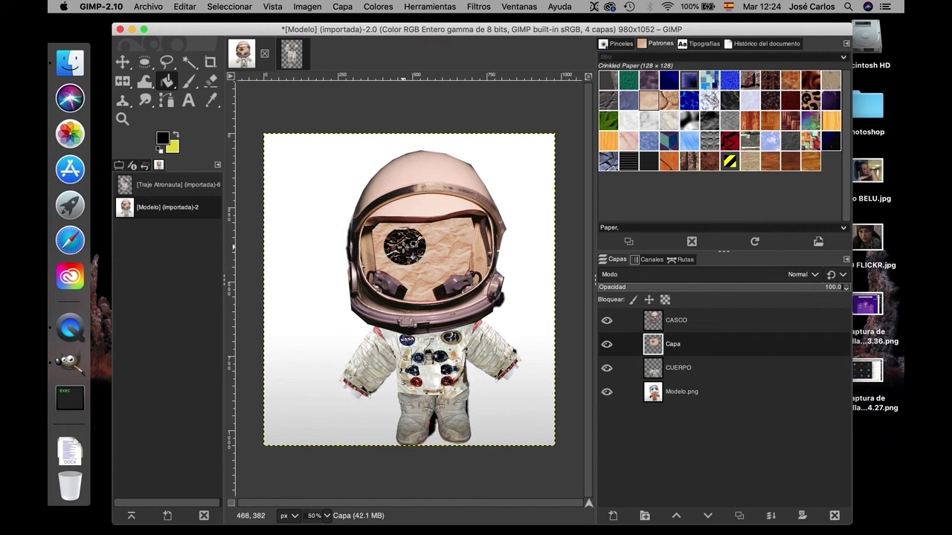
key(ctrl+z)
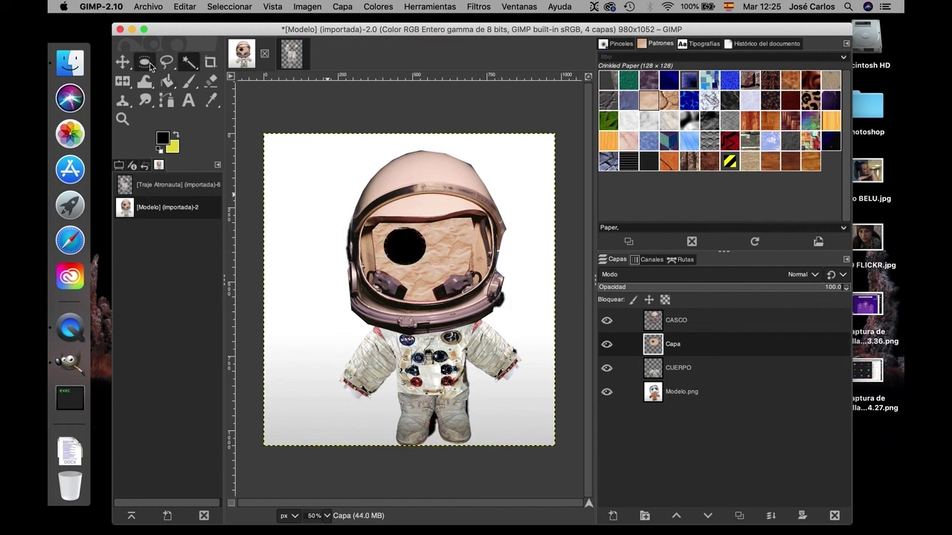
Step: Select an enlarged round area for the right eye and bucket fill it black
click(192, 82)
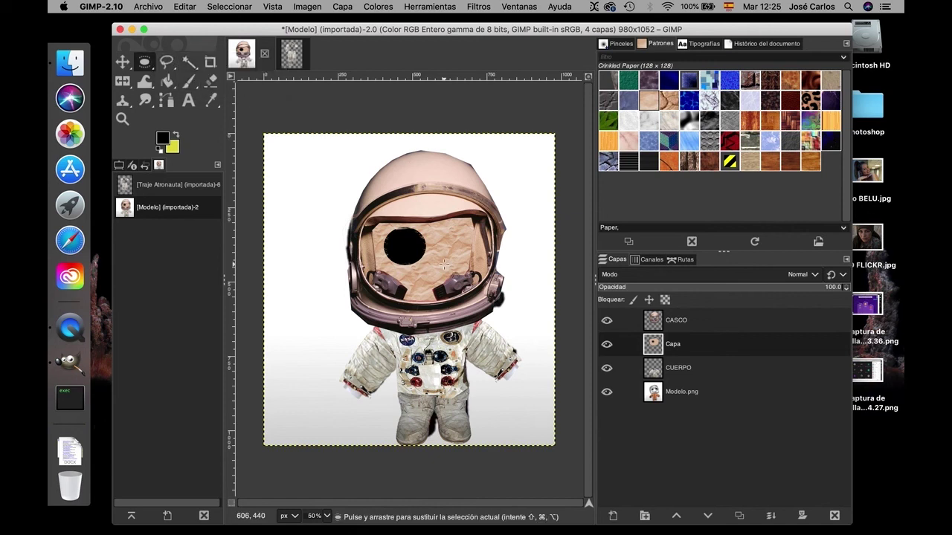
drag(435, 230, 463, 255)
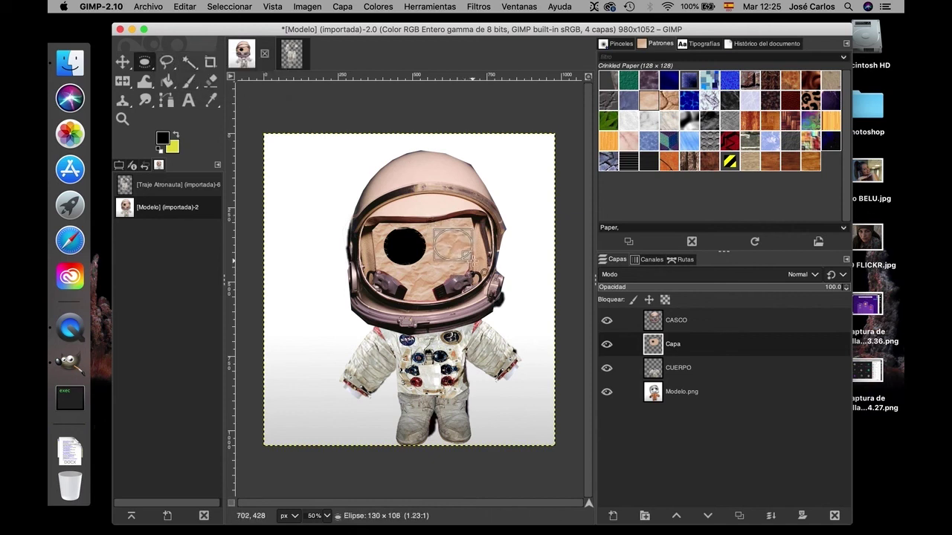
drag(462, 256, 475, 259)
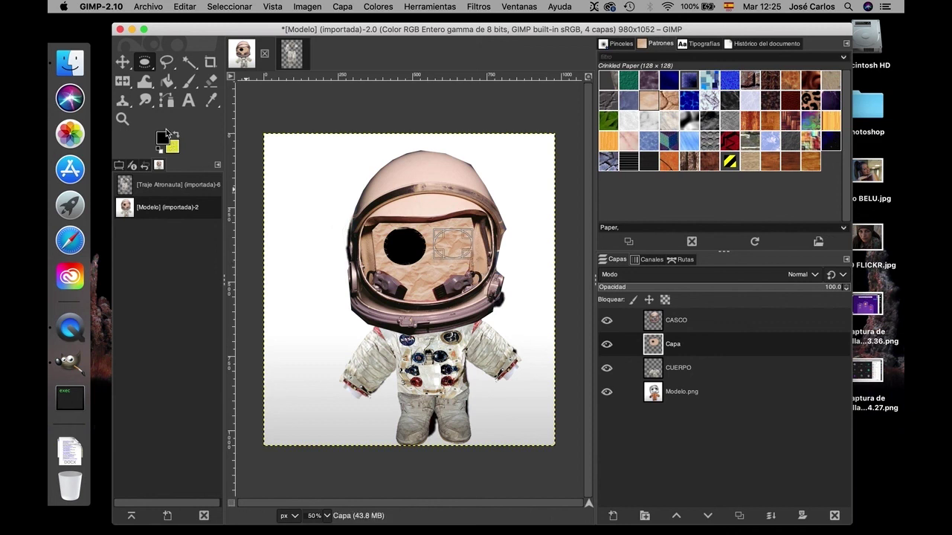
click(169, 87)
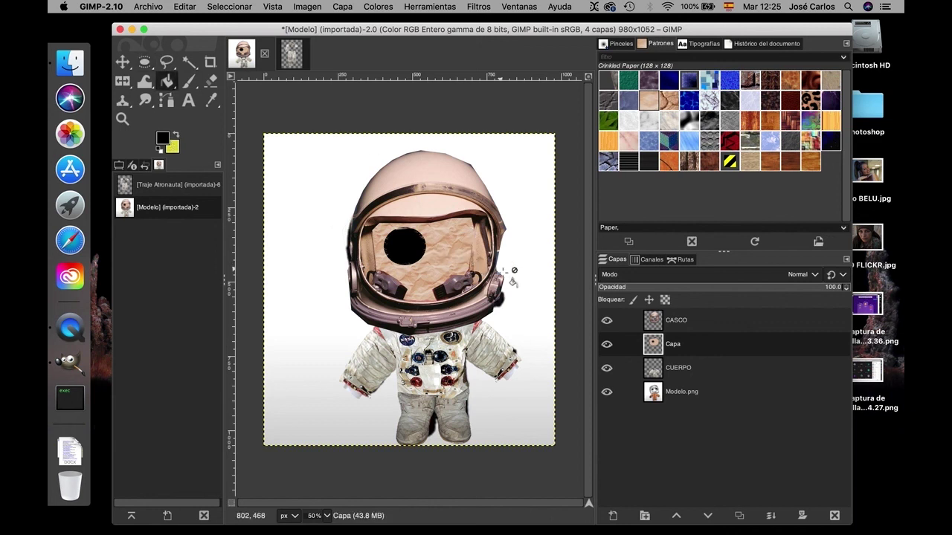
click(452, 243)
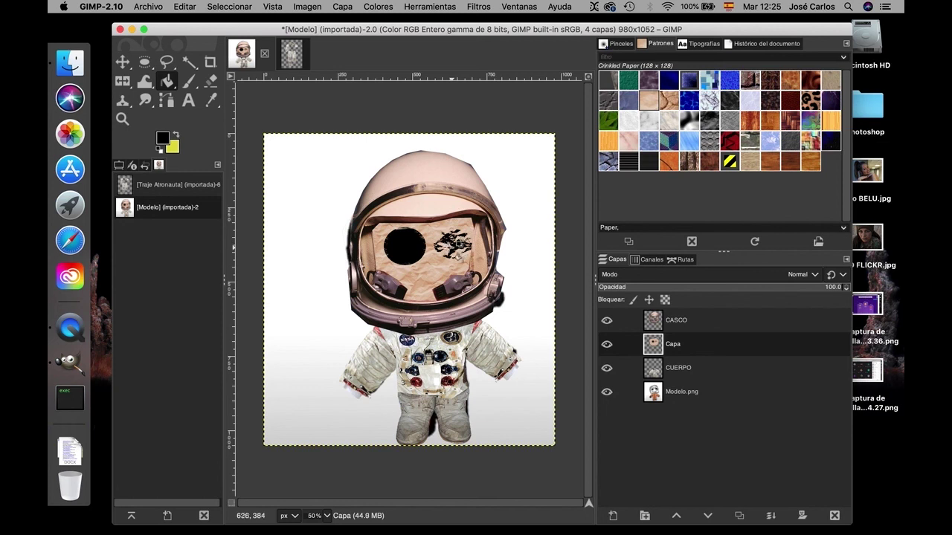
Step: Cover the right eye's remaining light specks with more black fills and brush strokes
click(454, 252)
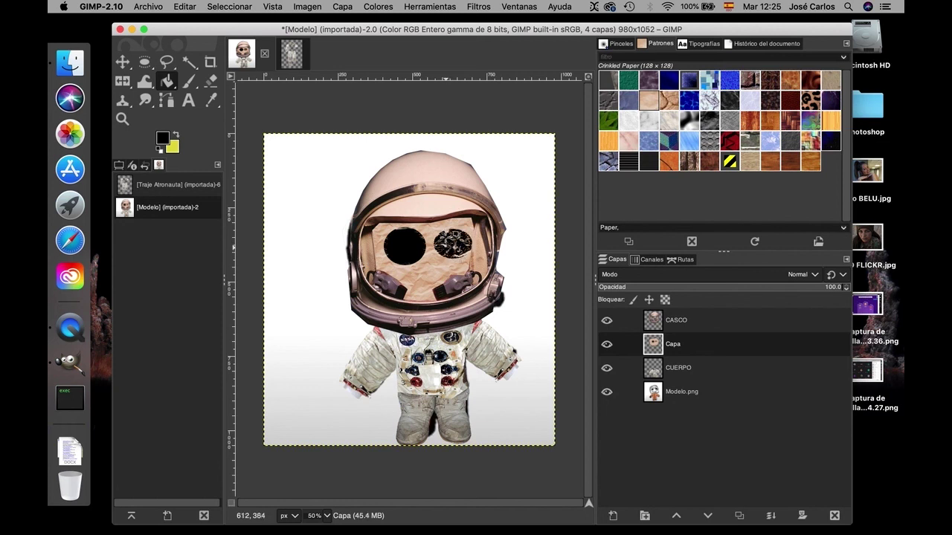
click(450, 235)
click(444, 251)
click(466, 258)
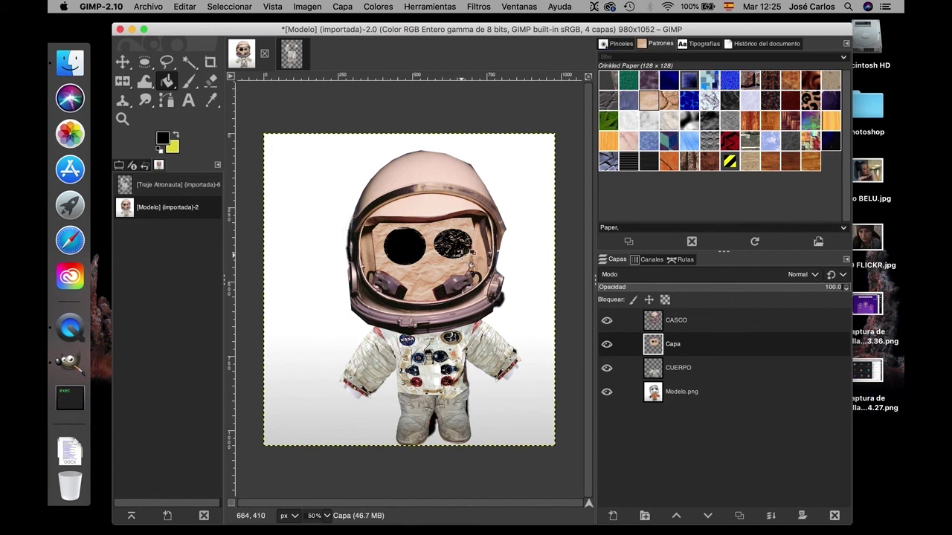
click(448, 243)
click(191, 83)
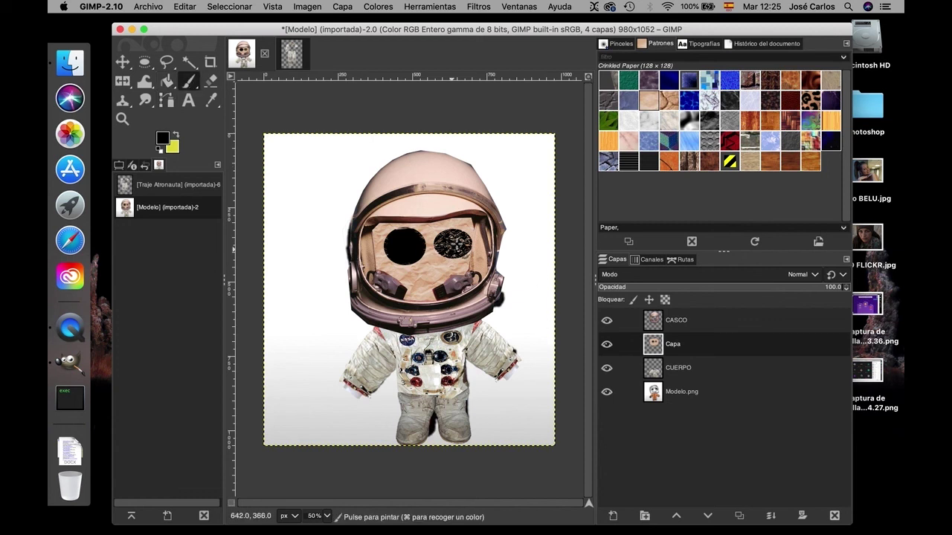
drag(453, 249, 445, 252)
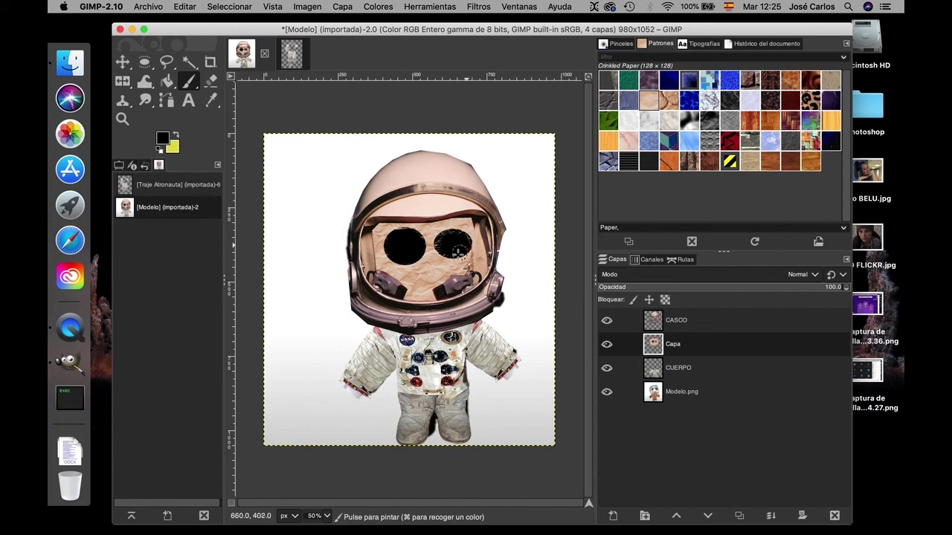
Step: Dab a soft white highlight onto the right black eye with the Paintbrush
key(m)
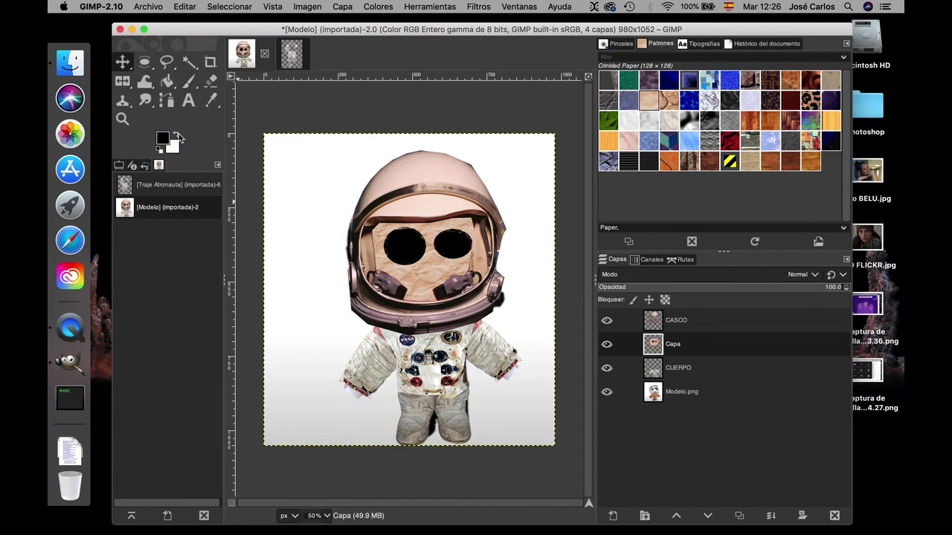
key(d)
click(177, 135)
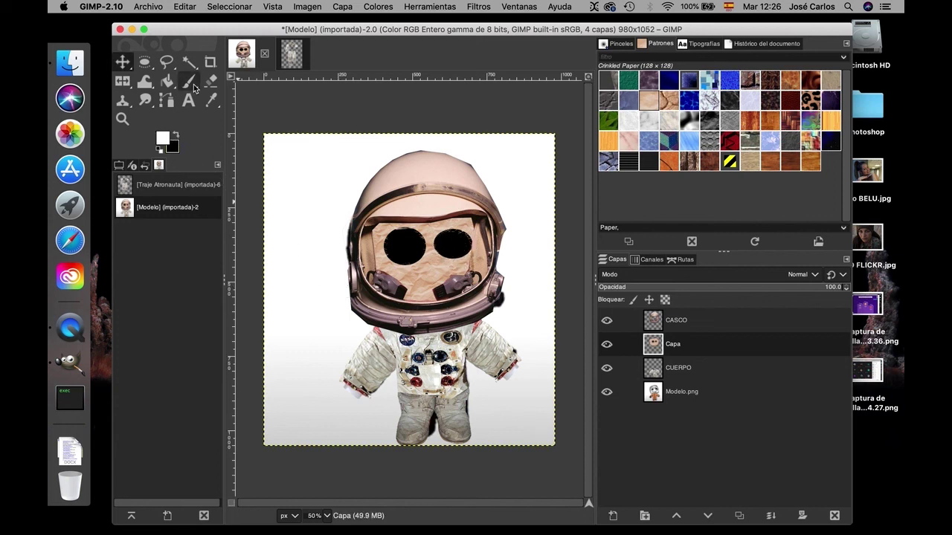
click(189, 81)
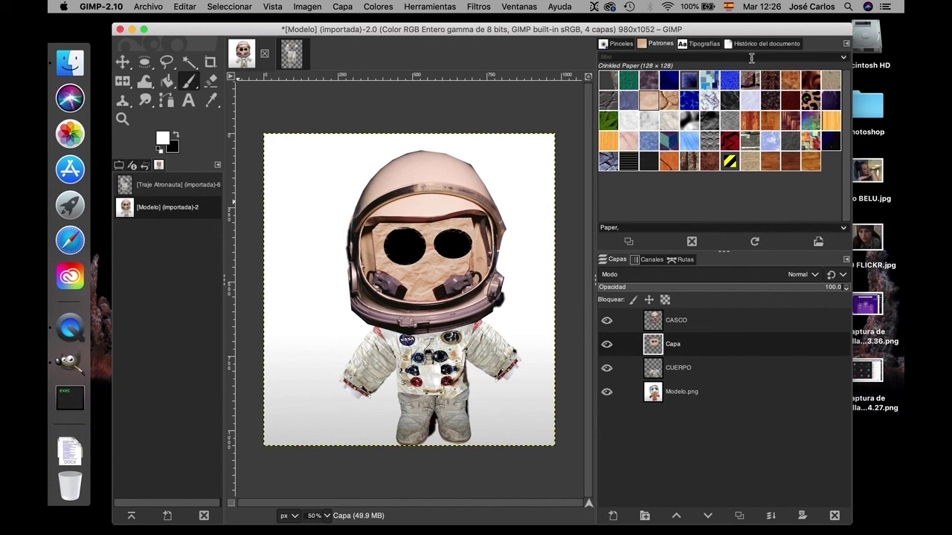
click(623, 44)
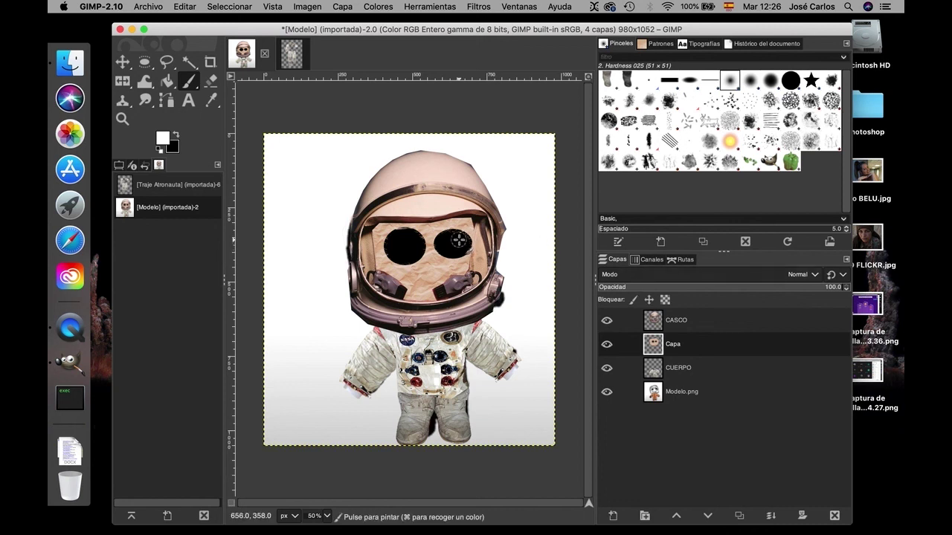
click(459, 239)
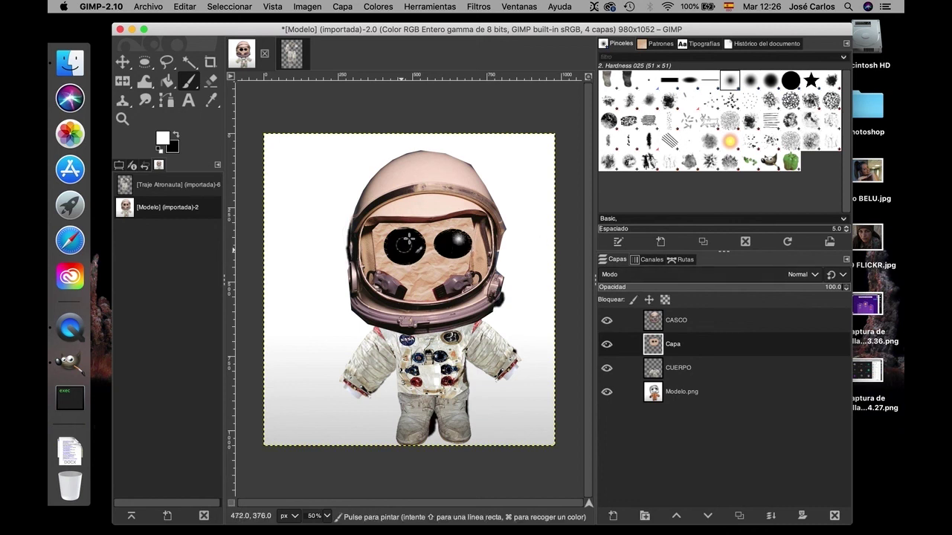